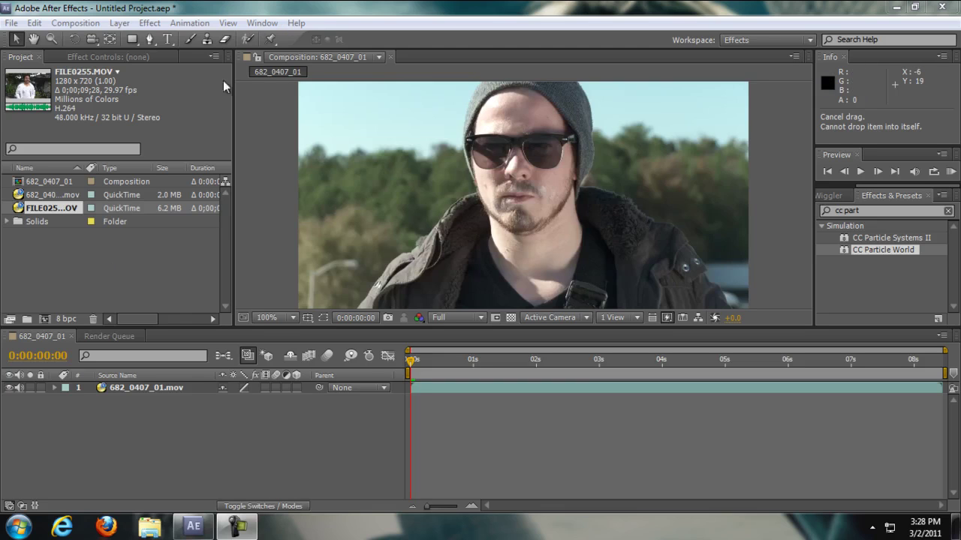
Import the FILE0255 footage from the Desktop and create a new composition from it.
double_click(29, 253)
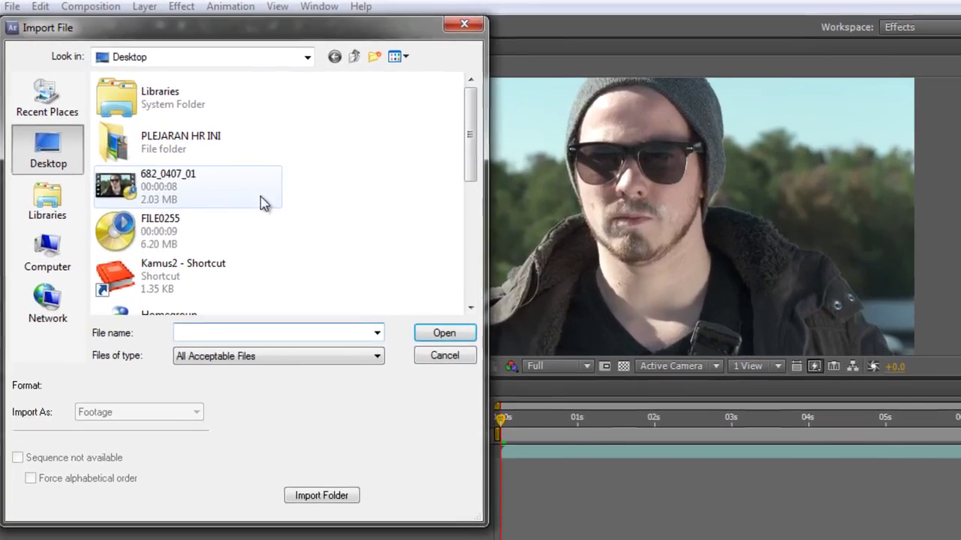
double_click(146, 214)
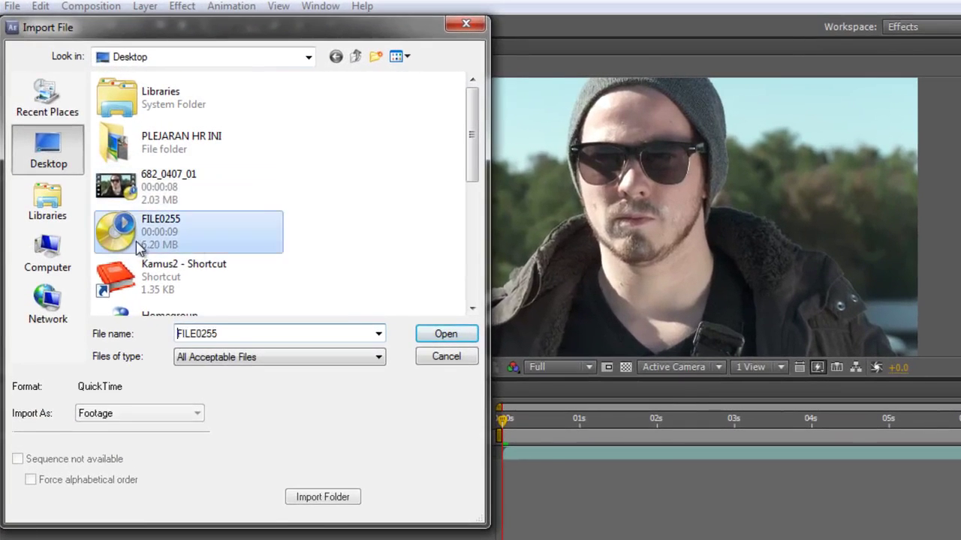
click(555, 396)
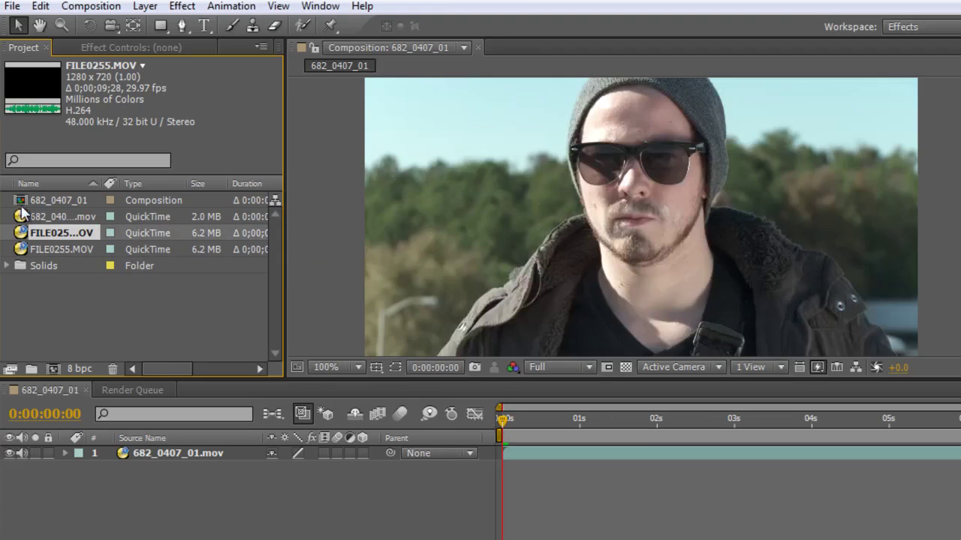
click(56, 366)
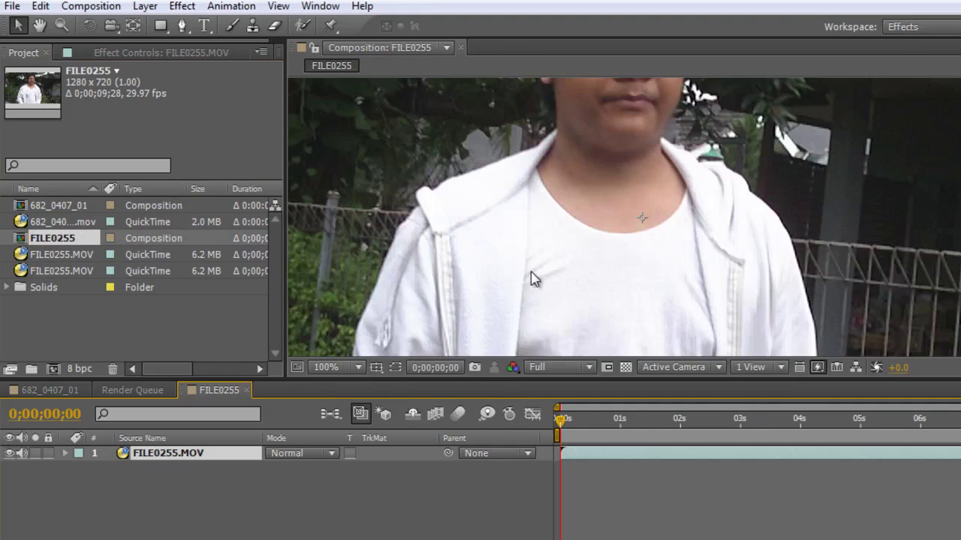
Add a new adjustment layer above the FILE0255.MOV layer, with the current time moved to 0;00;01;02.
scroll(533, 278, down, 2)
drag(593, 430, 623, 429)
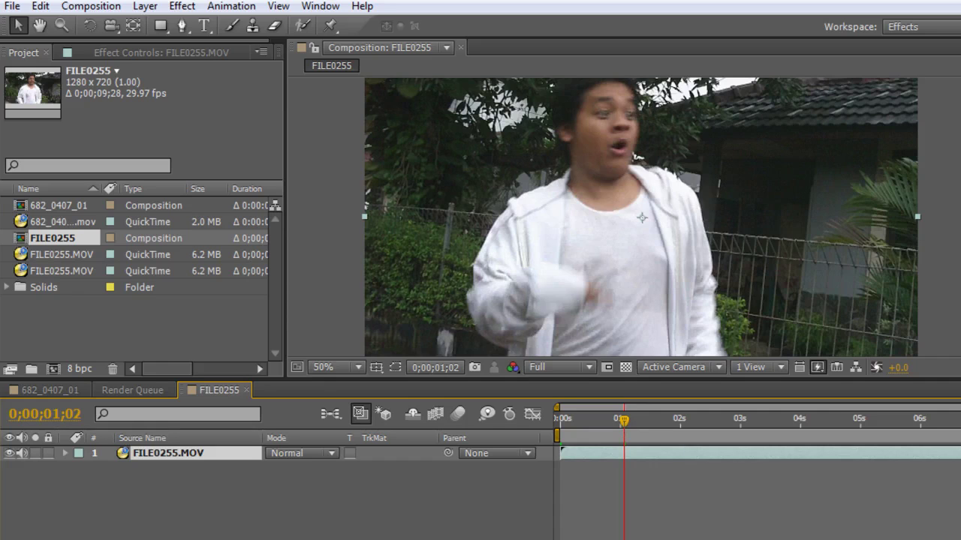
click(146, 7)
mouse_move(166, 26)
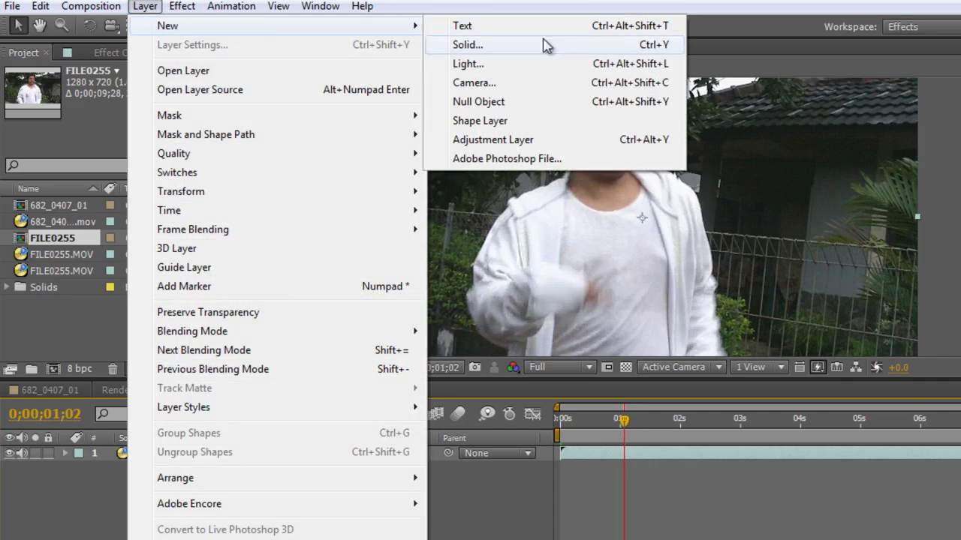
click(496, 136)
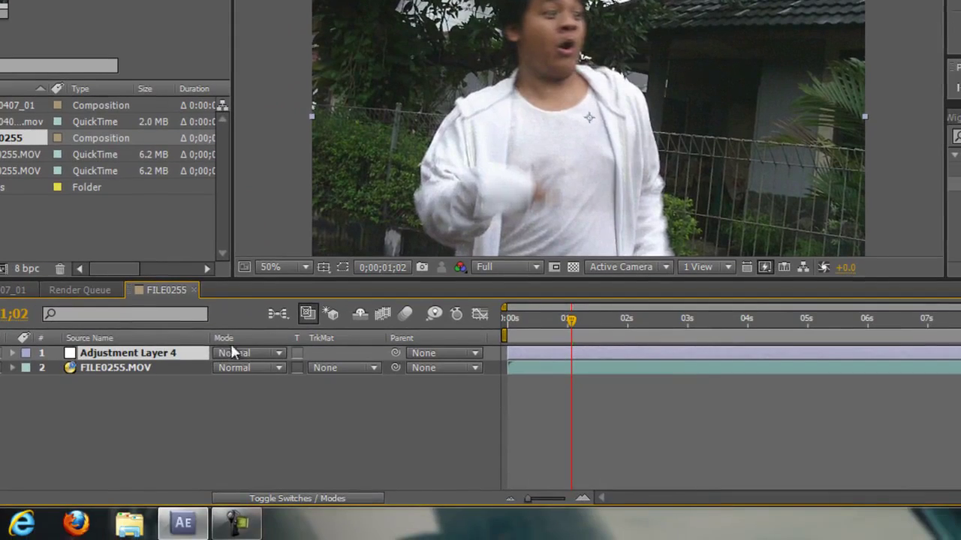
Rename the adjustment layer as Lightning.
right_click(109, 359)
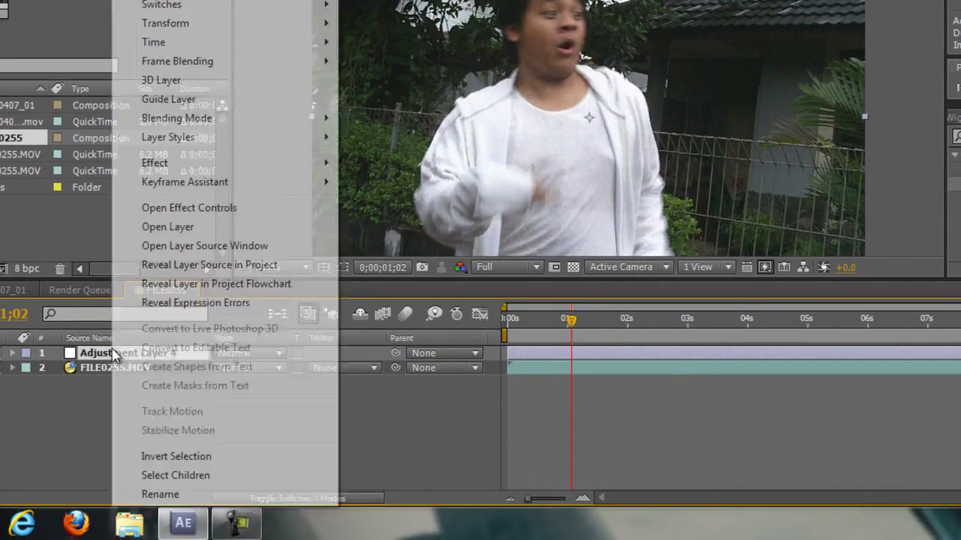
click(150, 493)
text(Lightning)
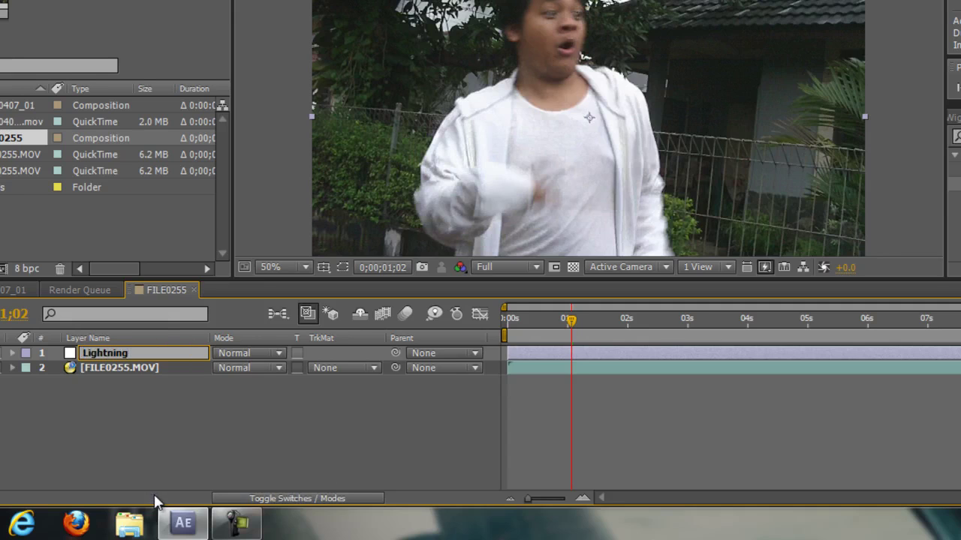
key(Return)
Apply the obsolete Lightning effect to the Lightning layer and move its end point to about 1124, 404.
click(170, 351)
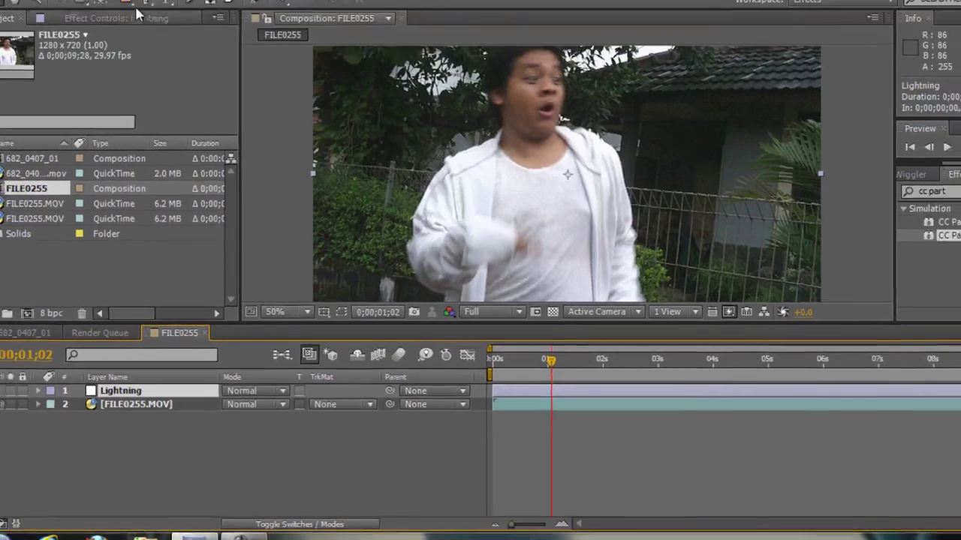
click(155, 25)
mouse_move(221, 247)
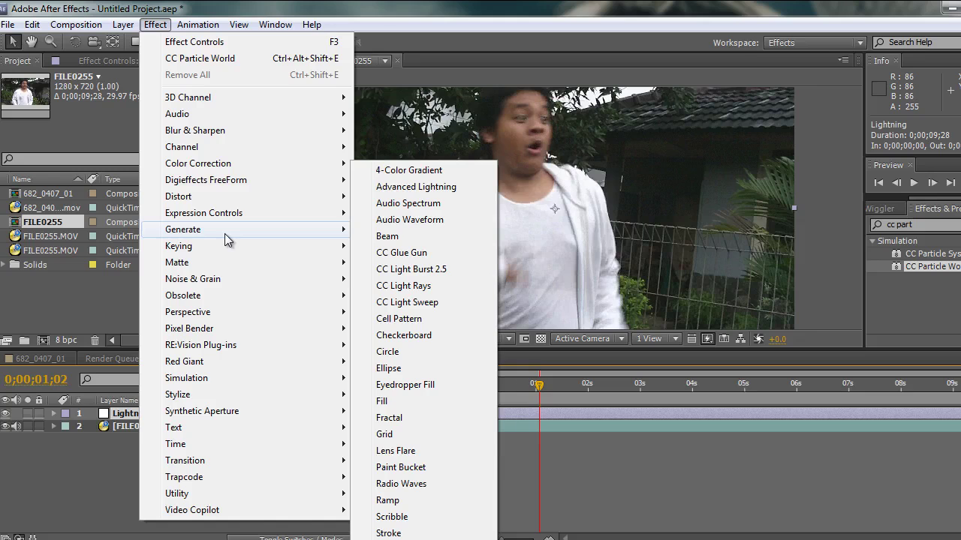
mouse_move(229, 298)
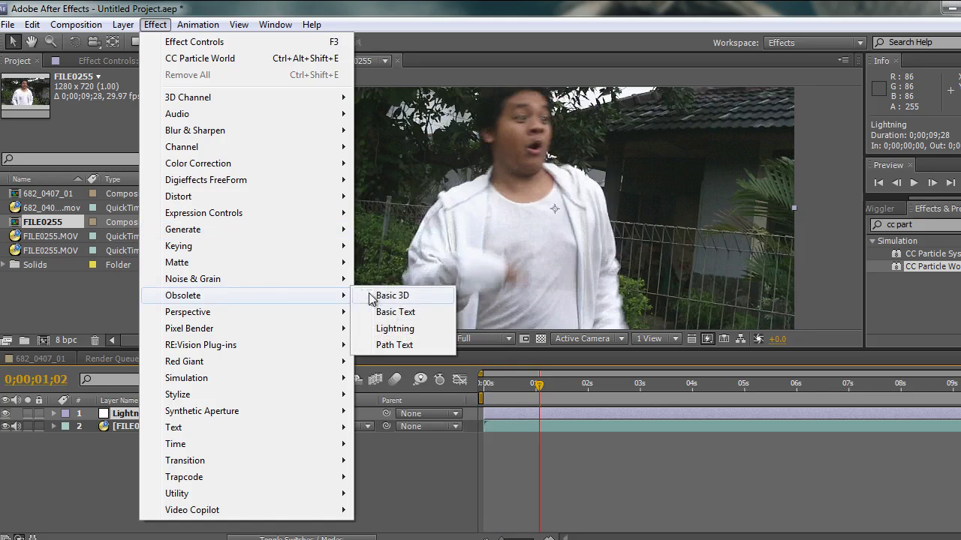
click(396, 330)
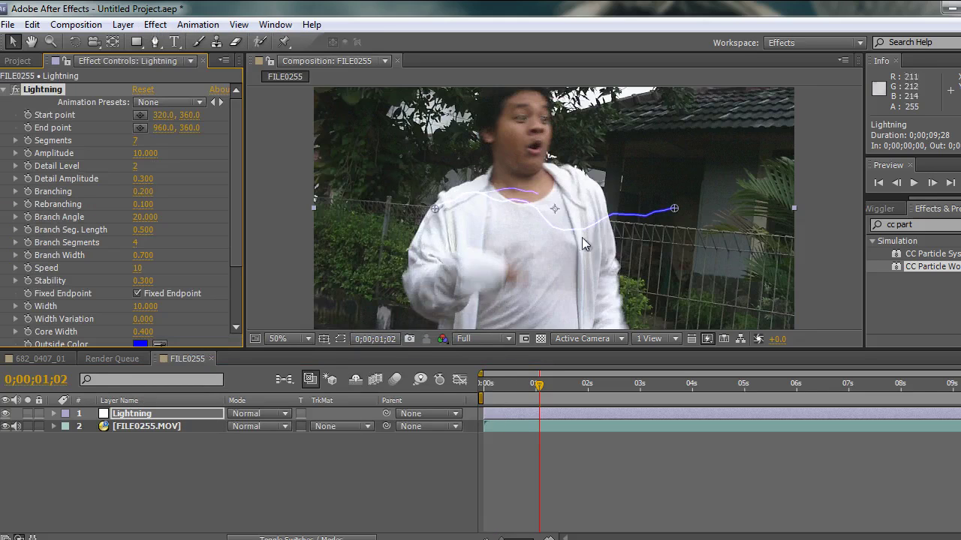
drag(710, 195, 735, 224)
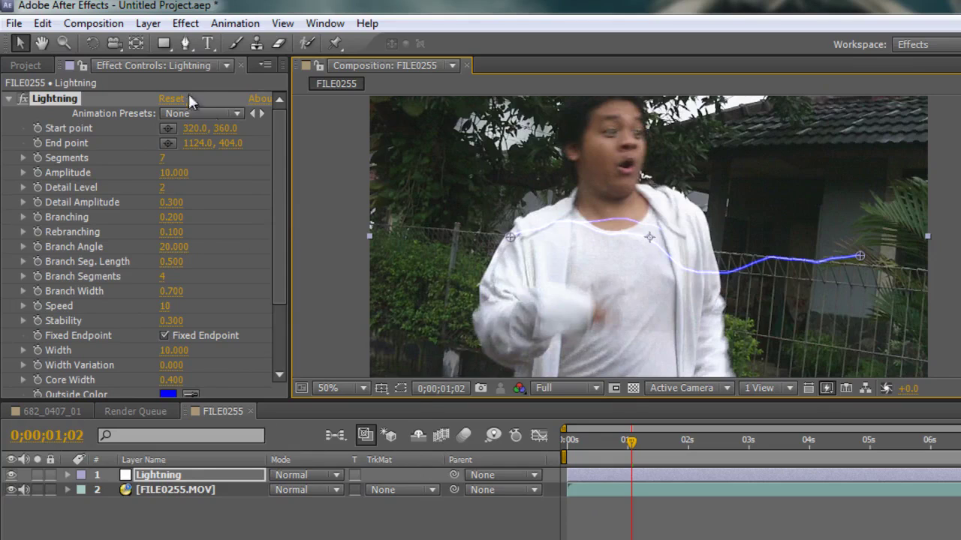
Try the Advanced Lightning effect on the Lightning layer, placing its origin at about 644, 94 and inspecting the bolt up close.
click(185, 23)
mouse_move(274, 261)
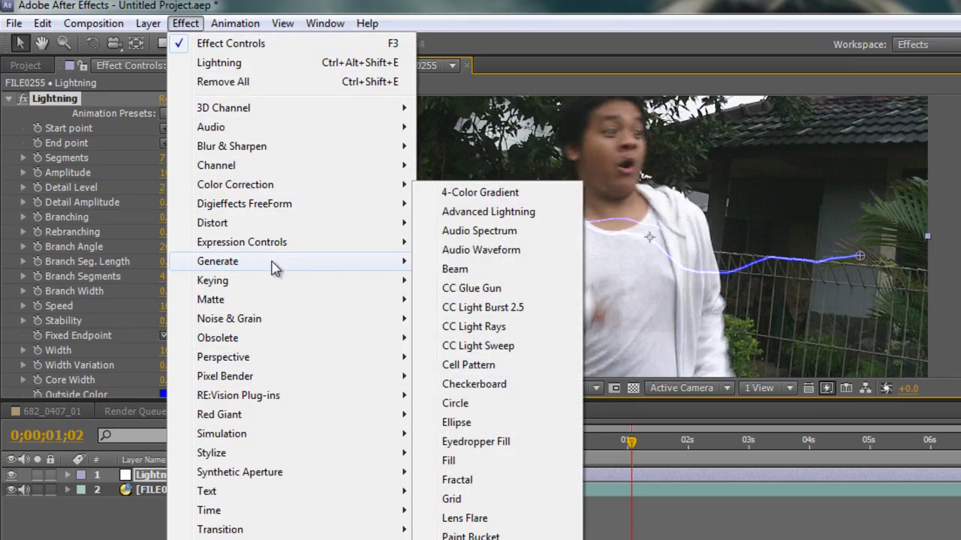
click(460, 212)
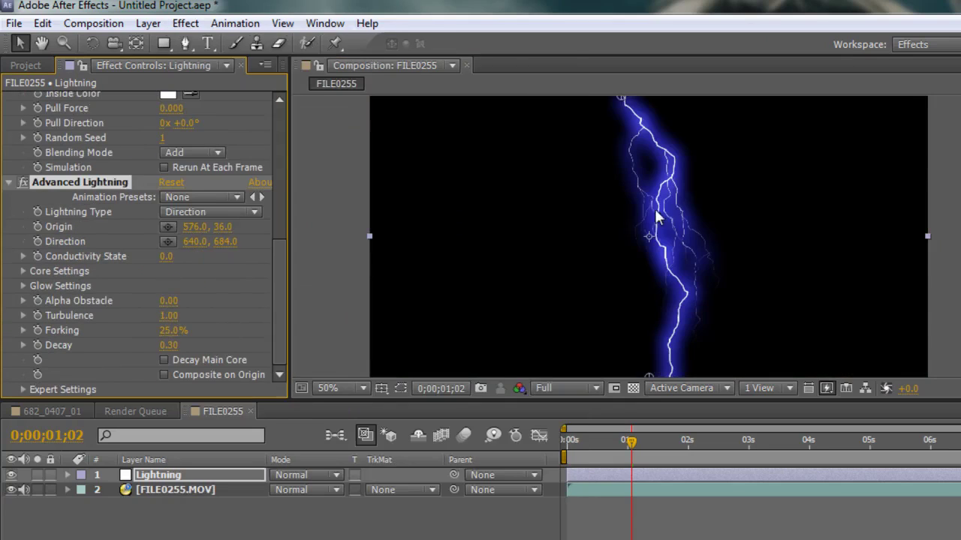
click(623, 102)
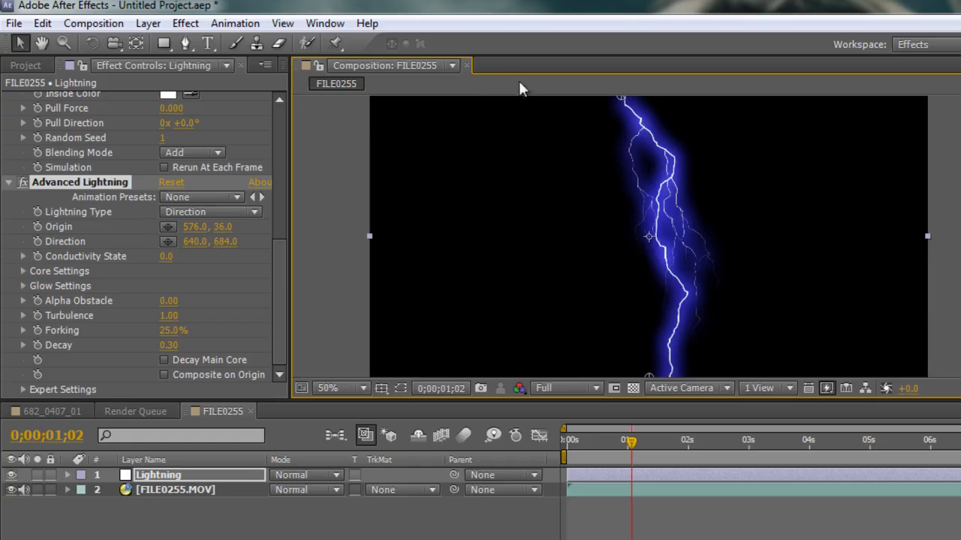
drag(624, 99, 650, 129)
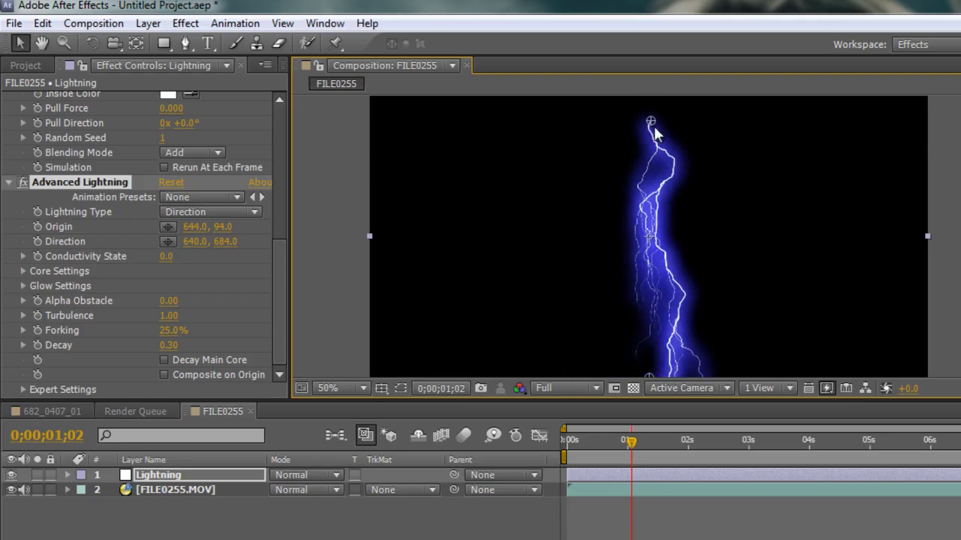
key(period)
key(period)
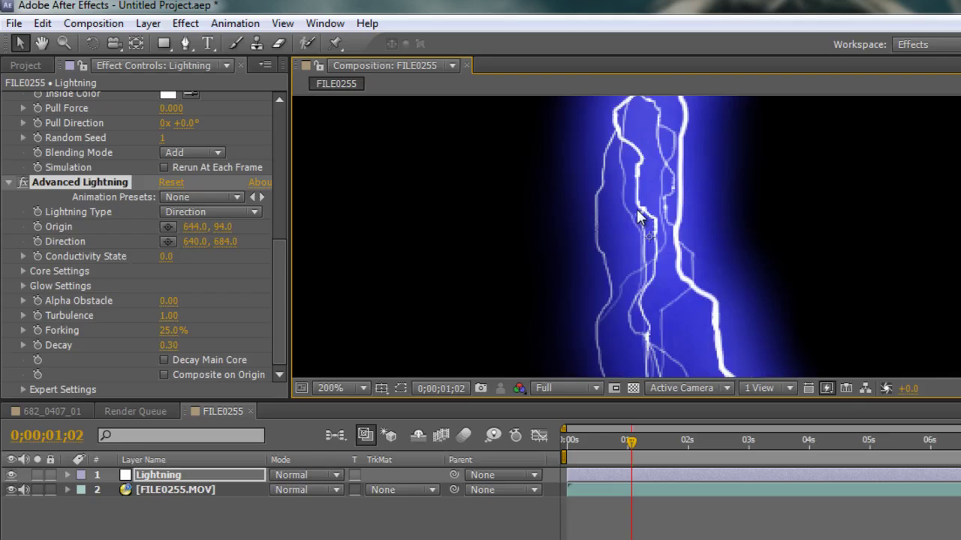
key(comma)
key(comma)
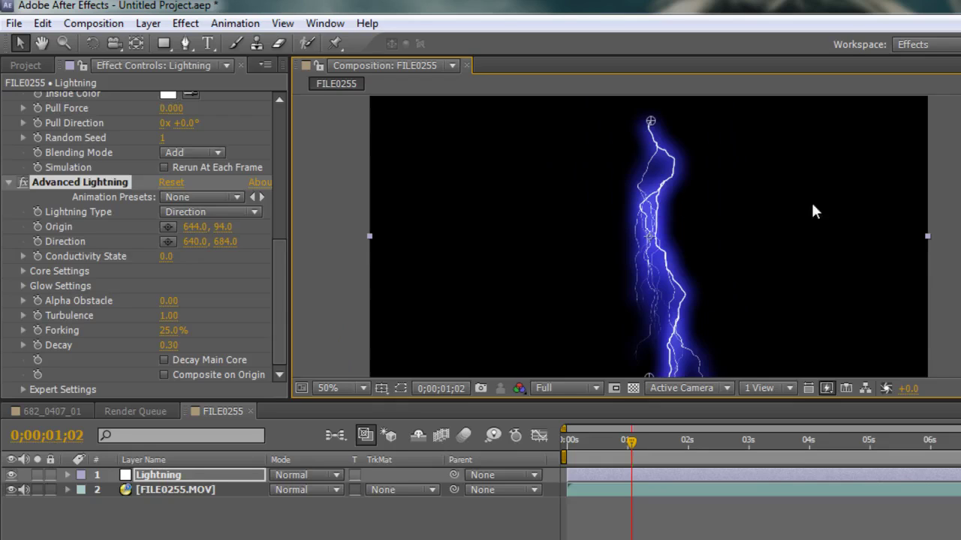
key(period)
key(period)
key(comma)
key(comma)
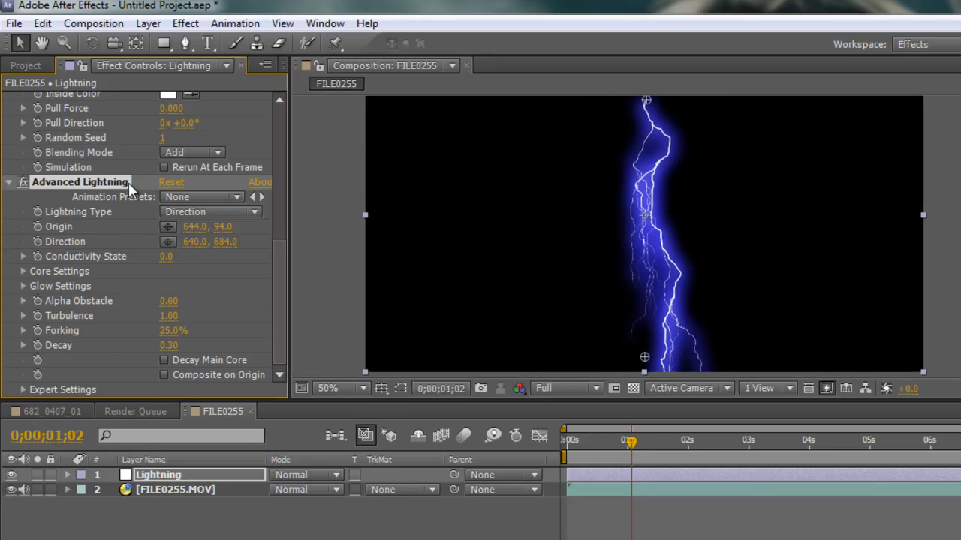
Delete the Advanced Lightning effect and select the remaining Lightning effect.
key(Delete)
scroll(138, 187, up, 3)
click(39, 100)
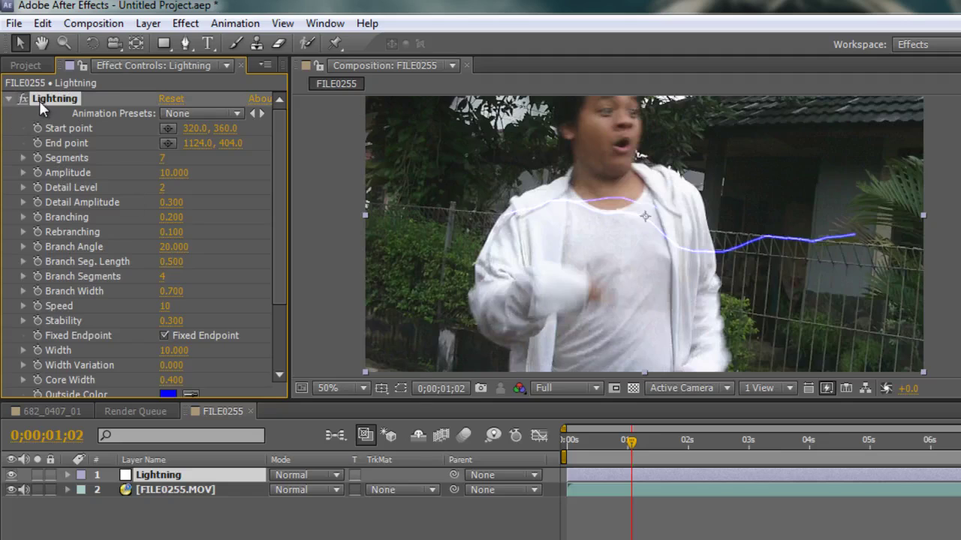
click(185, 23)
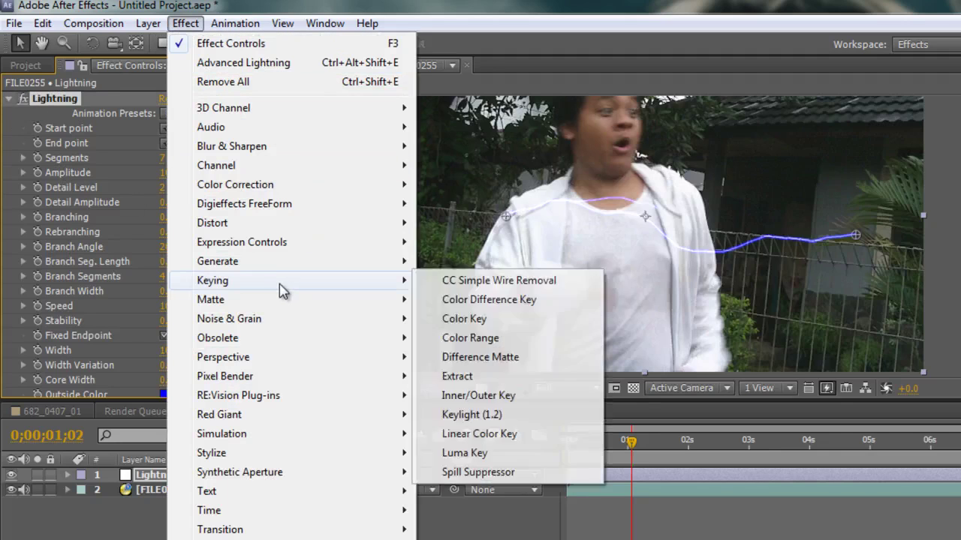
mouse_move(278, 345)
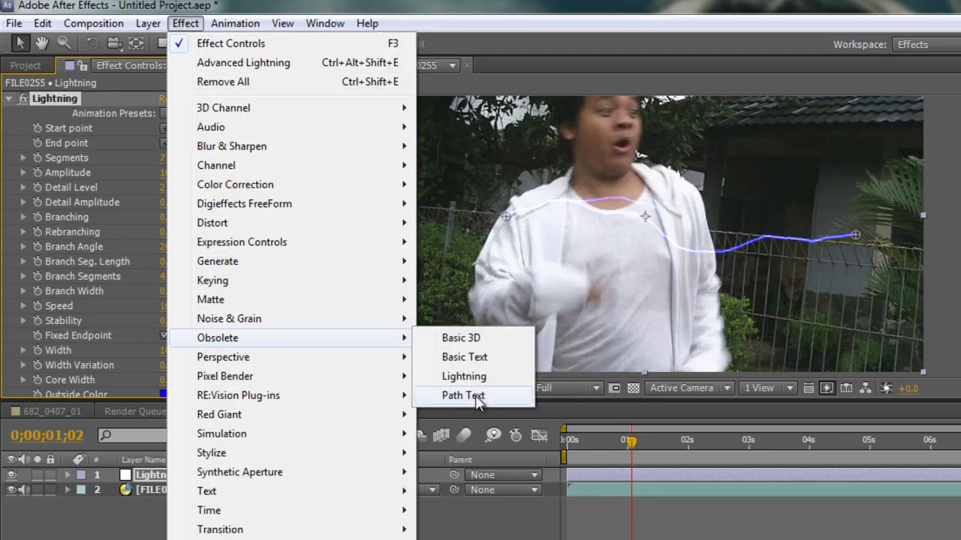
click(757, 238)
Stretch the bolt from about 584, 462 on the man's chest to about 1570, 414 beyond the frame, with an amplitude of 4.8.
drag(506, 217, 621, 261)
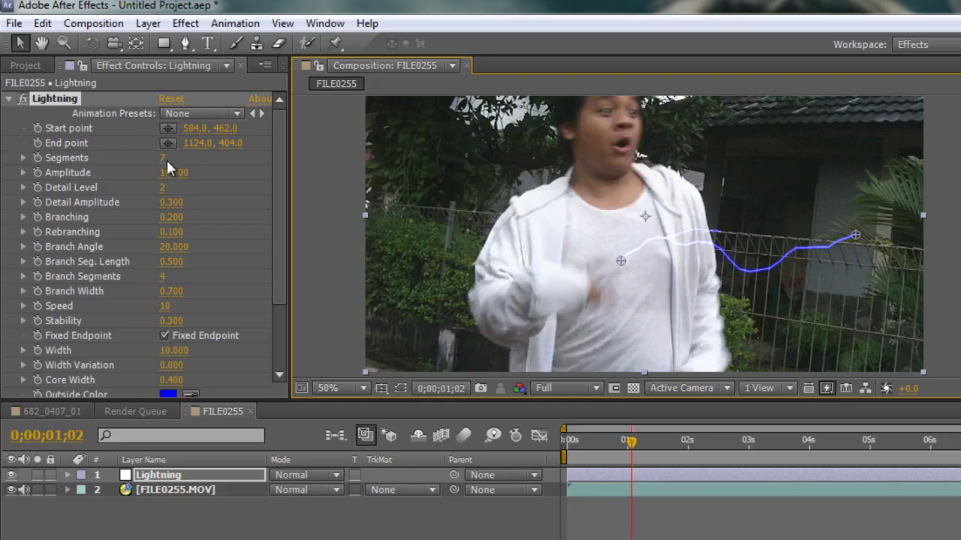
drag(174, 172, 154, 174)
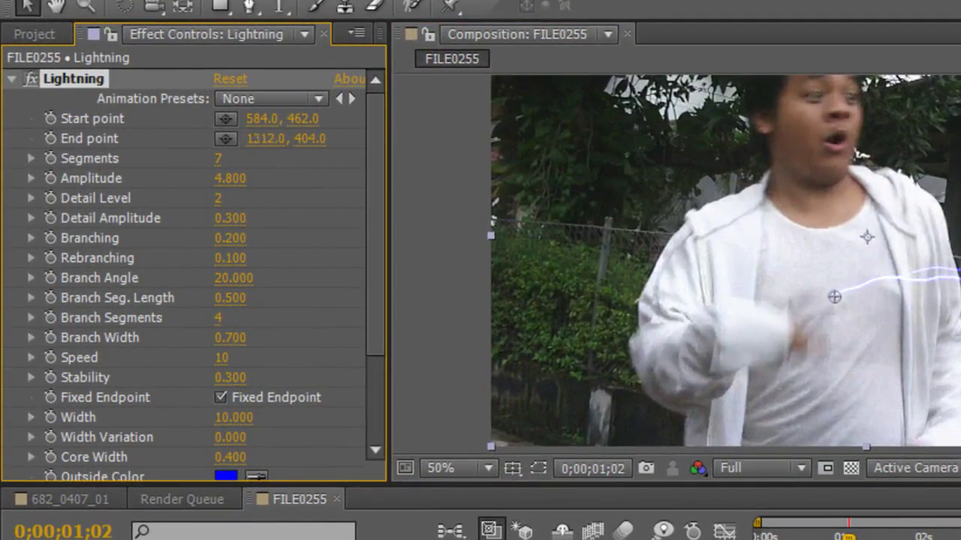
drag(960, 276, 960, 282)
Refine the bolt's shape with Amplitude 6.9, Detail Level 8, Detail Amplitude 0.48 and Branching 0.
drag(236, 192, 233, 216)
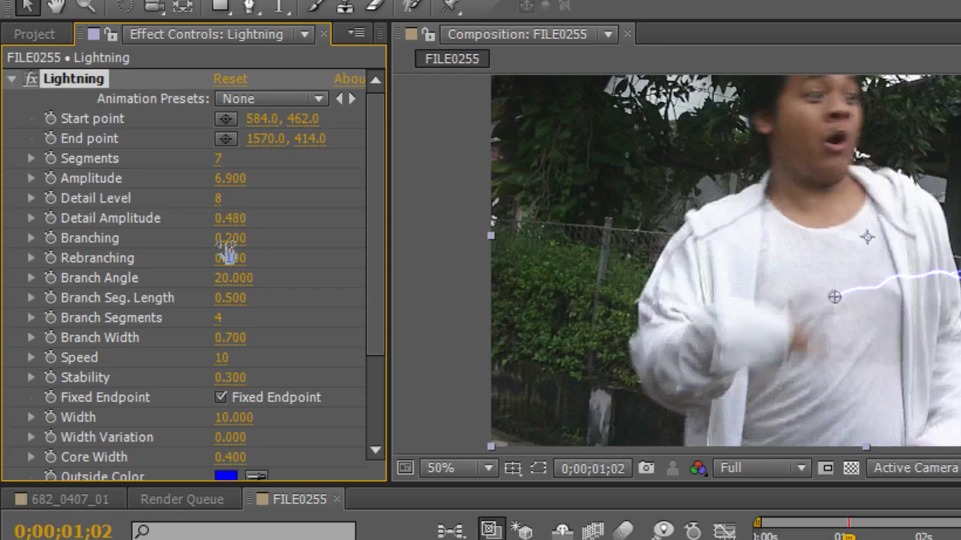
drag(227, 242, 190, 238)
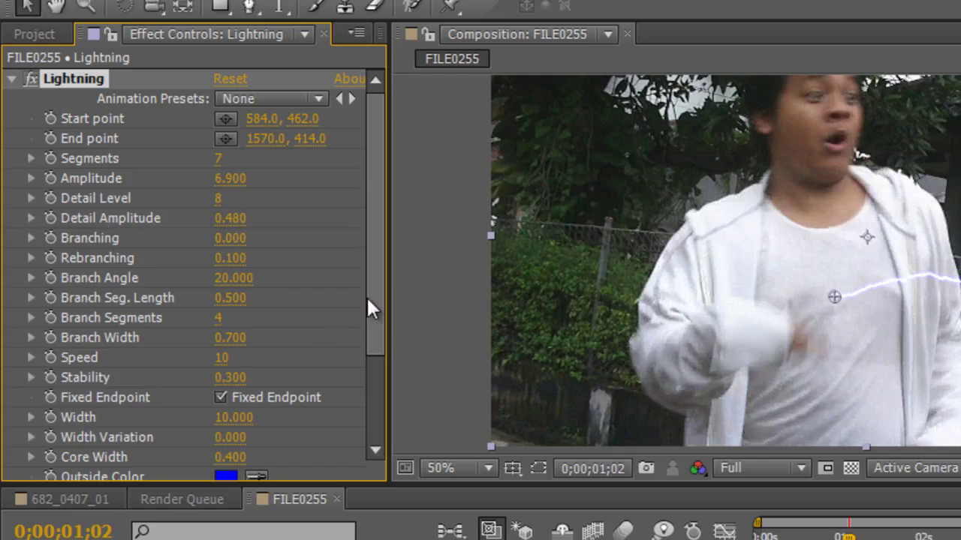
Change the Lightning effect's outside color to pure red, FF0000.
drag(370, 308, 373, 423)
click(236, 356)
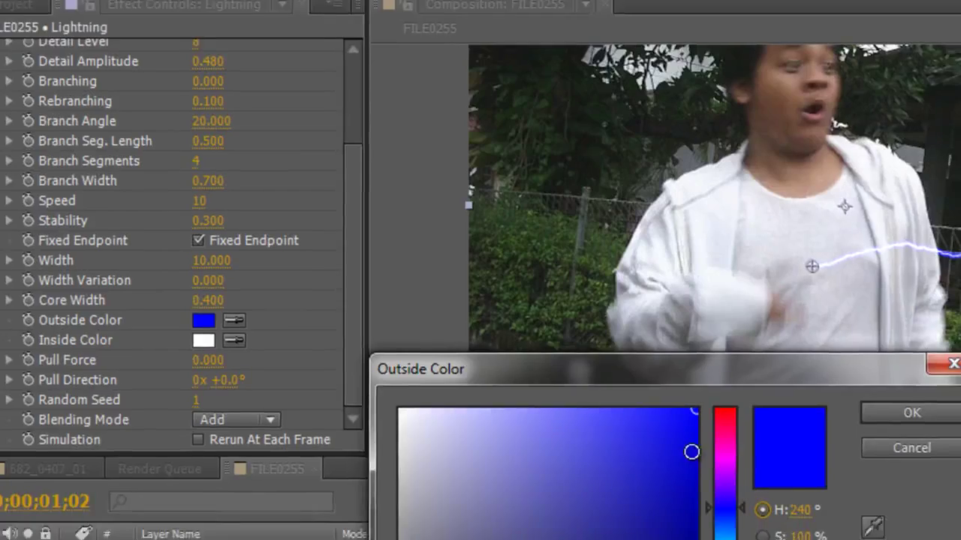
drag(746, 525, 743, 443)
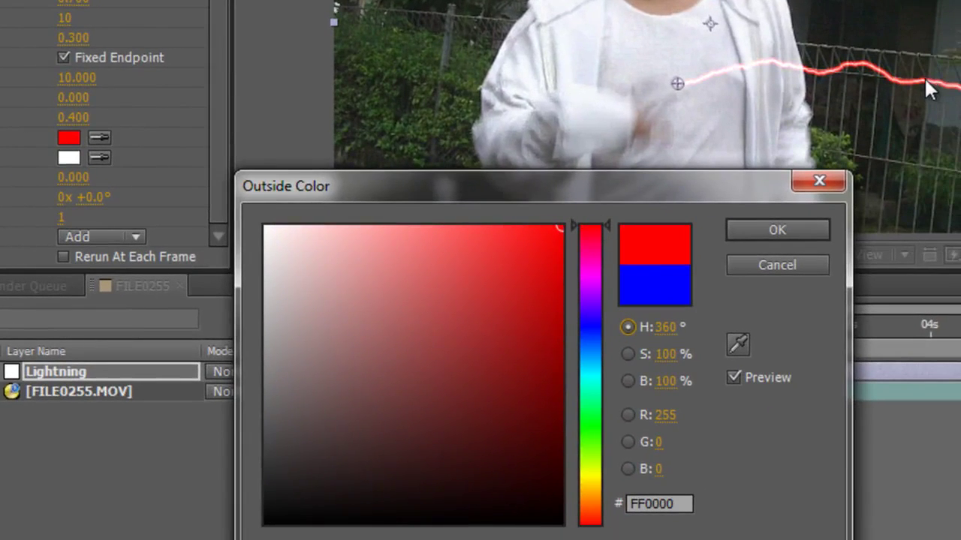
click(773, 229)
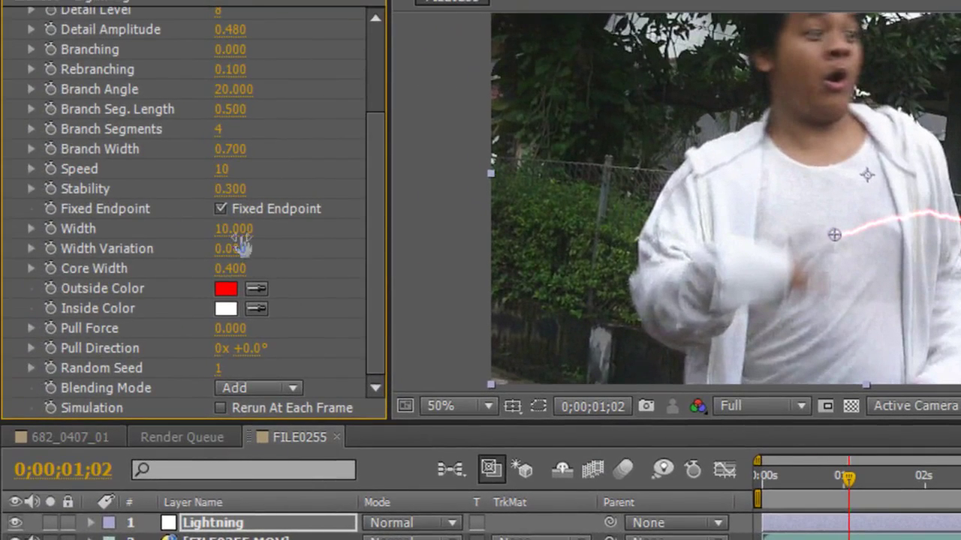
Thicken the bolt with Width 24.4, Width Variation 0.1 and Core Width 0.59, and deselect the layer.
drag(239, 236, 536, 217)
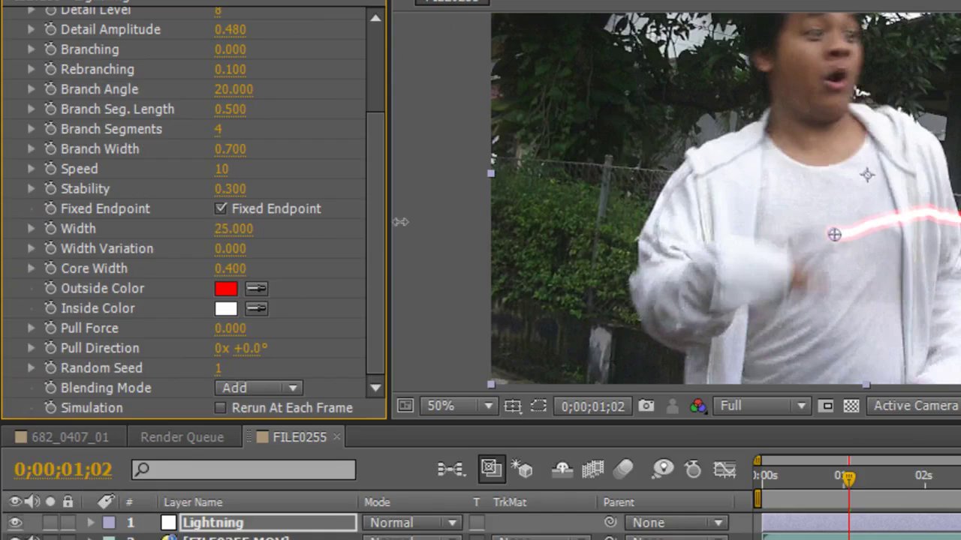
drag(229, 268, 254, 249)
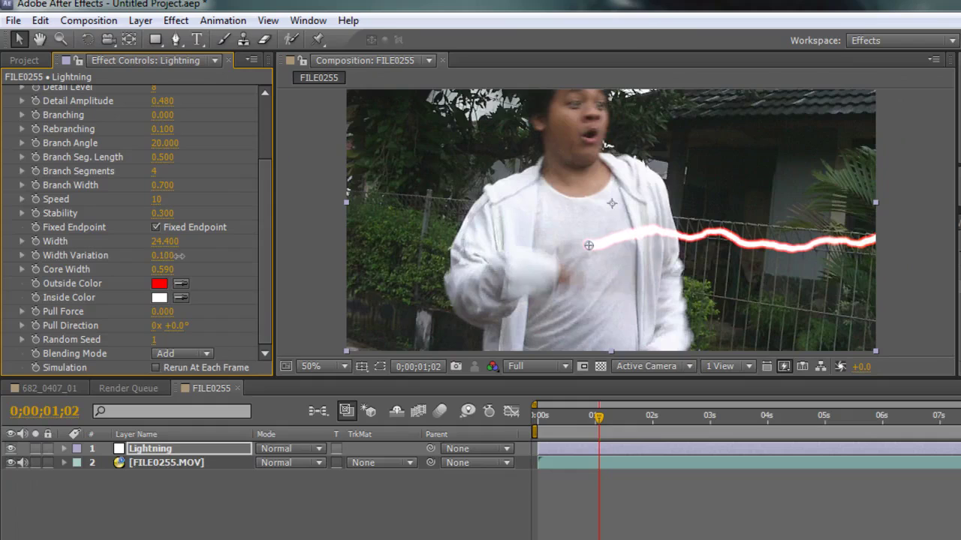
click(880, 205)
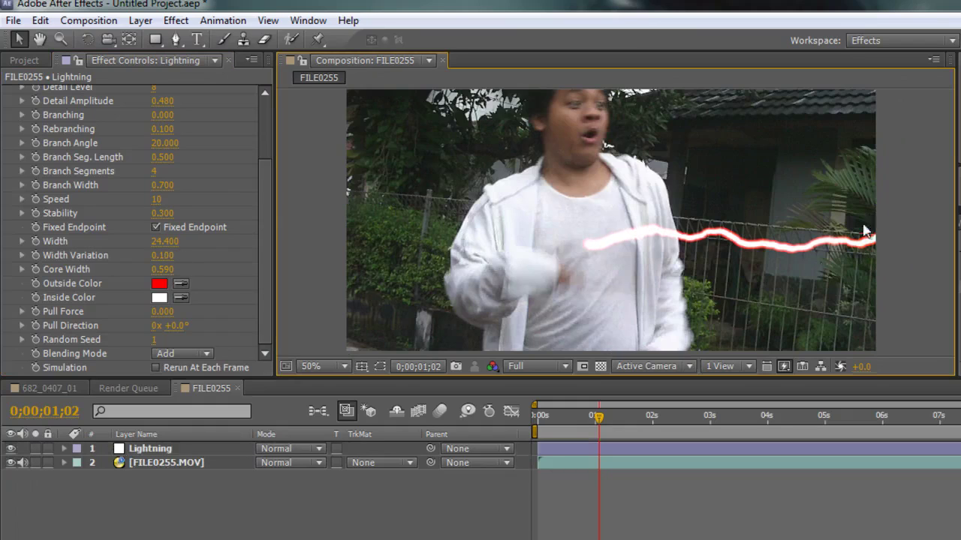
Scrub the timeline to 0;00;04;01 to check how the bolt moves over the footage.
drag(598, 415, 770, 422)
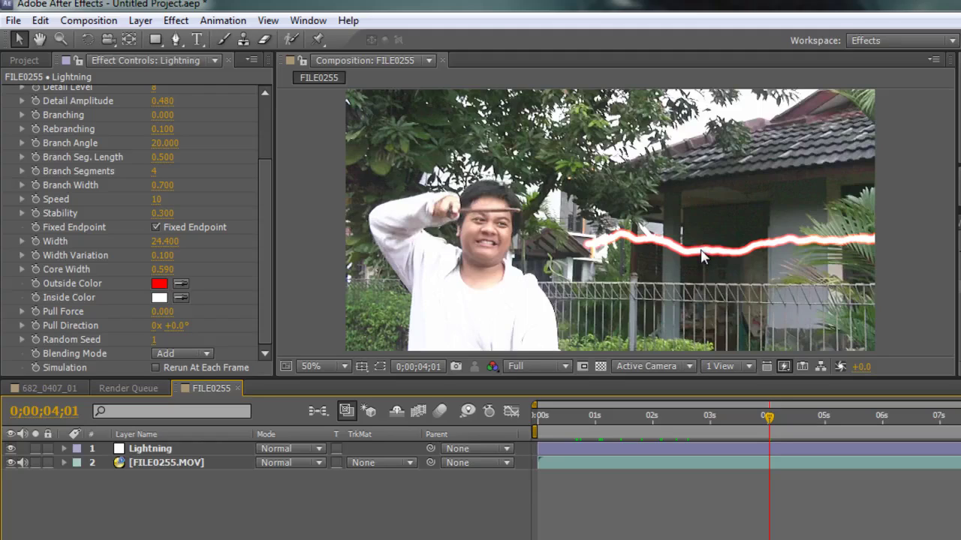
Try the Glow effect on the Lightning adjustment layer and delete it again.
click(208, 454)
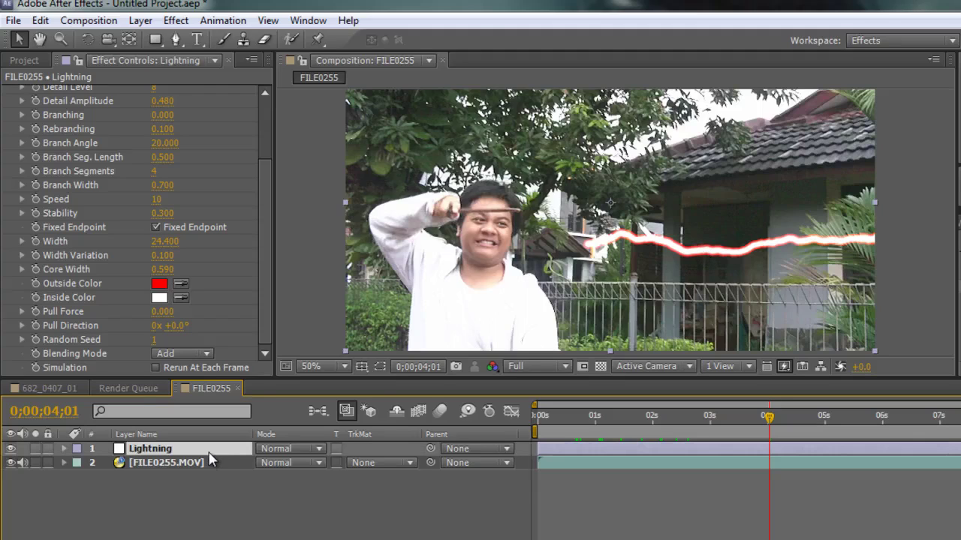
click(176, 20)
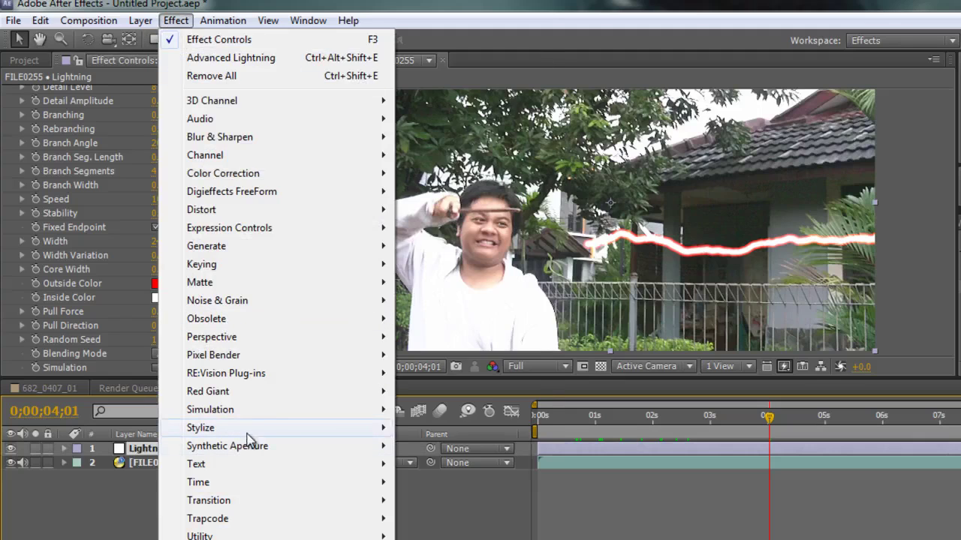
mouse_move(248, 432)
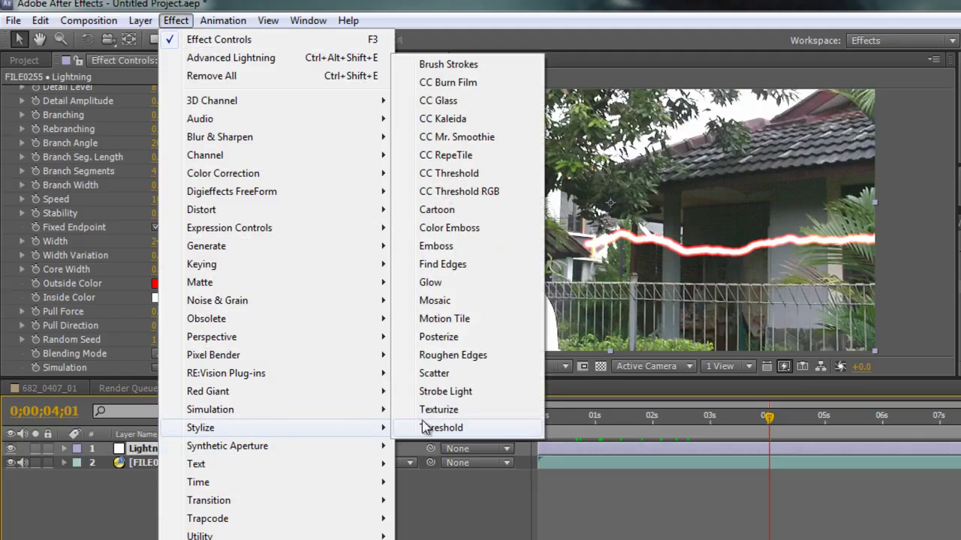
click(455, 290)
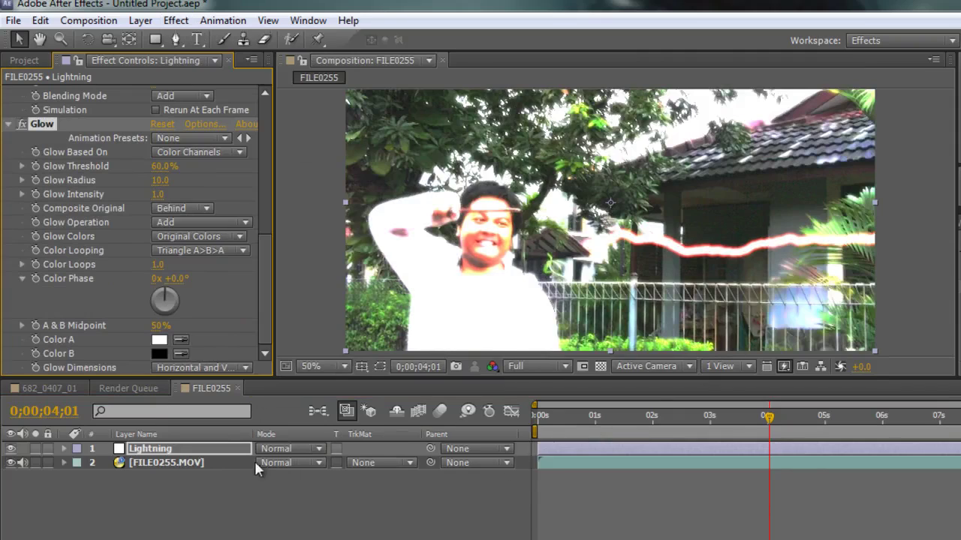
click(222, 462)
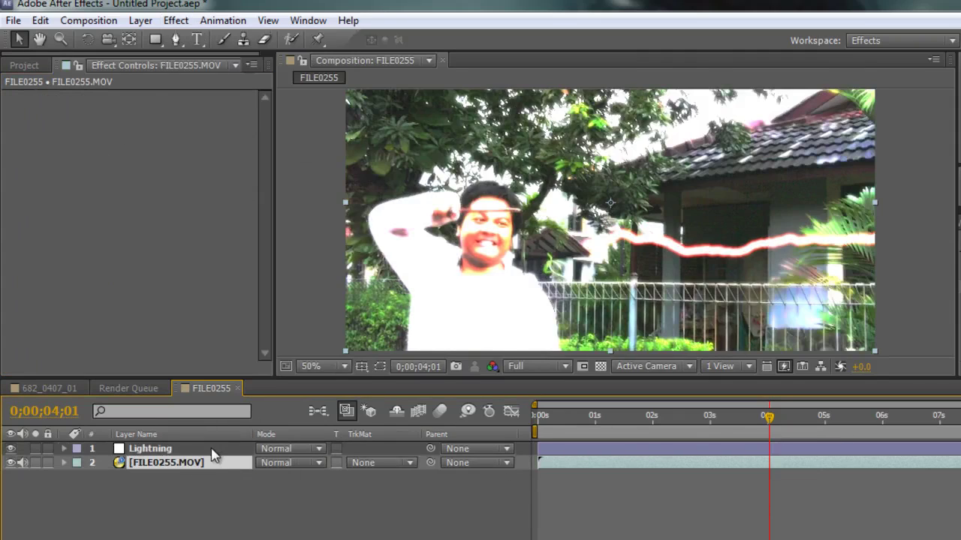
click(213, 450)
scroll(261, 233, down, 10)
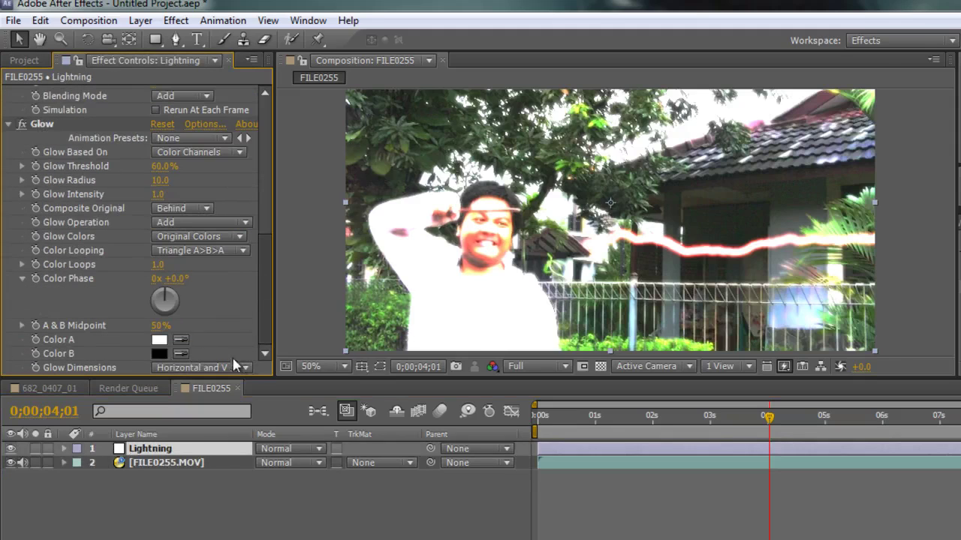
click(63, 129)
key(Delete)
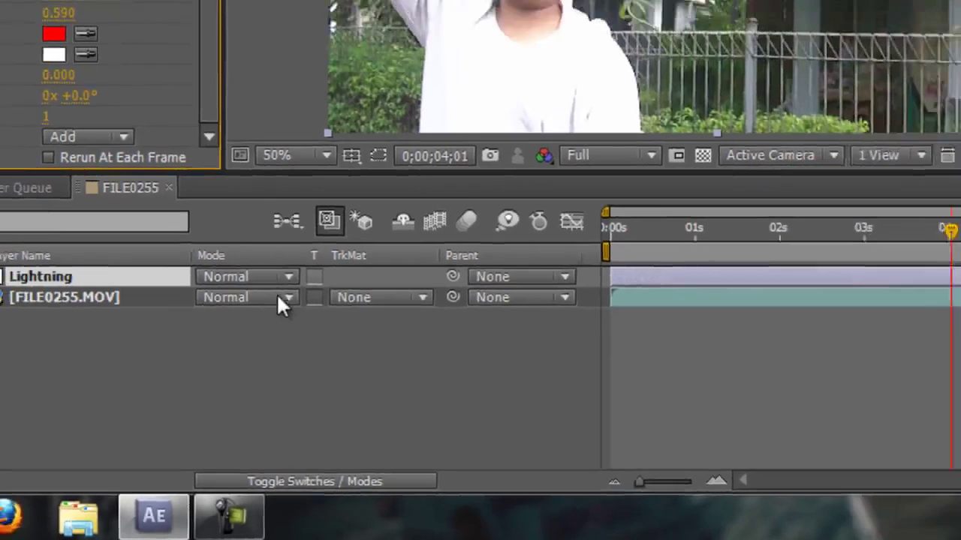
Show the layer switches and turn off the Lightning layer's adjustment layer switch.
click(330, 232)
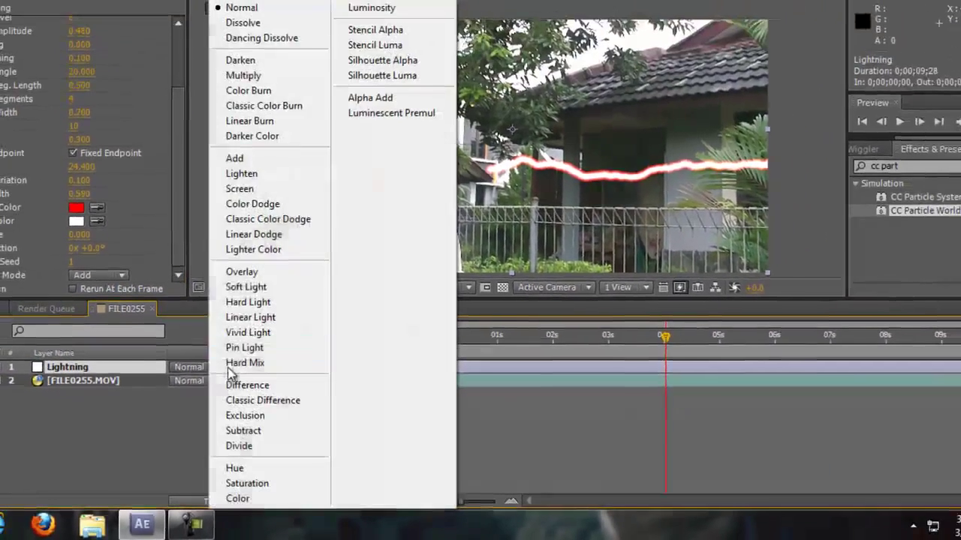
click(190, 346)
click(230, 502)
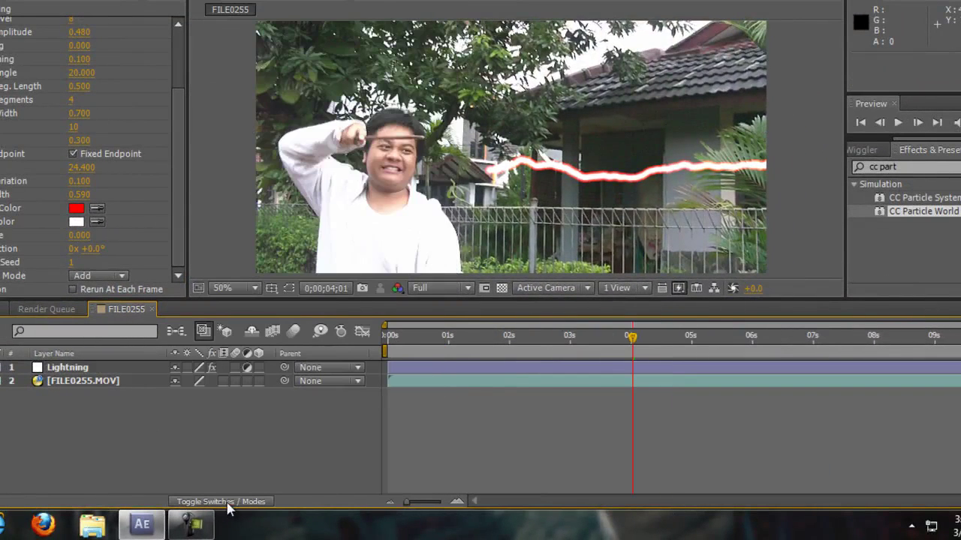
click(248, 369)
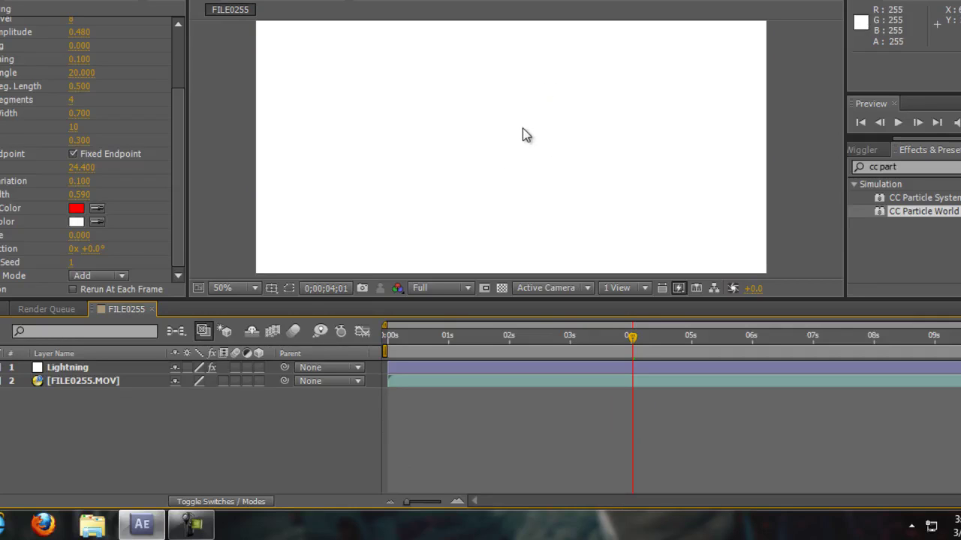
Change the Lightning layer's solid color to black, 000000.
click(159, 368)
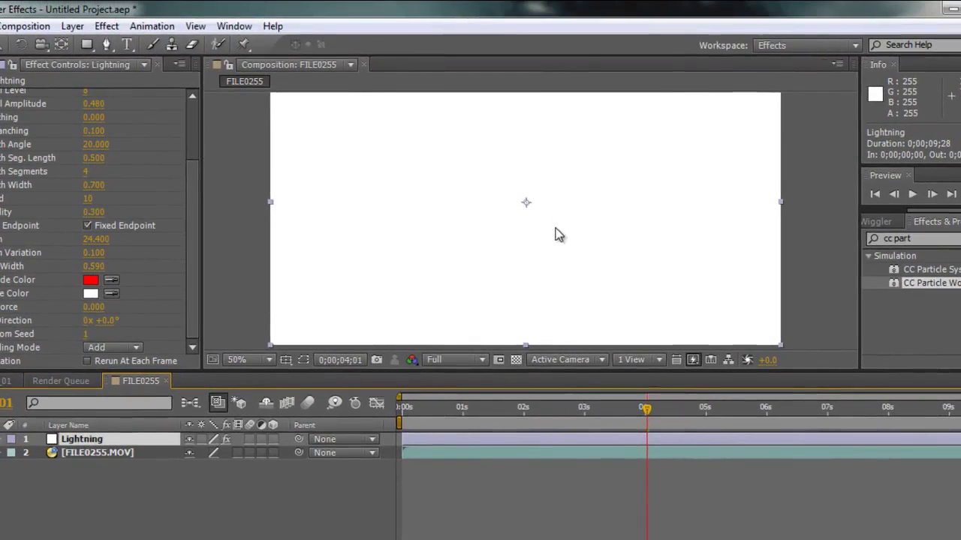
click(72, 25)
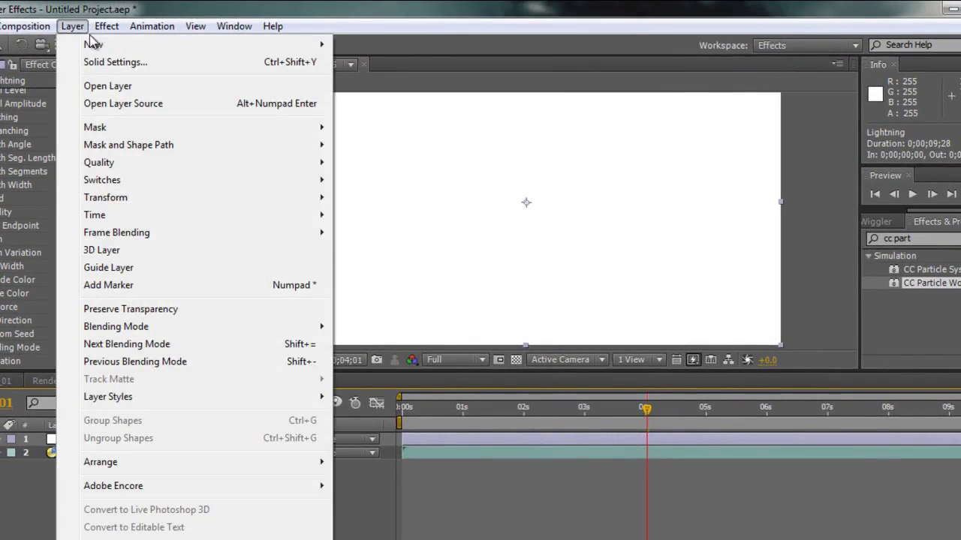
click(23, 499)
click(102, 441)
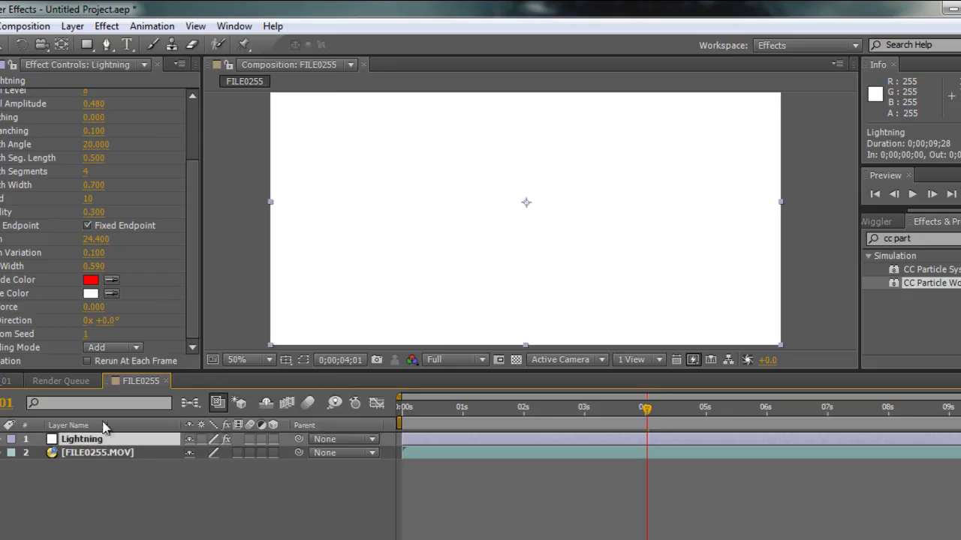
click(72, 26)
click(113, 63)
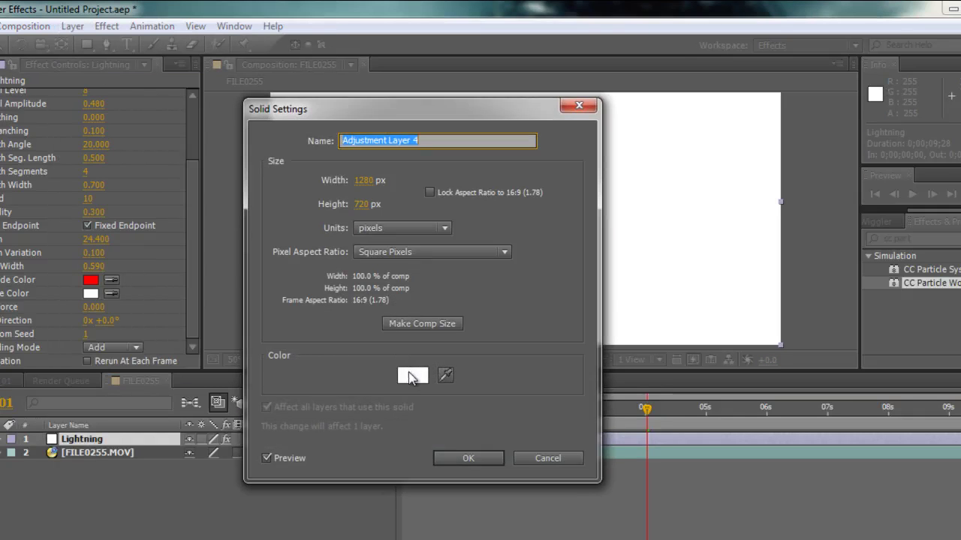
click(410, 378)
click(407, 371)
drag(415, 326, 403, 218)
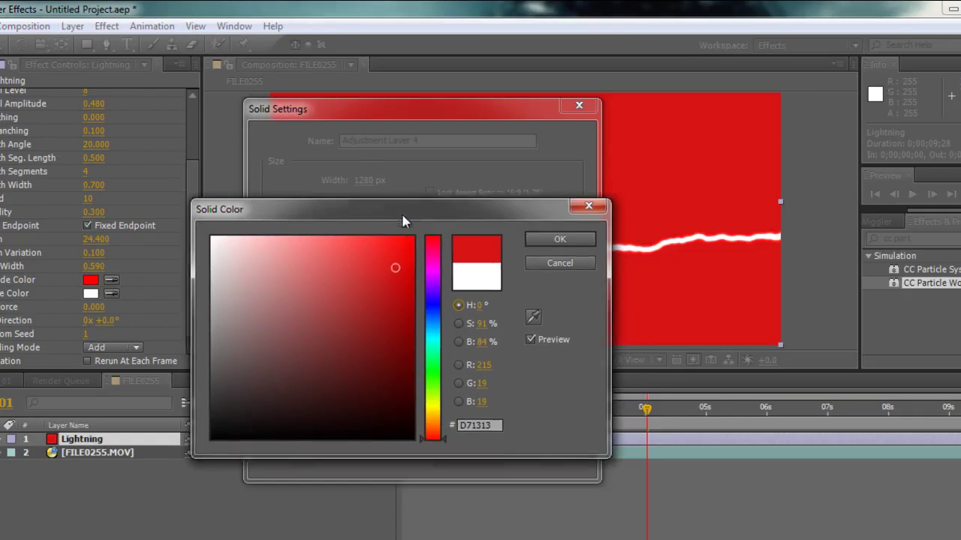
click(366, 286)
drag(366, 286, 354, 428)
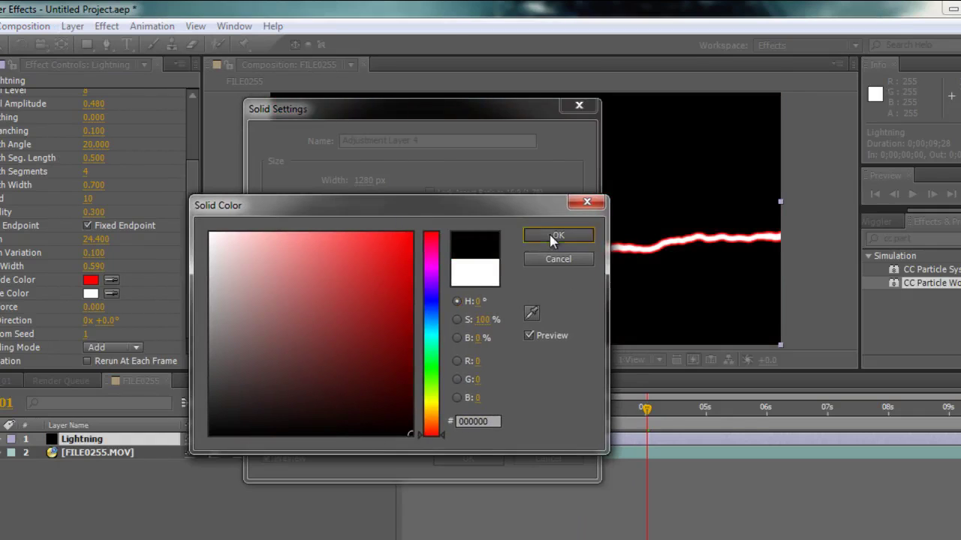
click(556, 236)
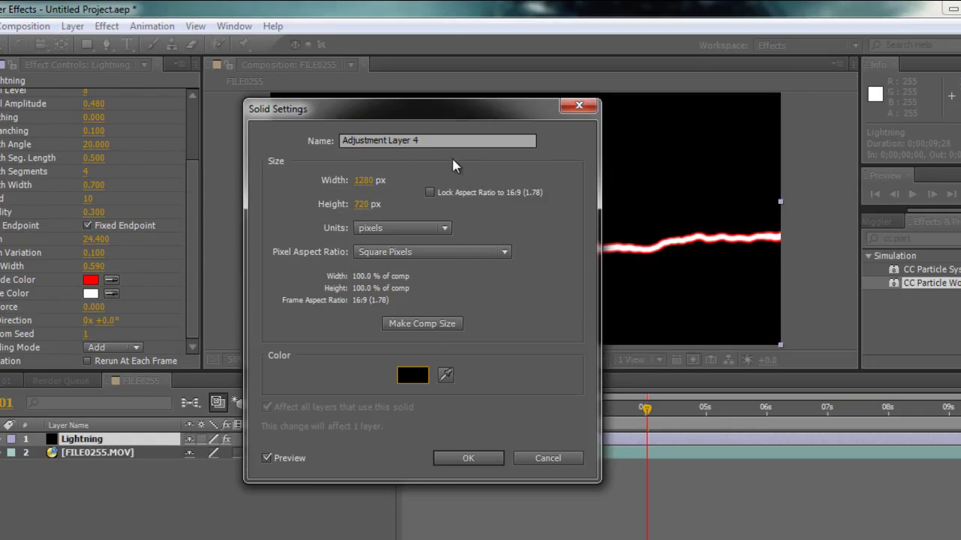
click(480, 460)
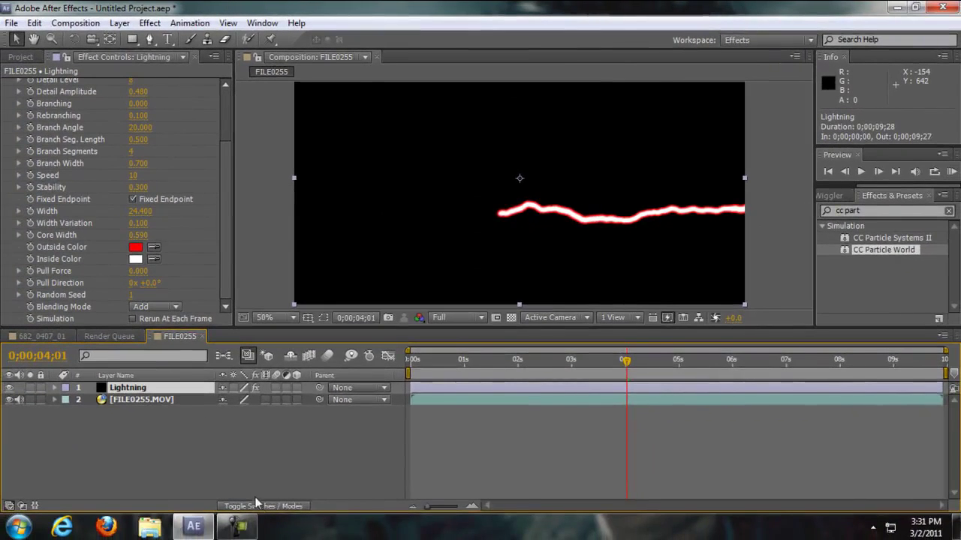
Set the Lightning layer's blending mode to Add.
click(259, 506)
click(266, 388)
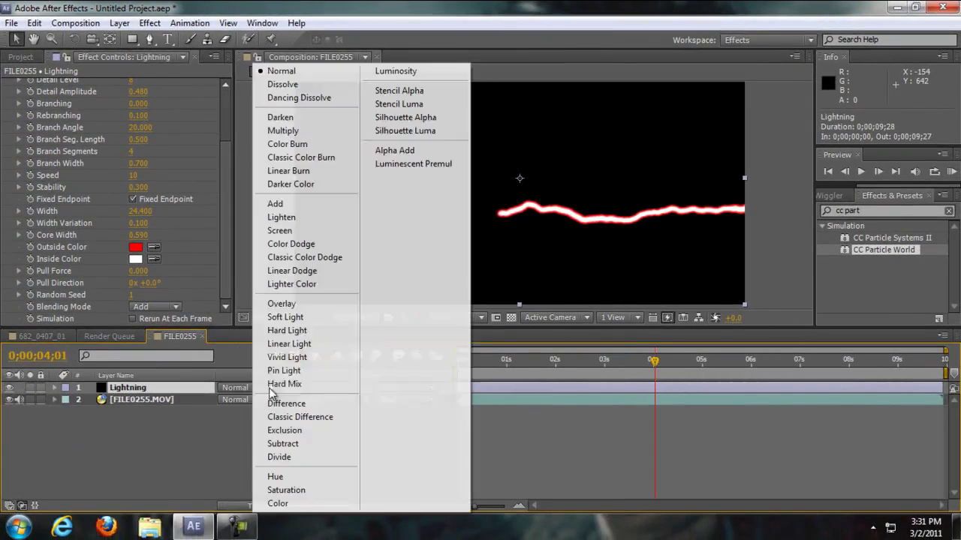
click(350, 204)
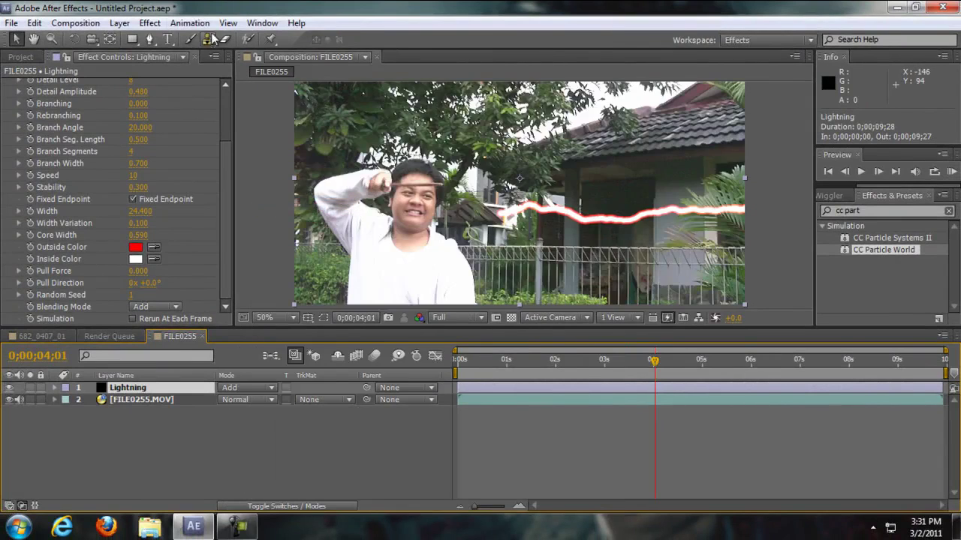
Apply the Glow effect to the black Lightning layer.
click(150, 23)
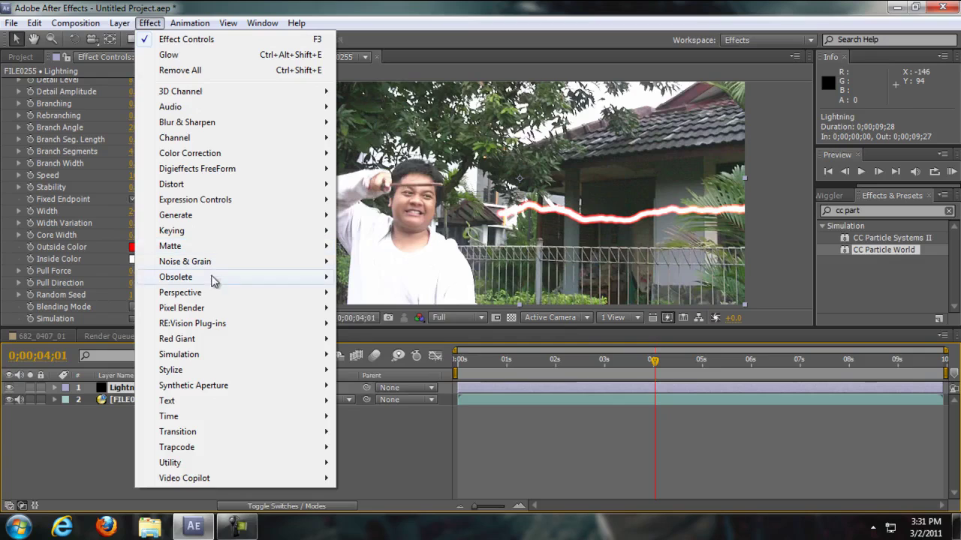
mouse_move(220, 375)
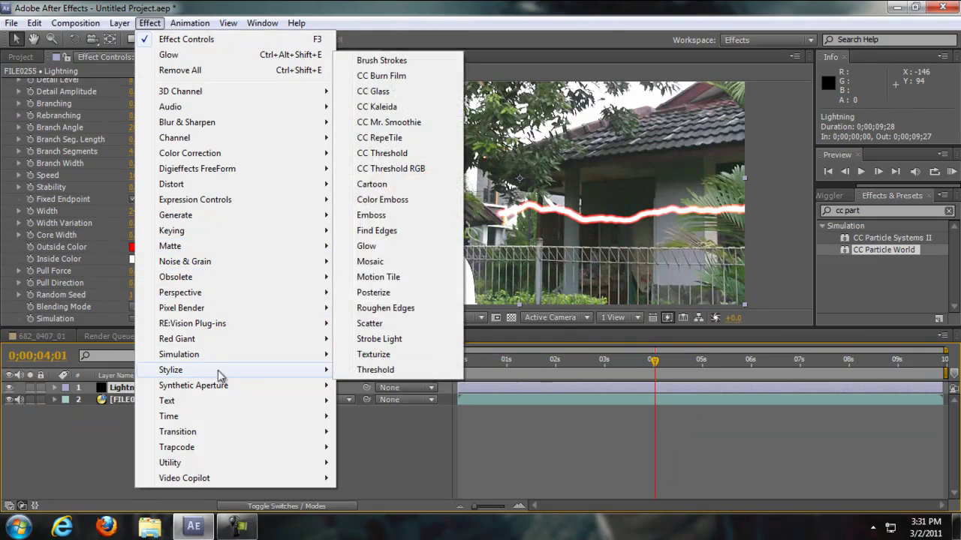
click(391, 247)
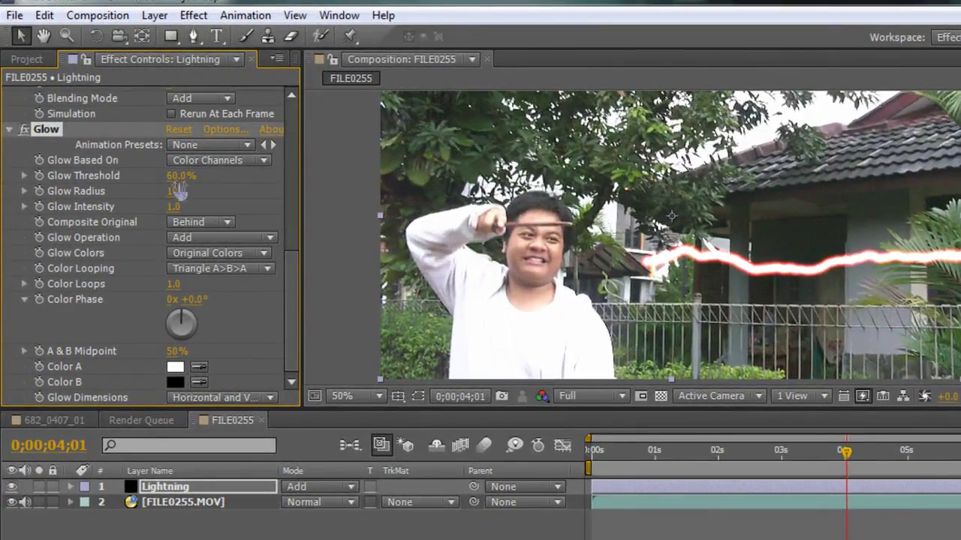
Set the glow to Glow Intensity 4.7, Glow Radius 197 and Glow Threshold 98%.
drag(203, 204, 293, 203)
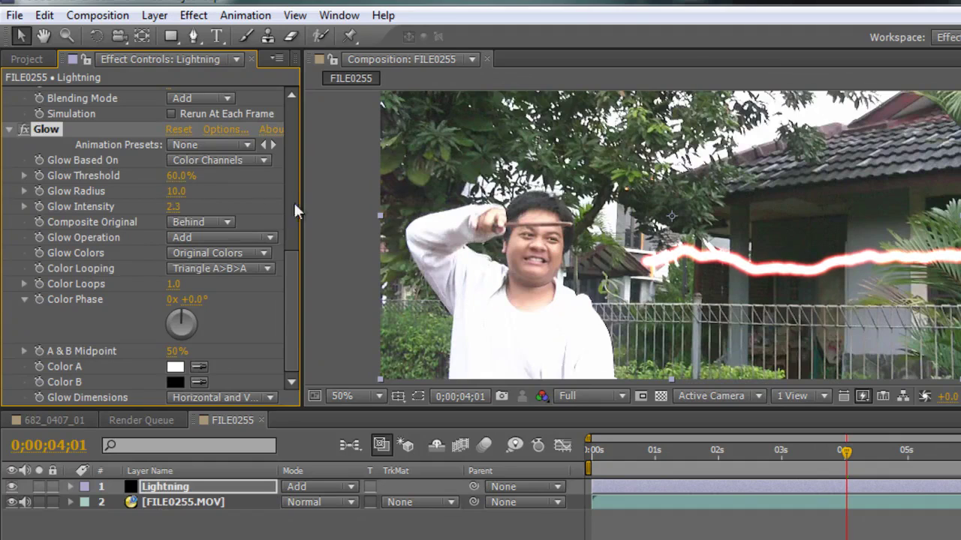
drag(175, 191, 252, 211)
drag(179, 192, 243, 191)
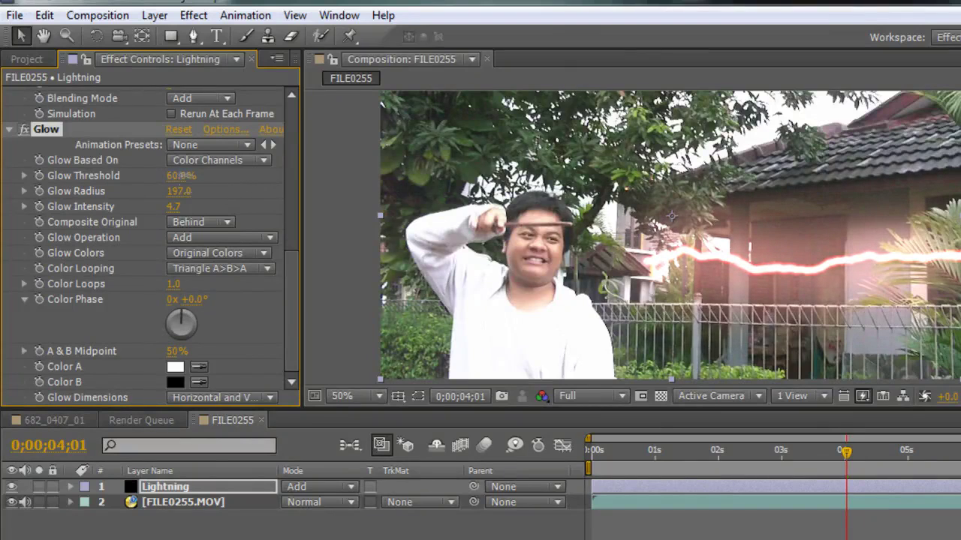
drag(139, 171, 264, 173)
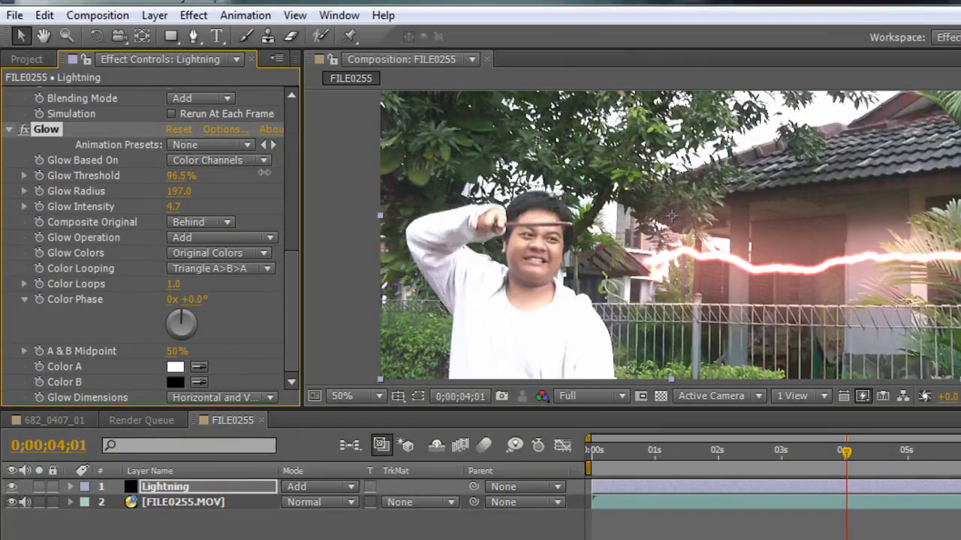
Thin the bolt by setting the Lightning effect's Width to 21.
drag(291, 341, 287, 182)
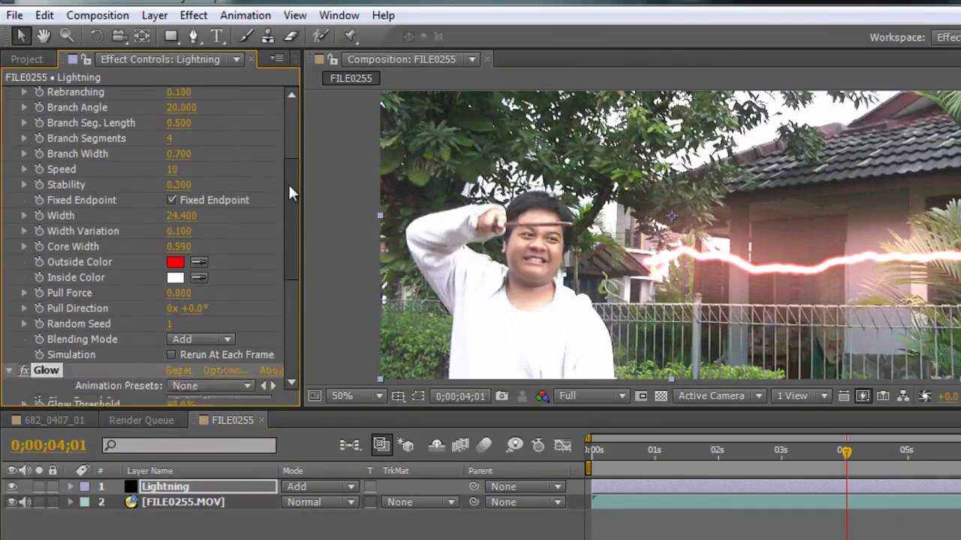
scroll(184, 263, up, 1)
drag(175, 254, 141, 242)
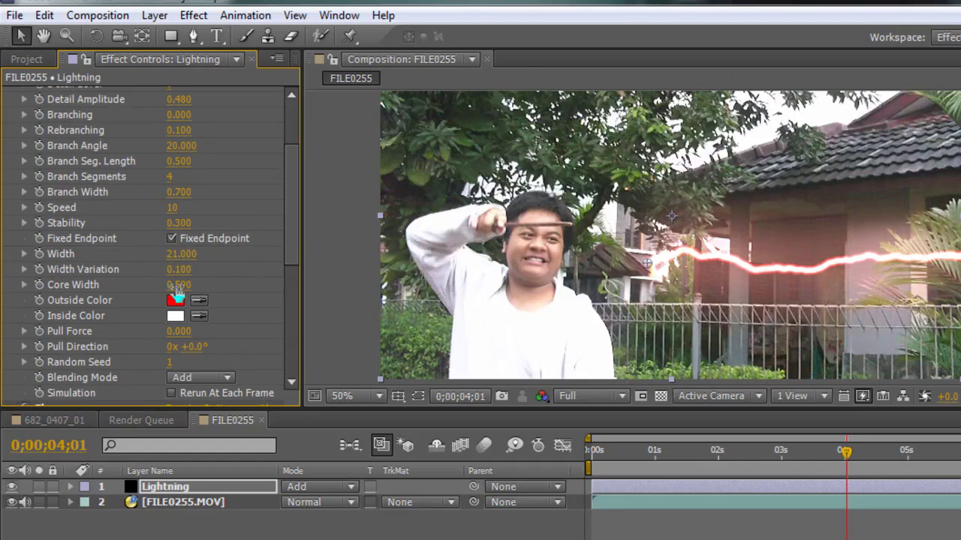
drag(164, 277, 166, 275)
Strengthen and spread the bolt's glow with Glow Intensity 8.7 and Glow Radius 302.
scroll(257, 273, down, 4)
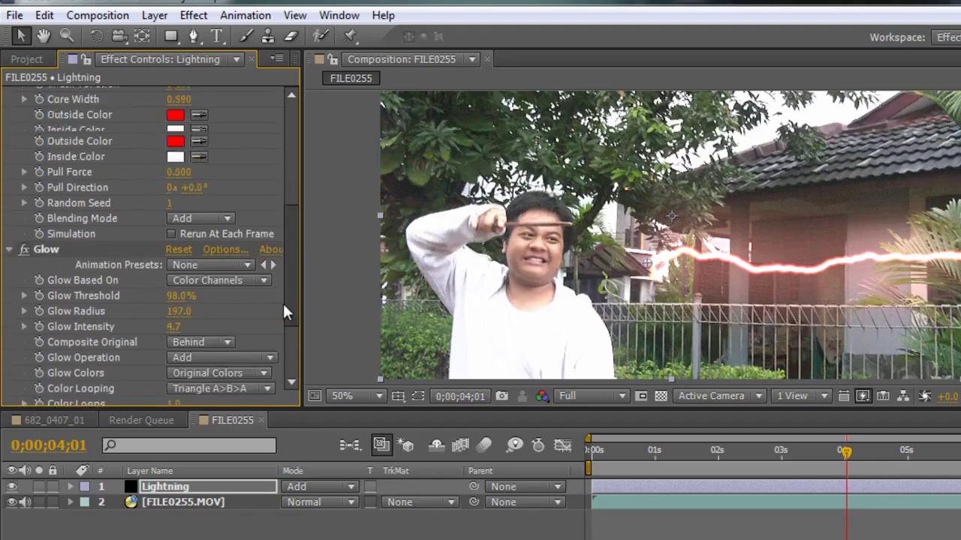
drag(150, 260, 178, 253)
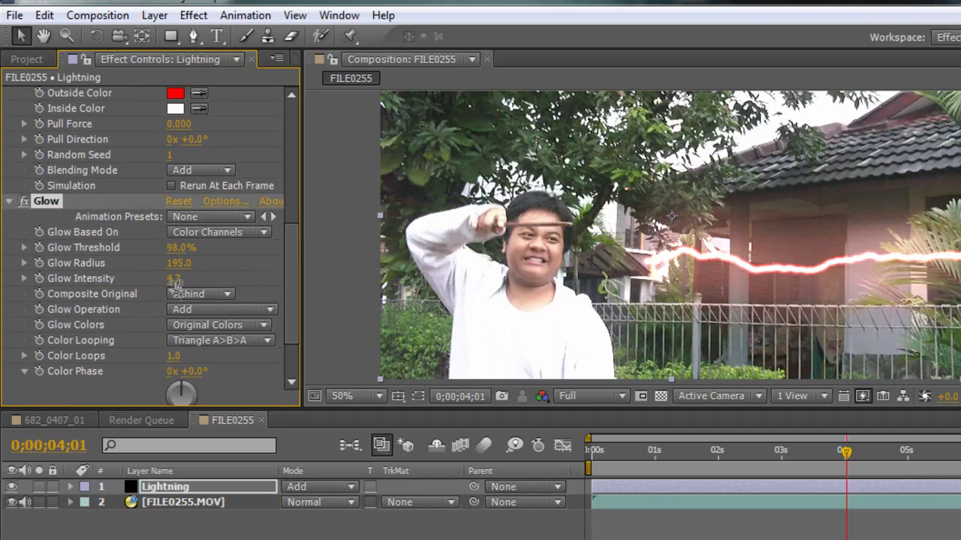
drag(238, 281, 359, 275)
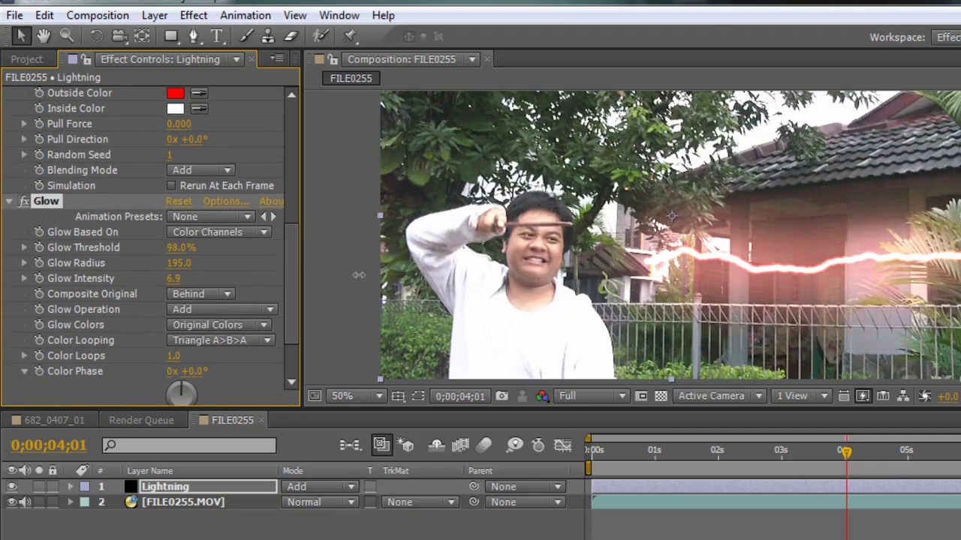
drag(188, 265, 239, 263)
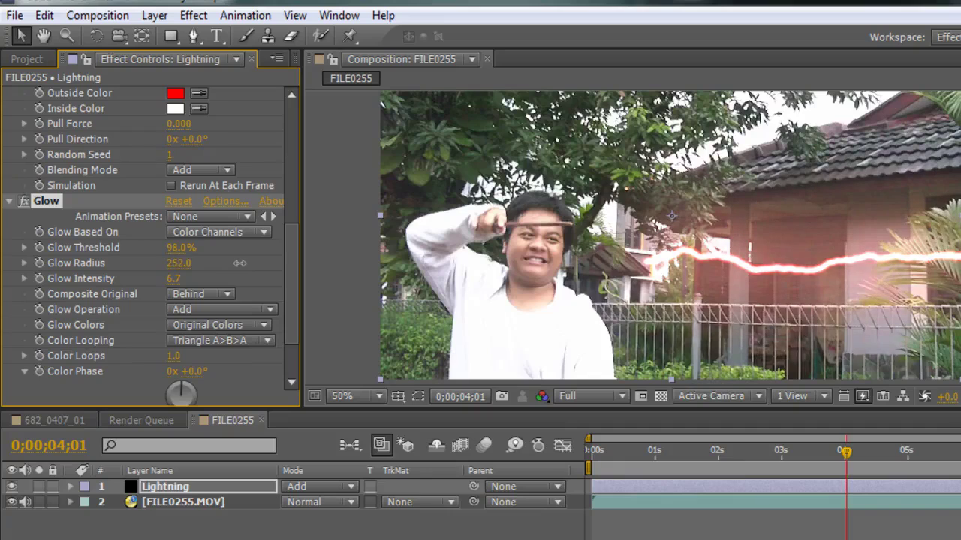
scroll(628, 240, down, 2)
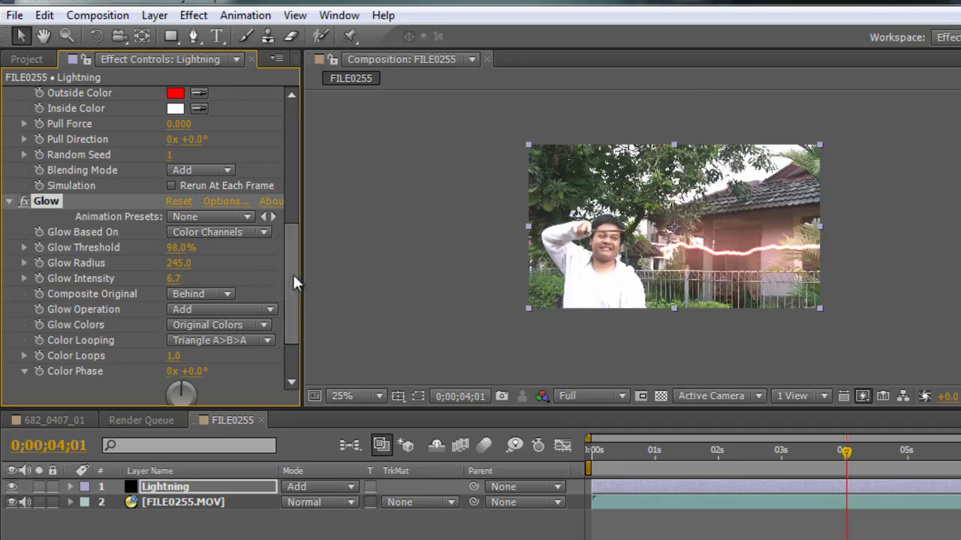
drag(268, 278, 397, 273)
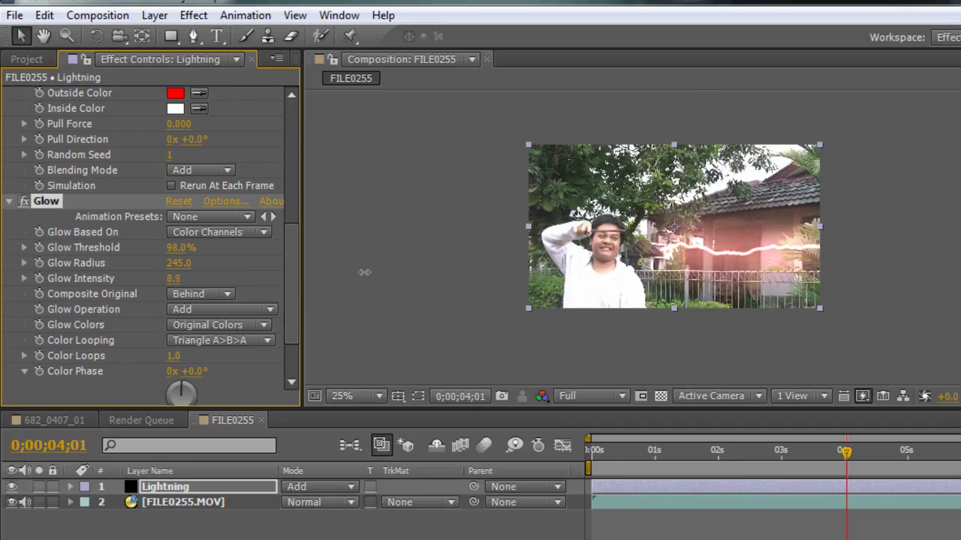
drag(179, 262, 246, 264)
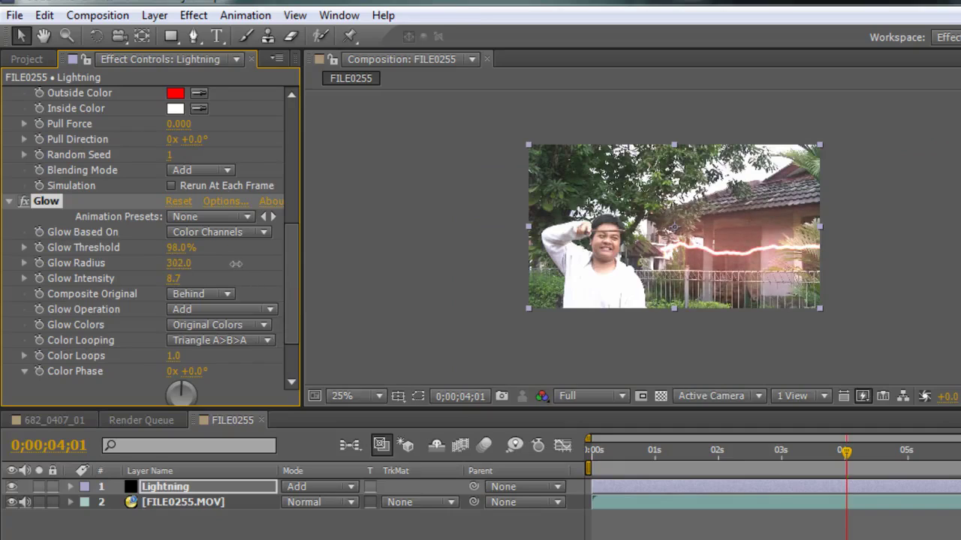
Set the glow's Glow Radius to 278 and check the bolt on frames between 2 and 4 seconds.
drag(178, 263, 140, 258)
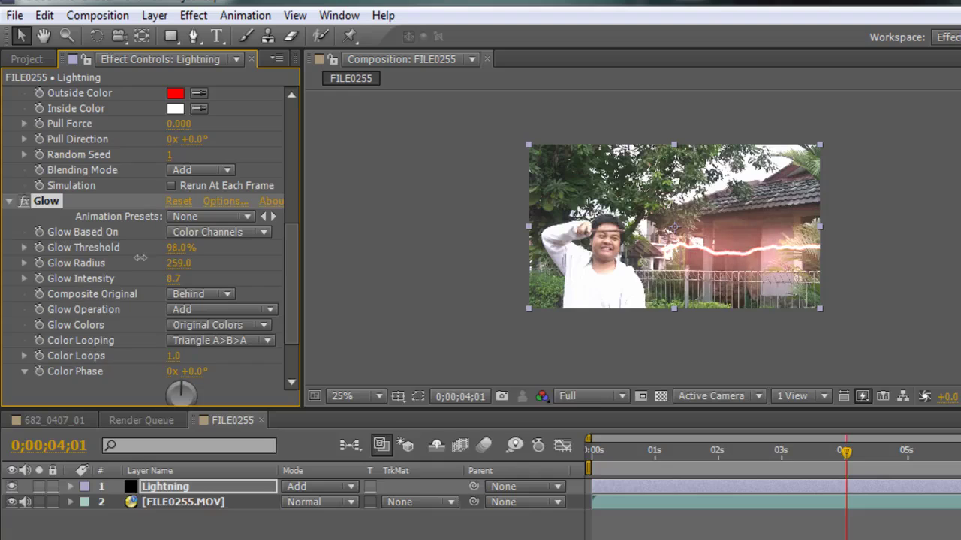
click(594, 339)
scroll(612, 341, up, 1)
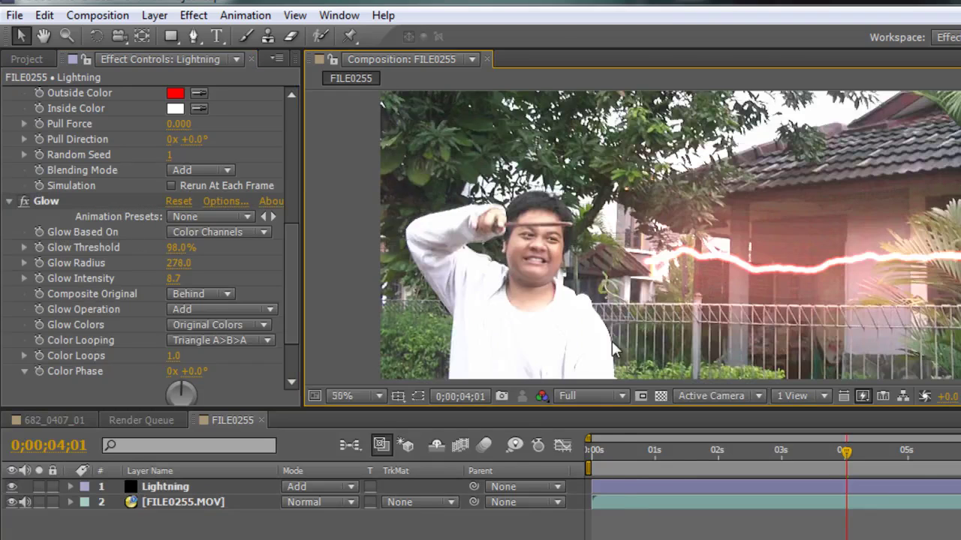
click(662, 451)
drag(660, 451, 800, 452)
key(comma)
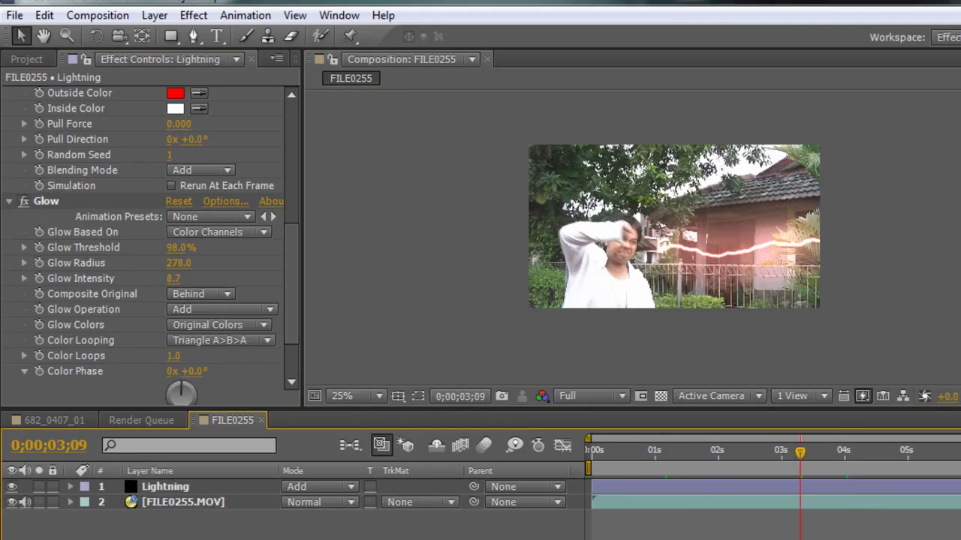
key(period)
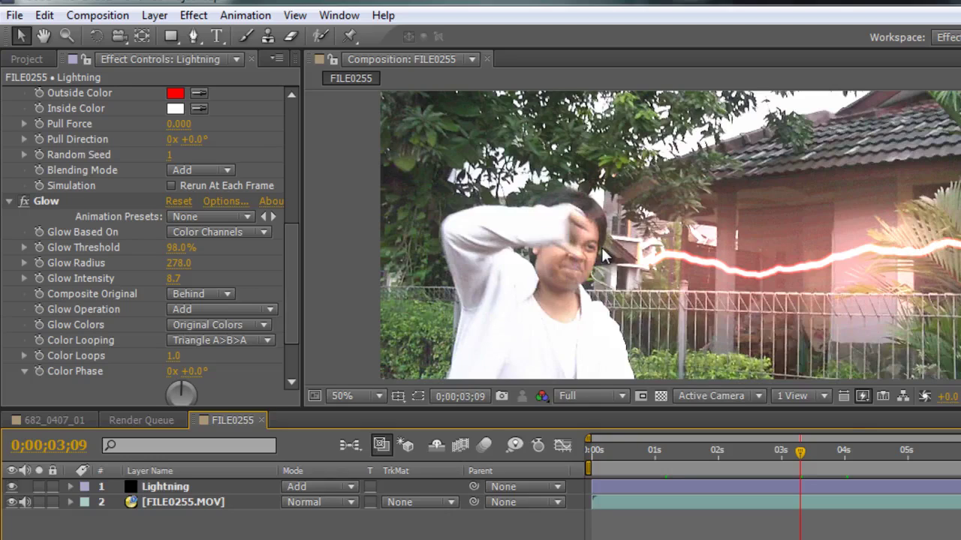
mouse_move(751, 450)
mouse_down()
mouse_move(654, 451)
mouse_move(767, 450)
mouse_up()
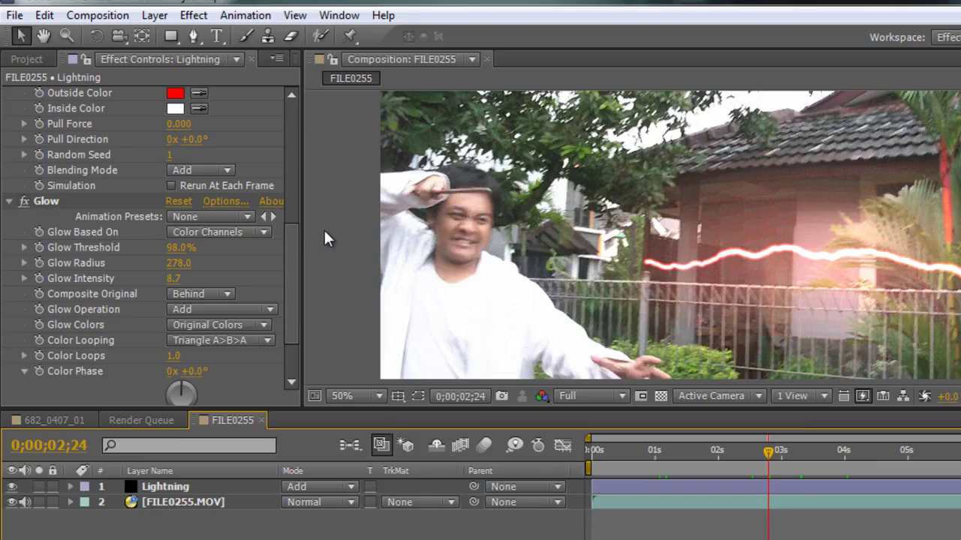
Create a new black 1280 x 720 px solid named Lens Flare above the Lightning layer.
click(166, 21)
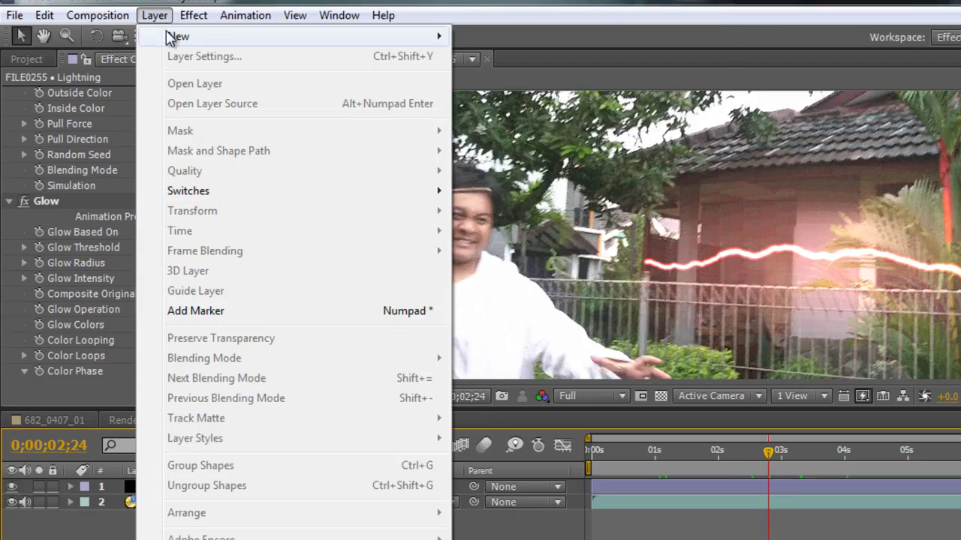
mouse_move(170, 39)
click(494, 56)
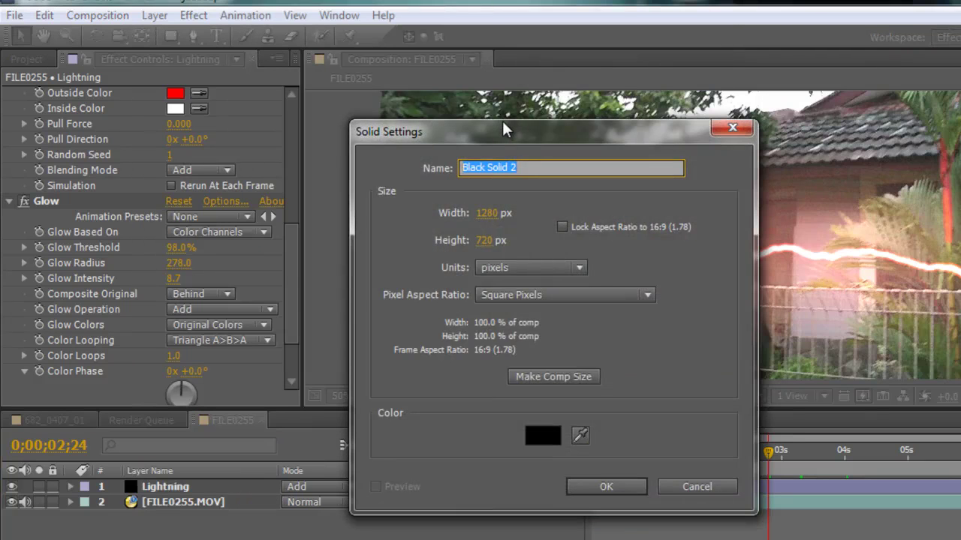
text(Lens Flare)
key(Return)
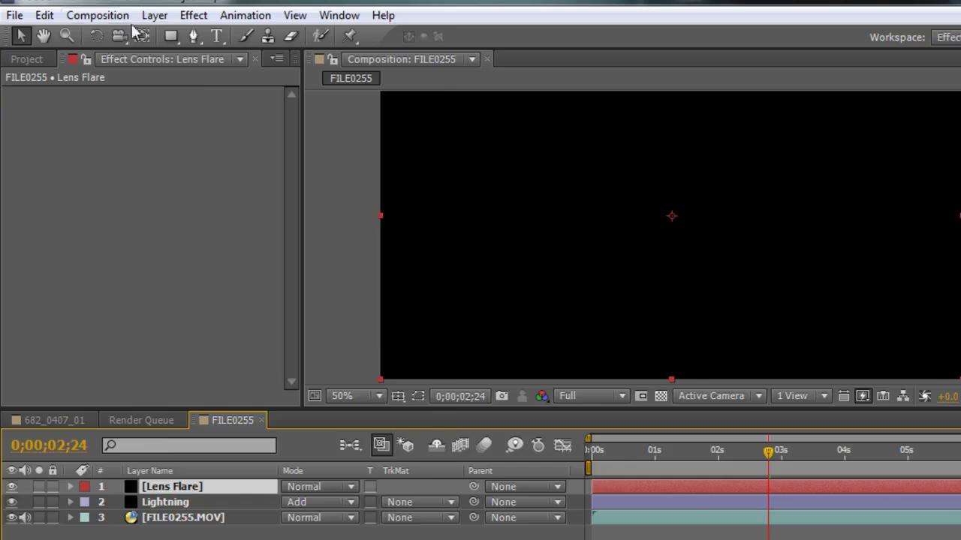
Apply the Lens Flare effect to the new solid and set the layer's blending mode to Add.
click(154, 15)
mouse_move(193, 15)
mouse_move(329, 281)
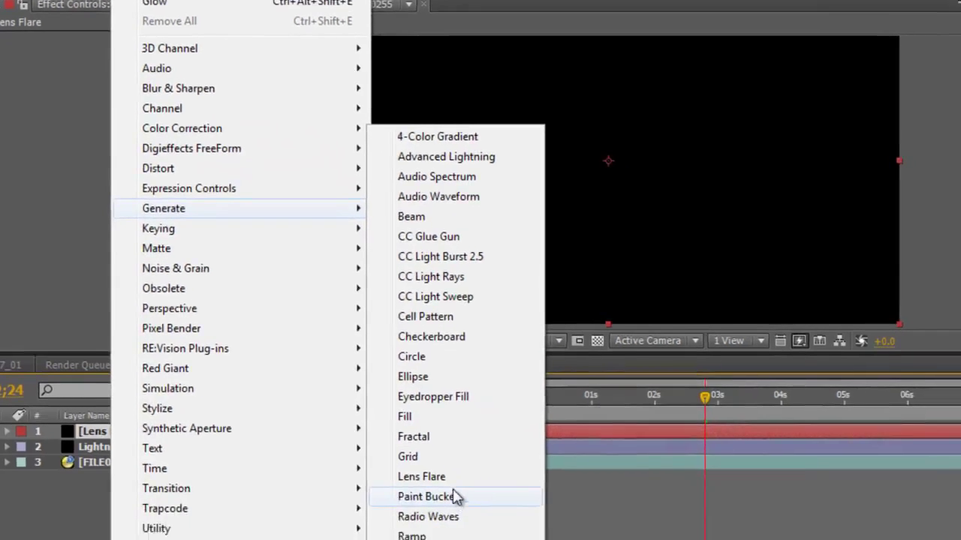
click(485, 531)
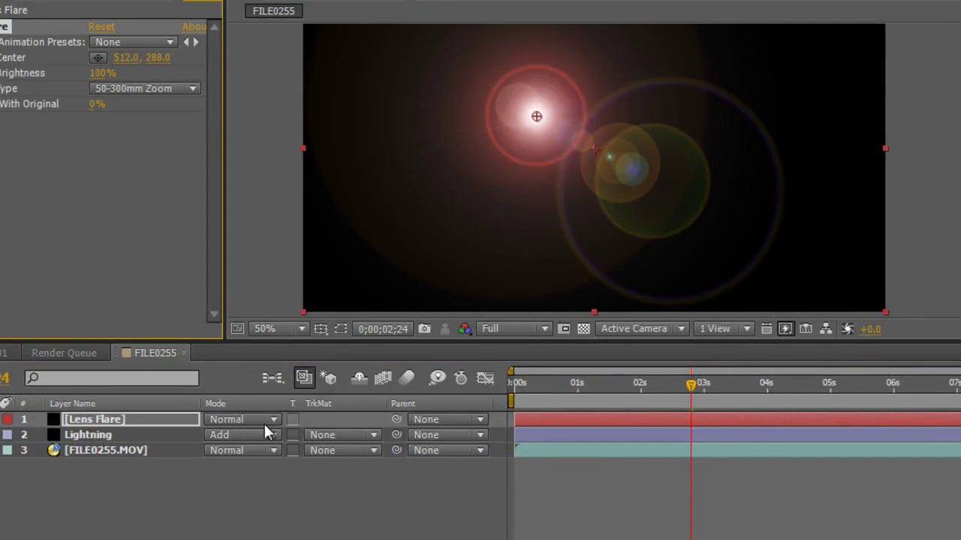
click(264, 424)
click(285, 180)
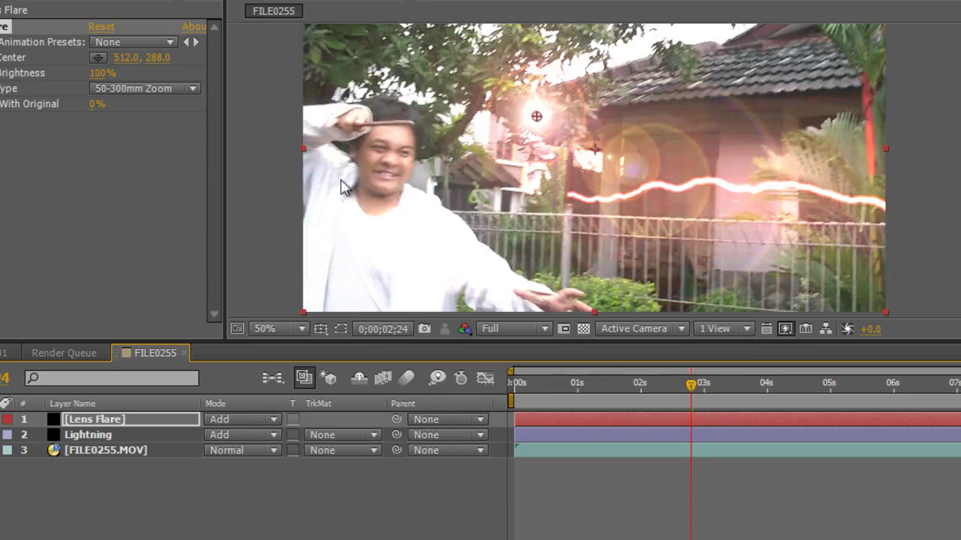
At 0;00;01;12, start keyframing the Lens Flare's Flare Center and move it to 146, 108.
click(567, 383)
drag(564, 382, 603, 382)
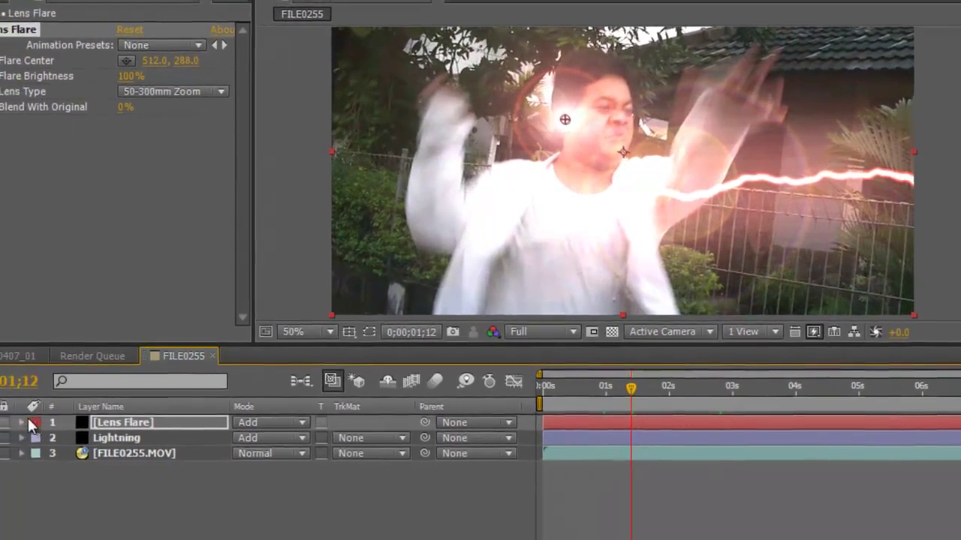
click(0, 420)
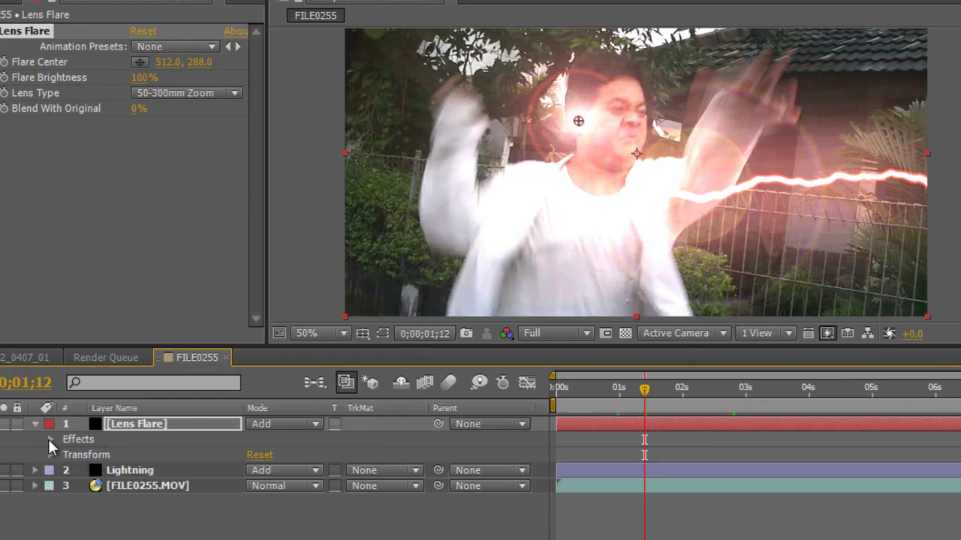
click(49, 439)
click(66, 455)
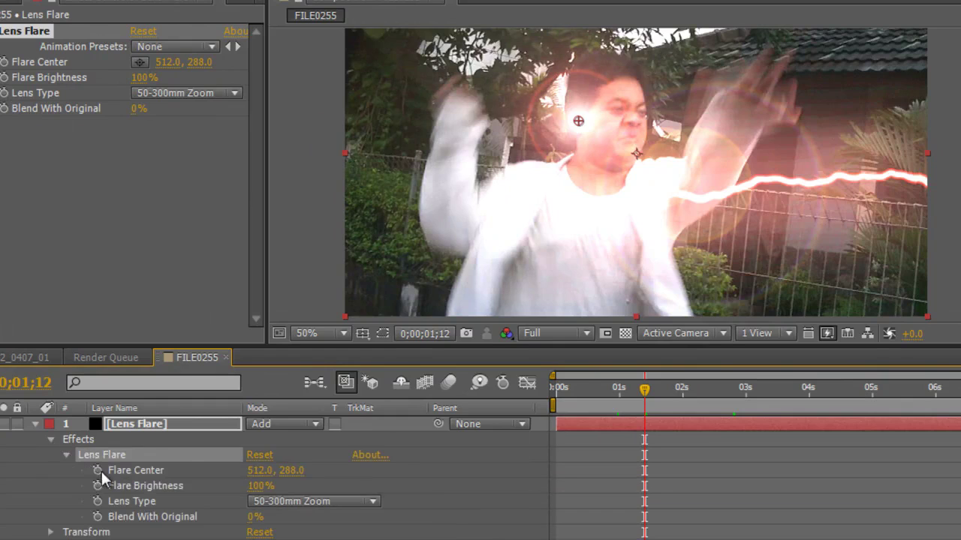
click(97, 470)
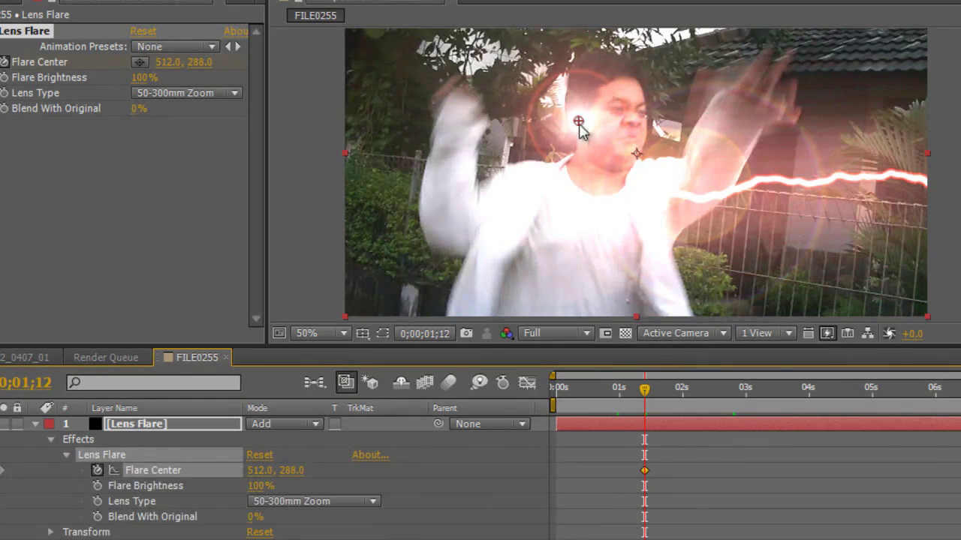
drag(578, 122, 412, 40)
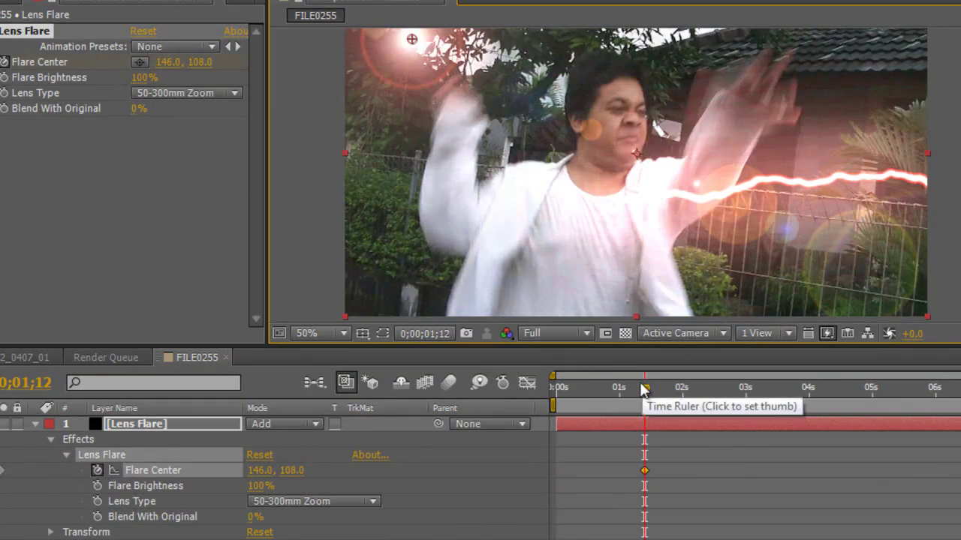
Keyframe the Flare Center every two frames to follow the wand tip, at 614, -40 on 0;00;01;14 and 874, 280 by 0;00;01;18.
drag(641, 388, 648, 388)
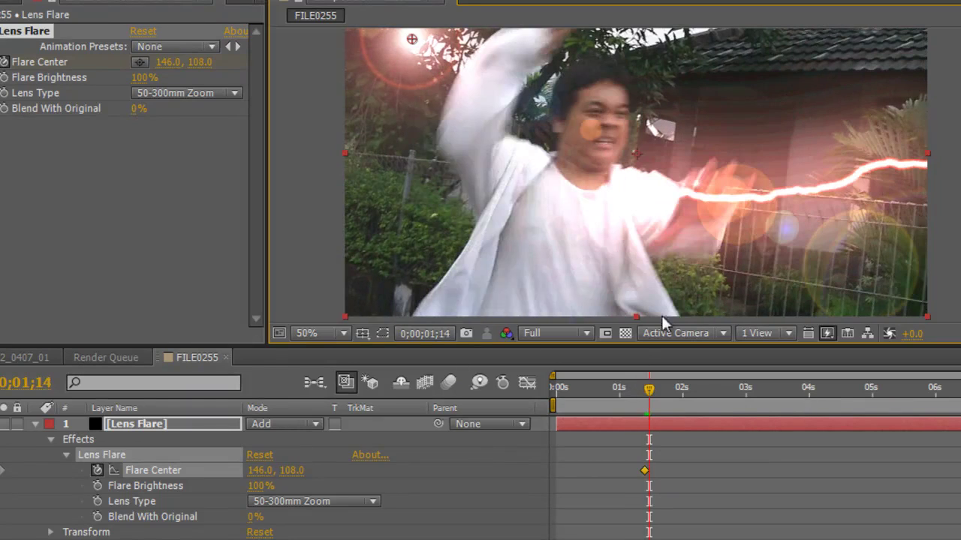
drag(412, 40, 626, 0)
key(Page_Down)
key(Page_Down)
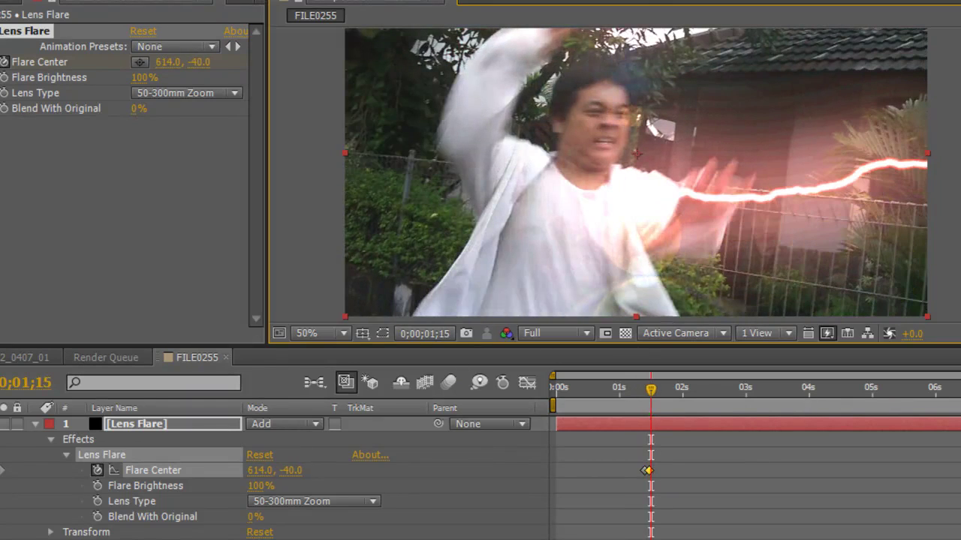
key(comma)
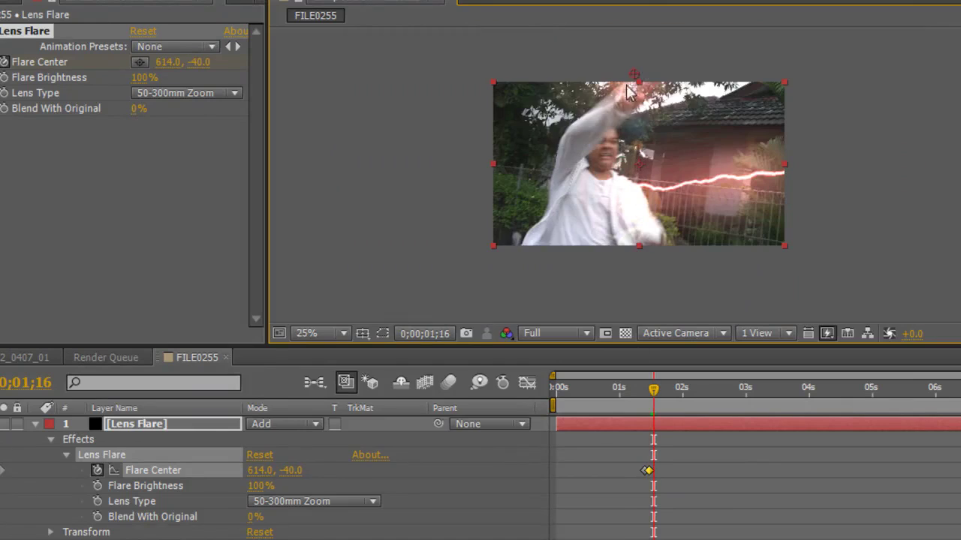
drag(634, 73, 692, 144)
key(Page_Down)
key(Page_Down)
key(period)
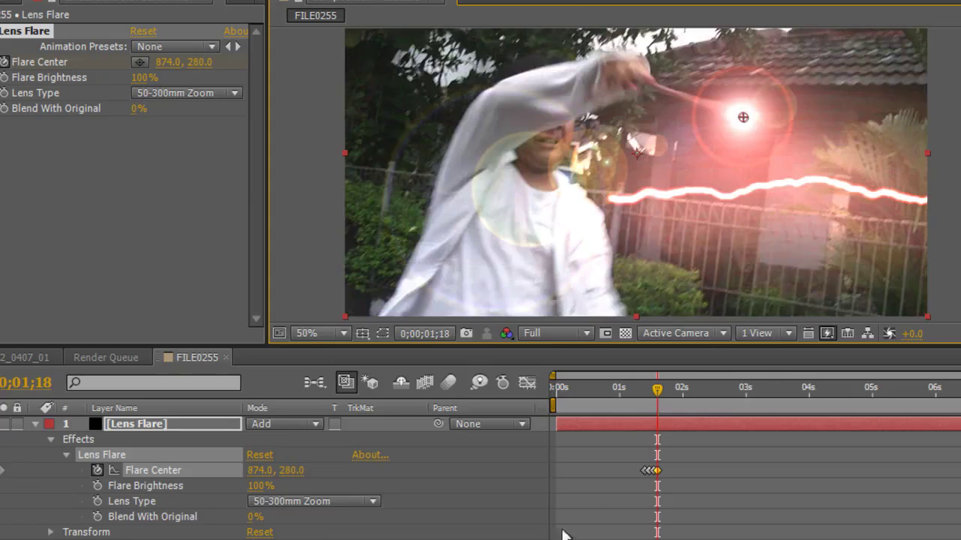
key(F10)
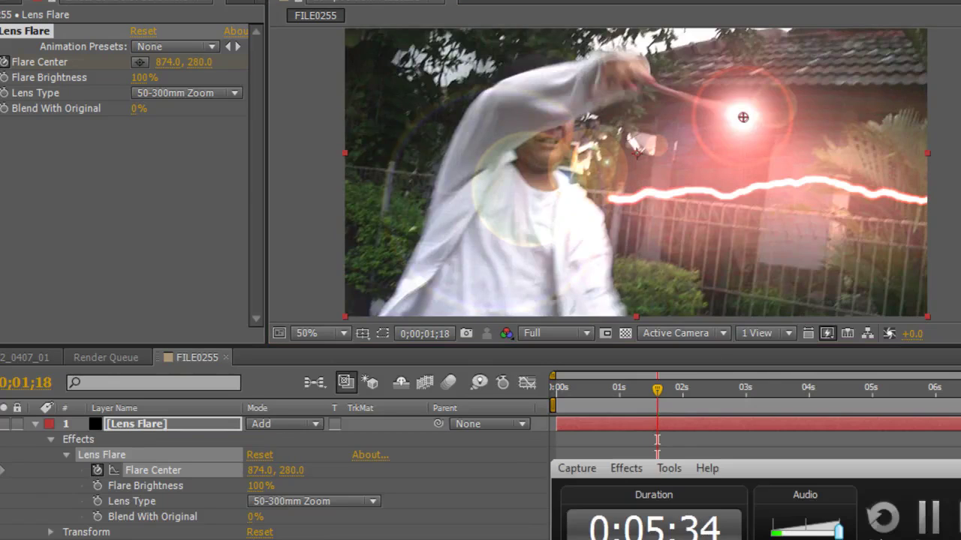
click(931, 531)
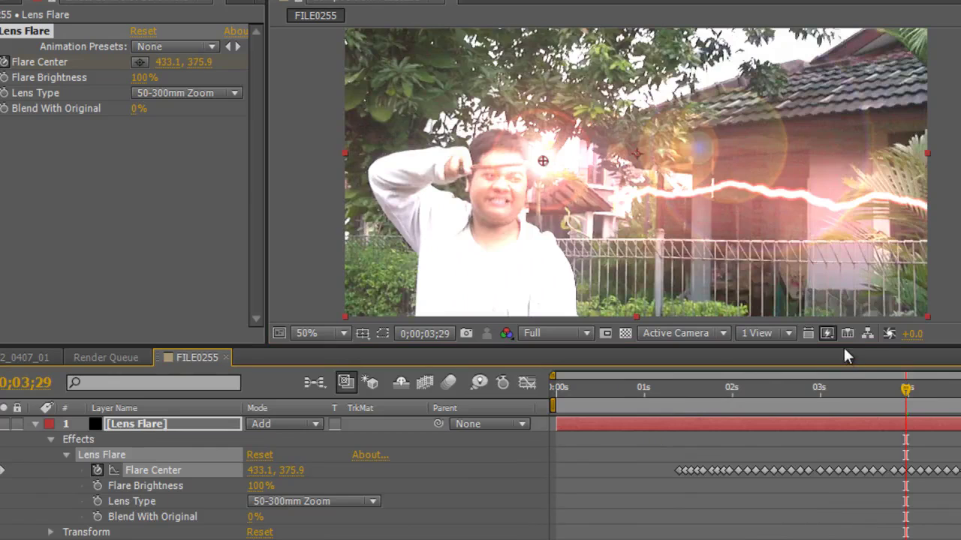
Scrub through the composition to check how the keyframed flare follows the wand tip.
drag(835, 390, 678, 388)
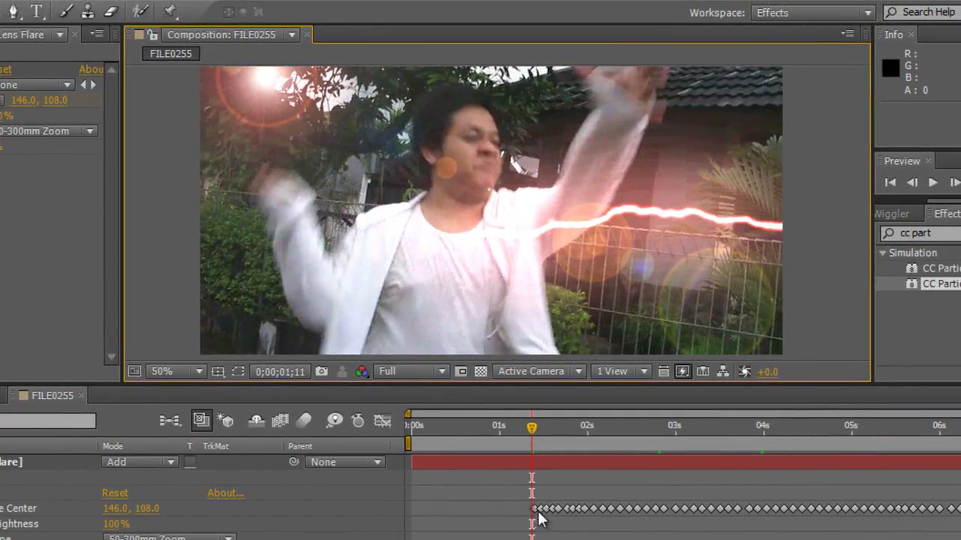
drag(532, 428, 921, 442)
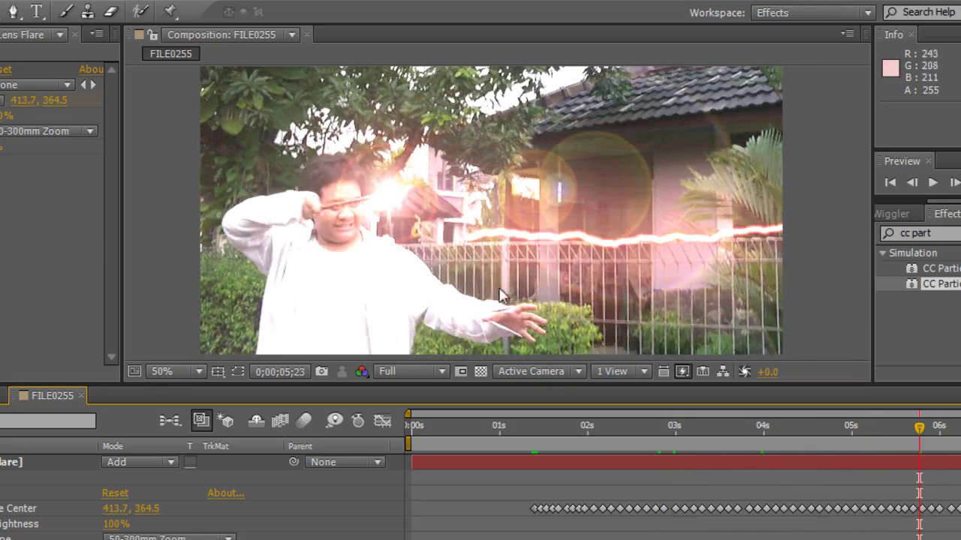
mouse_move(664, 437)
mouse_down()
mouse_move(723, 441)
mouse_move(697, 431)
mouse_move(526, 431)
mouse_move(670, 434)
mouse_up()
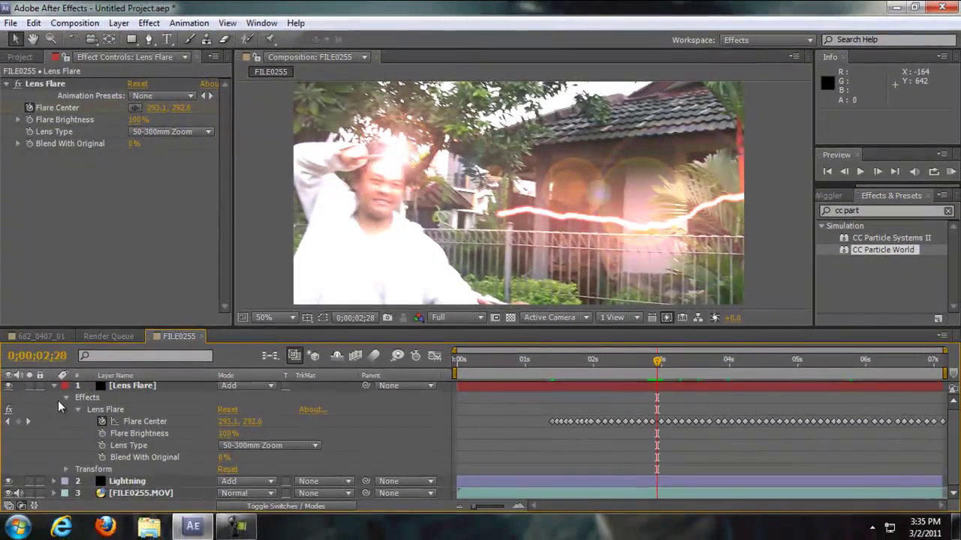
Reveal the Lightning effect's properties on the Lightning layer and move the bolt's Start point to 558, 431.
scroll(57, 400, up, 1)
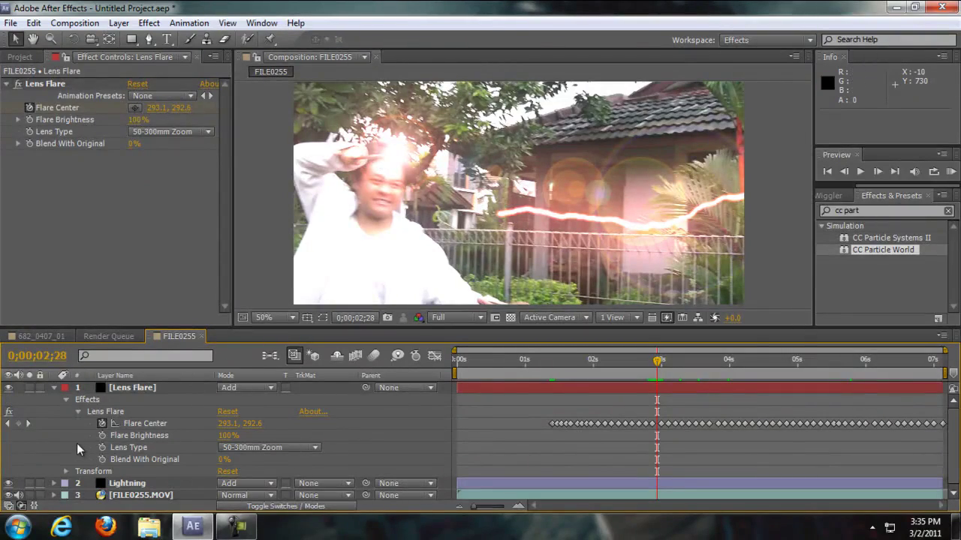
click(54, 483)
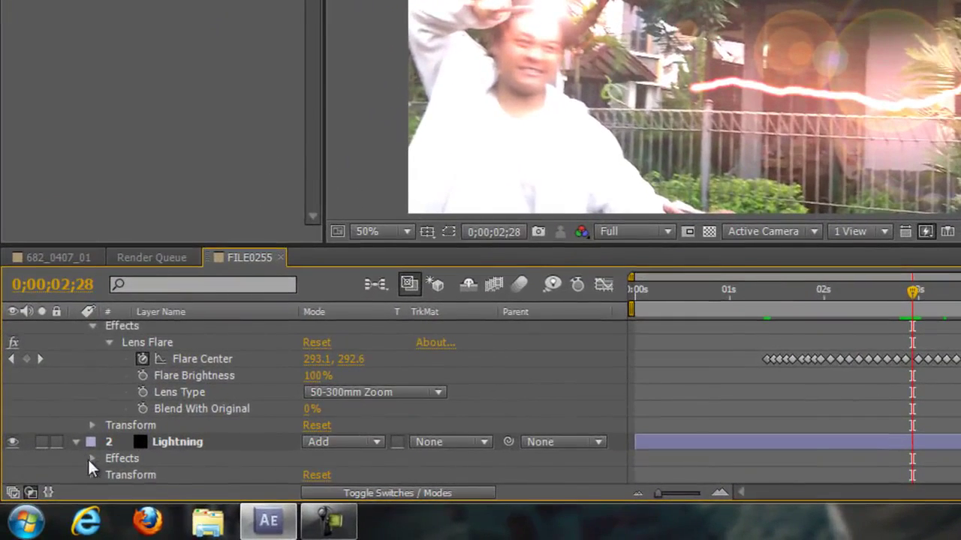
click(87, 462)
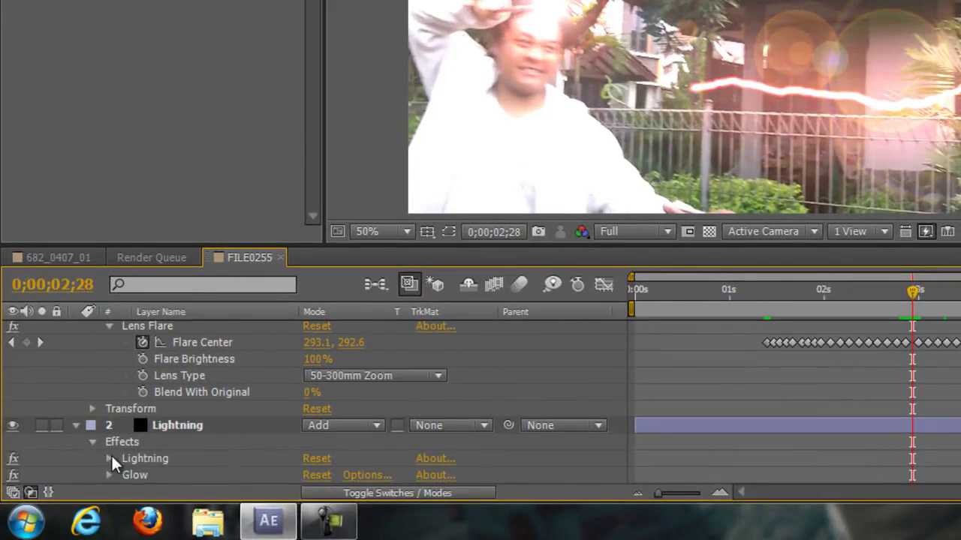
click(111, 460)
scroll(111, 459, down, 3)
scroll(232, 379, up, 1)
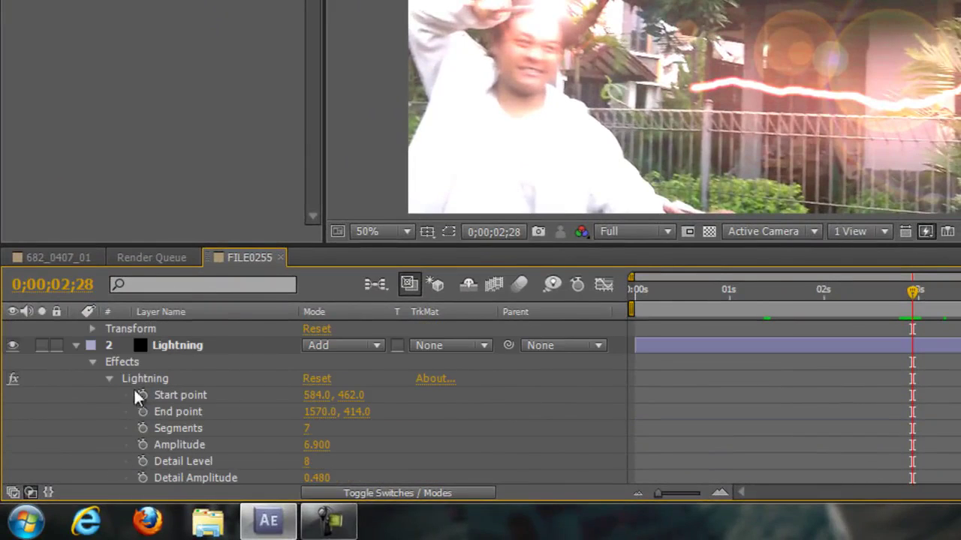
mouse_move(350, 395)
mouse_down()
mouse_move(388, 396)
mouse_move(363, 397)
mouse_up()
drag(684, 78, 556, 18)
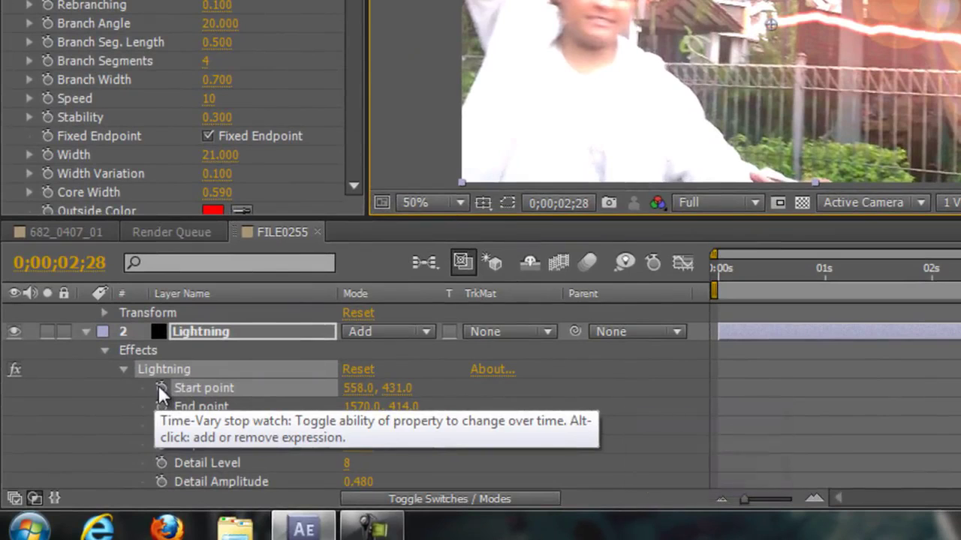
Link the Lightning effect's Start point to the Lens Flare layer's Flare Center with an expression and preview the result.
alt+click(160, 387)
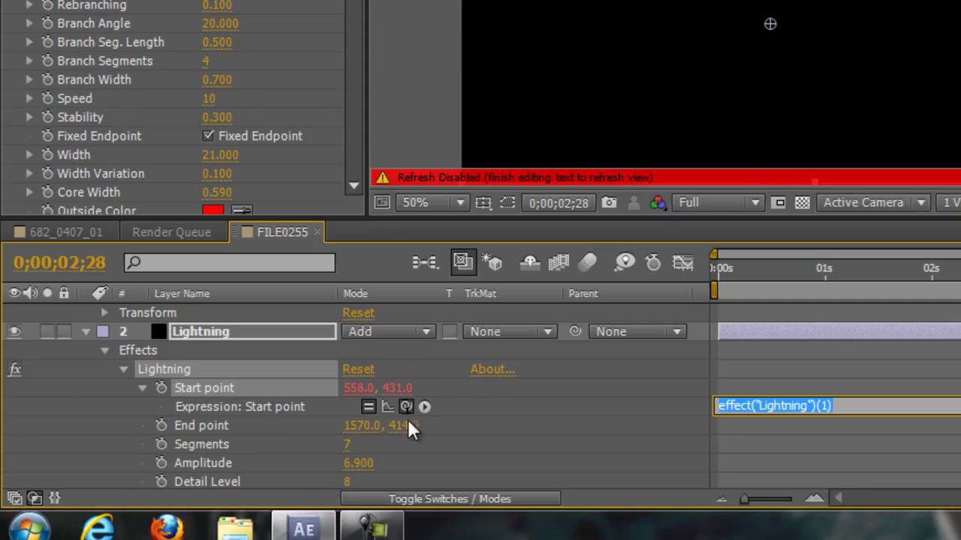
drag(407, 406, 222, 365)
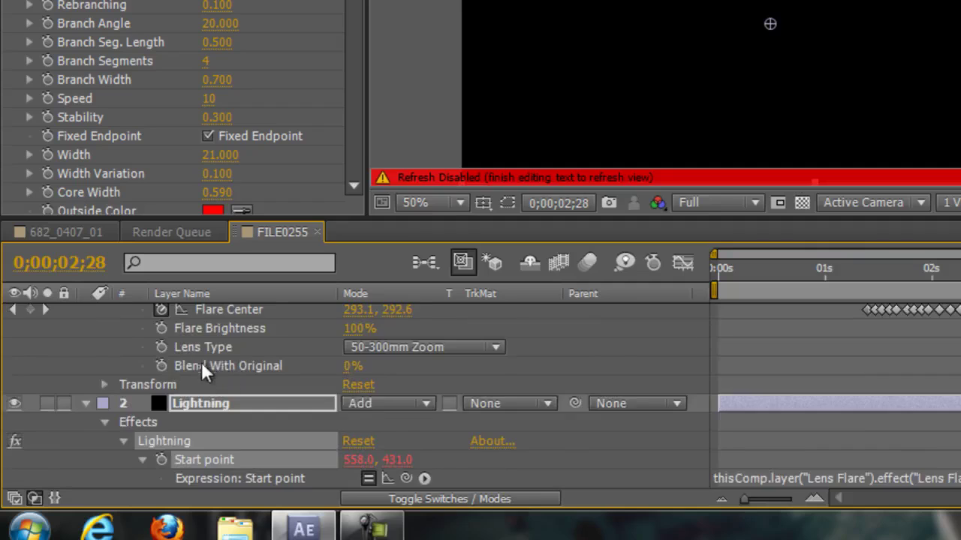
click(204, 376)
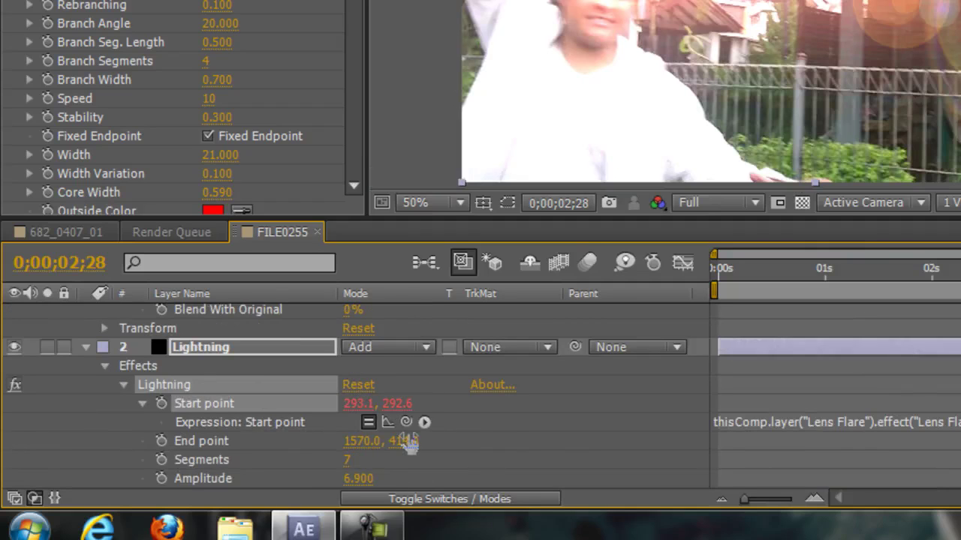
scroll(330, 364, up, 3)
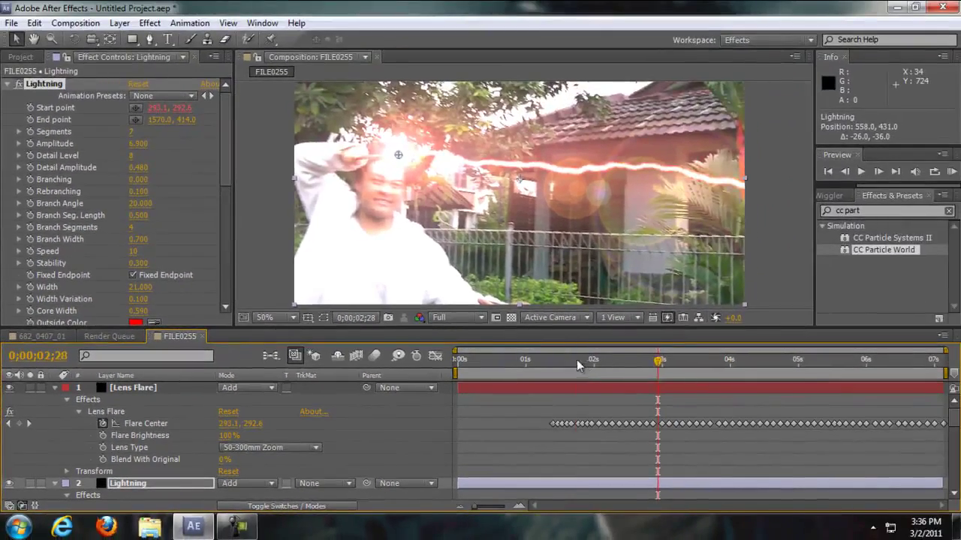
click(862, 282)
key(space)
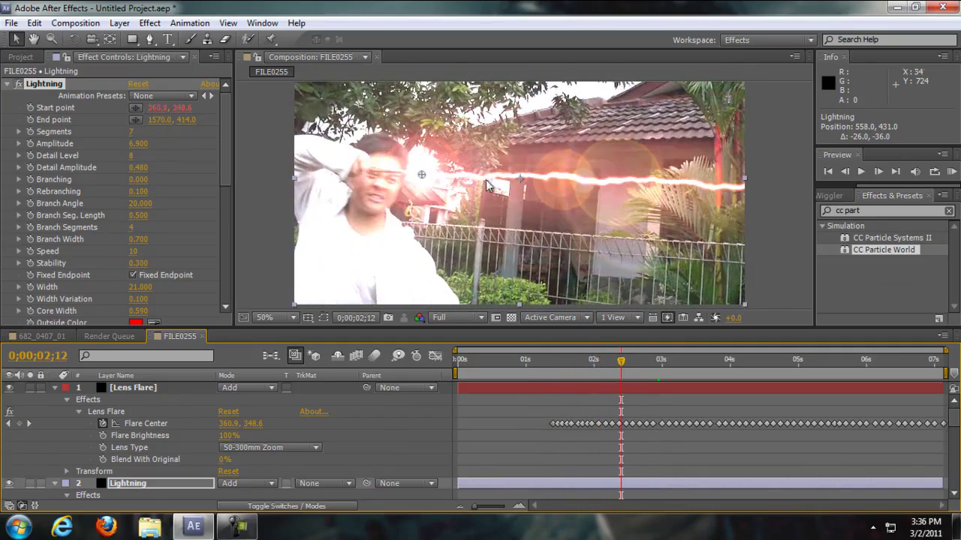
Keyframe the Lens Flare layer's Opacity at 0% on 0;00;01;12 and 100% on 0;00;01;23.
drag(650, 360, 846, 371)
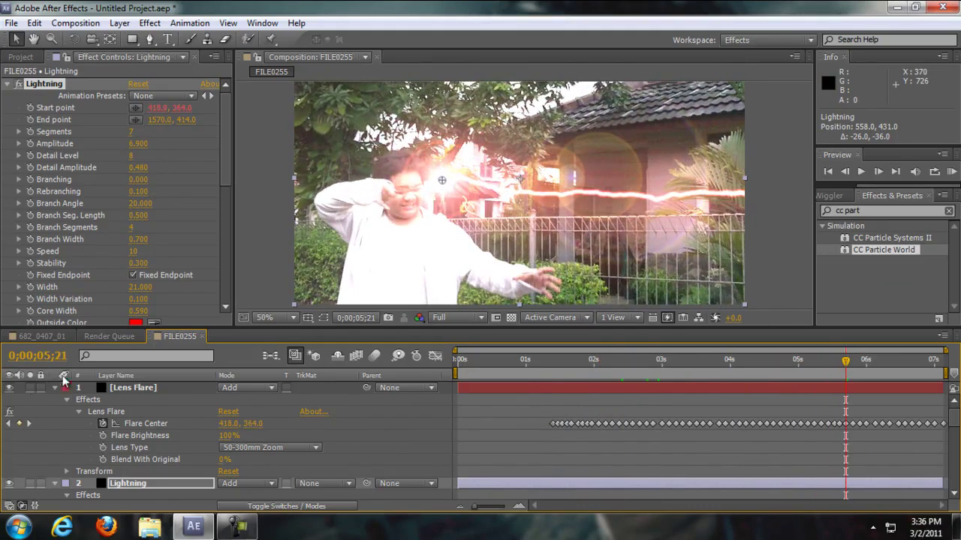
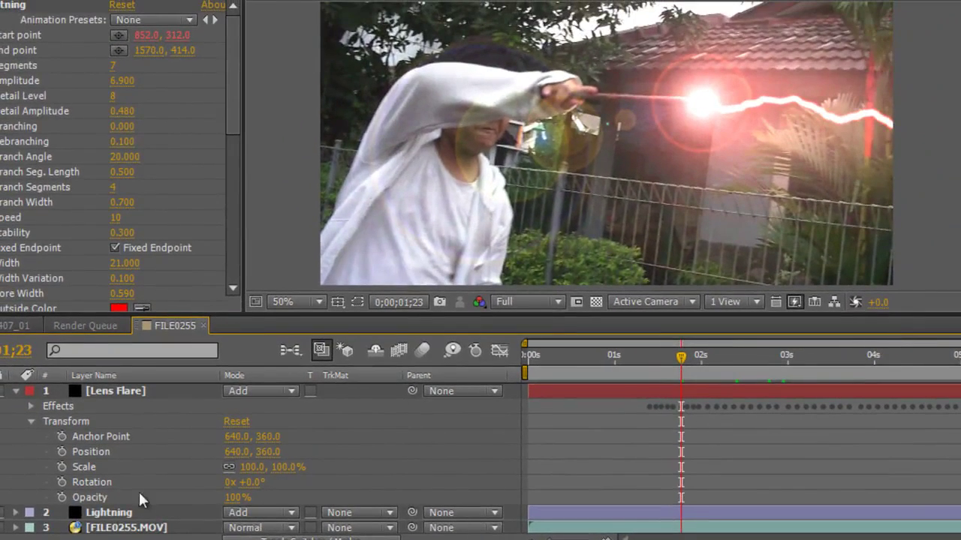
click(63, 498)
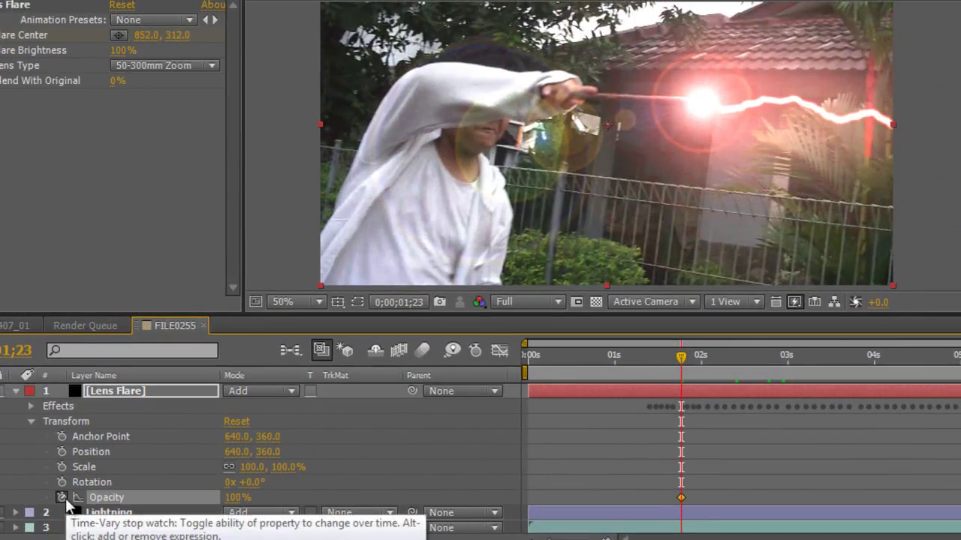
drag(680, 358, 652, 360)
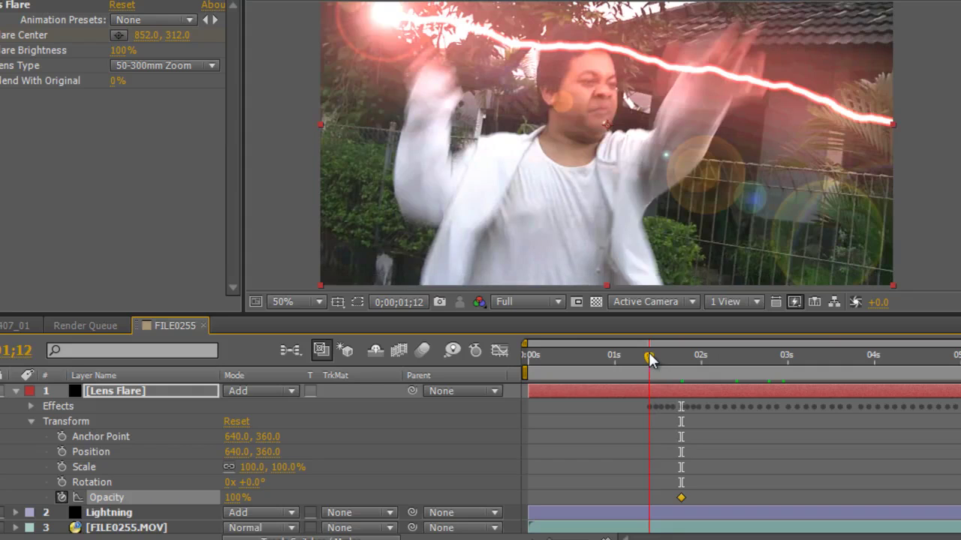
click(238, 497)
text(0)
key(Return)
Keyframe the Lightning layer's Opacity at 0% on 0;00;01;14 and 100% on 0;00;01;22 to fade in the bolt.
click(679, 357)
click(15, 512)
scroll(21, 520, down, 3)
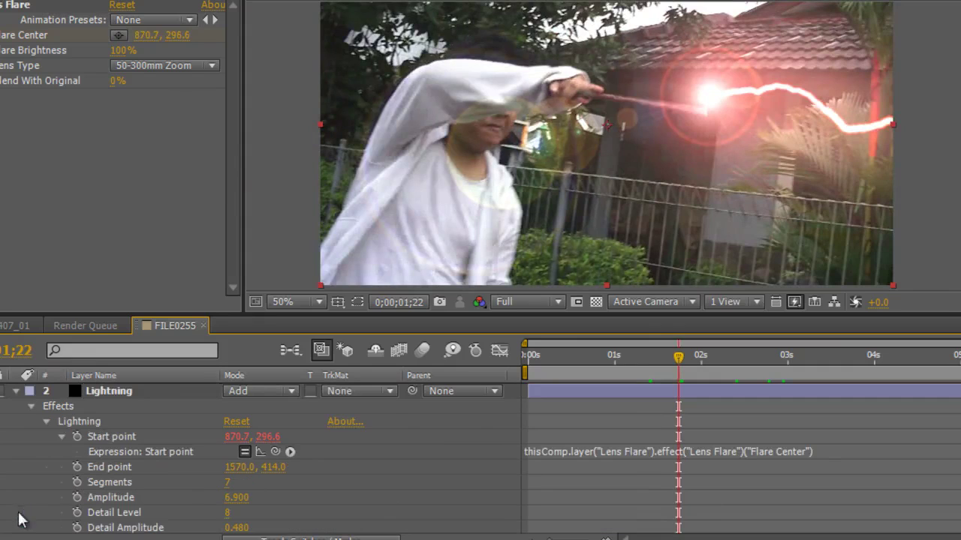
click(45, 421)
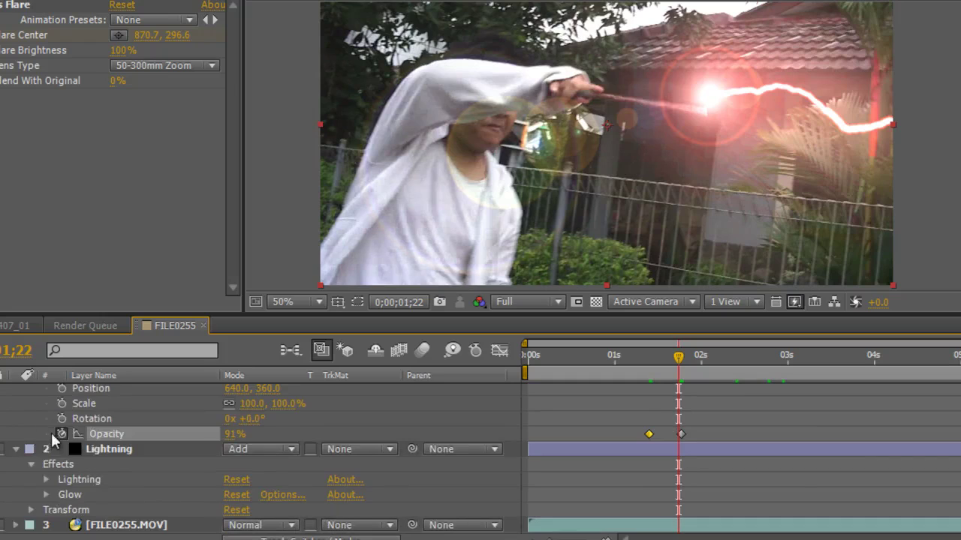
click(31, 509)
click(89, 525)
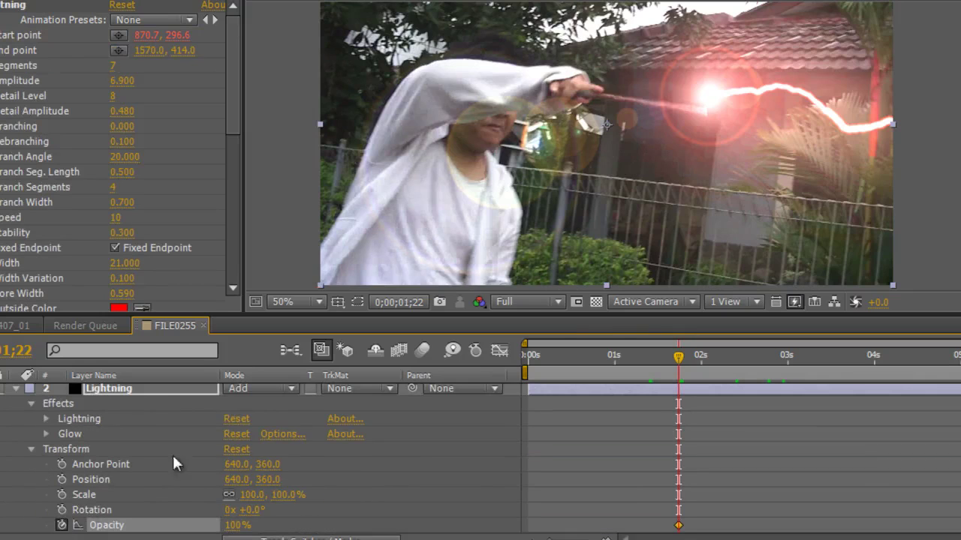
drag(678, 356, 653, 369)
drag(237, 525, 148, 484)
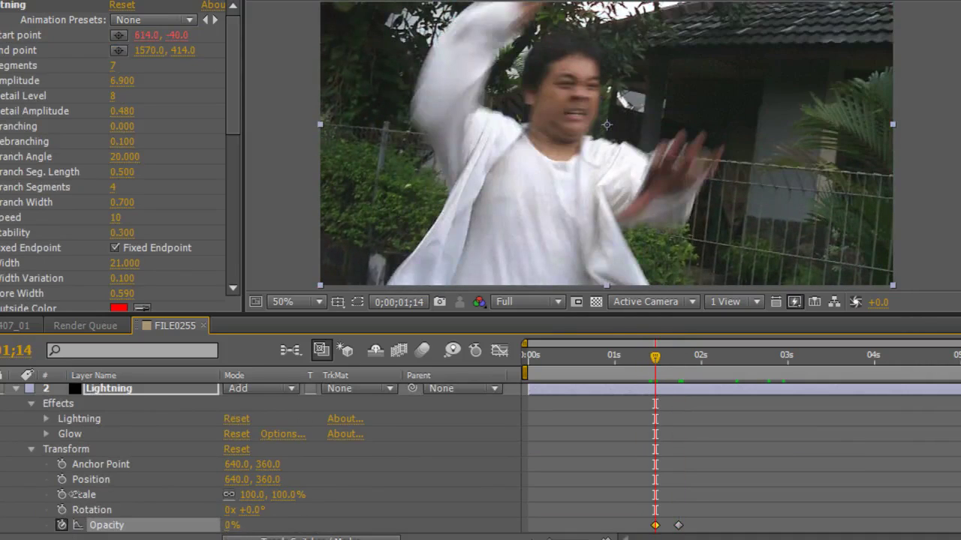
drag(660, 368, 694, 373)
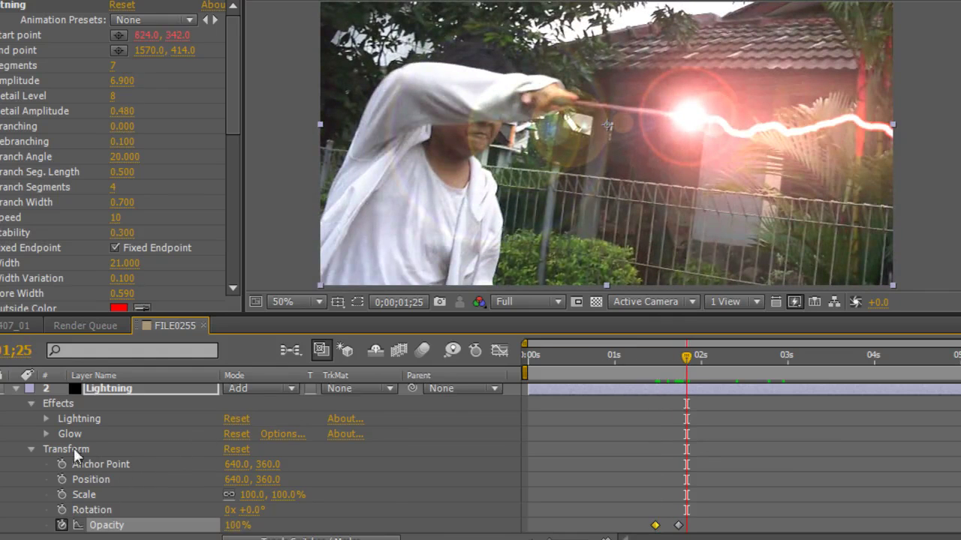
Collapse the Lens Flare layer, reveal the Lightning effect's properties and move its End point to 1574, 409 outside the frame.
click(33, 449)
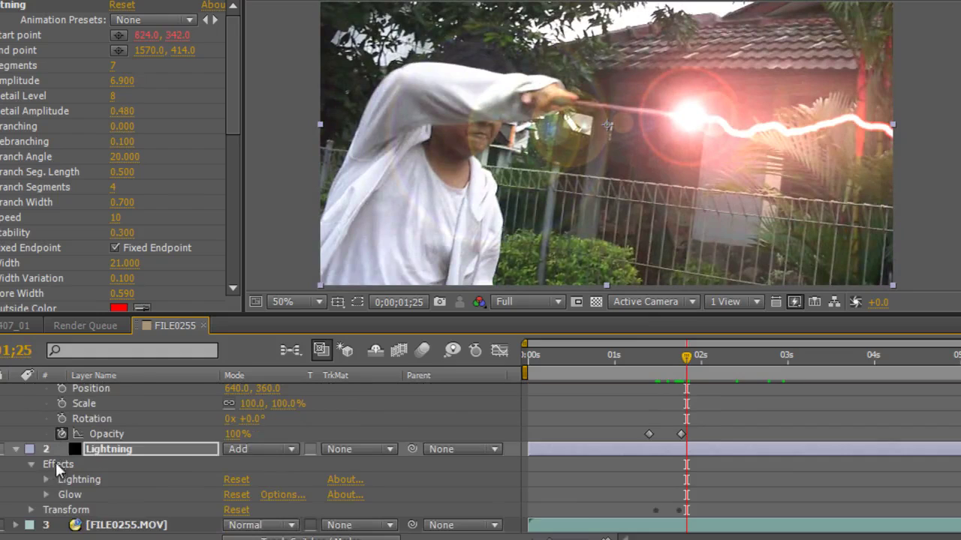
scroll(38, 420, up, 2)
click(18, 392)
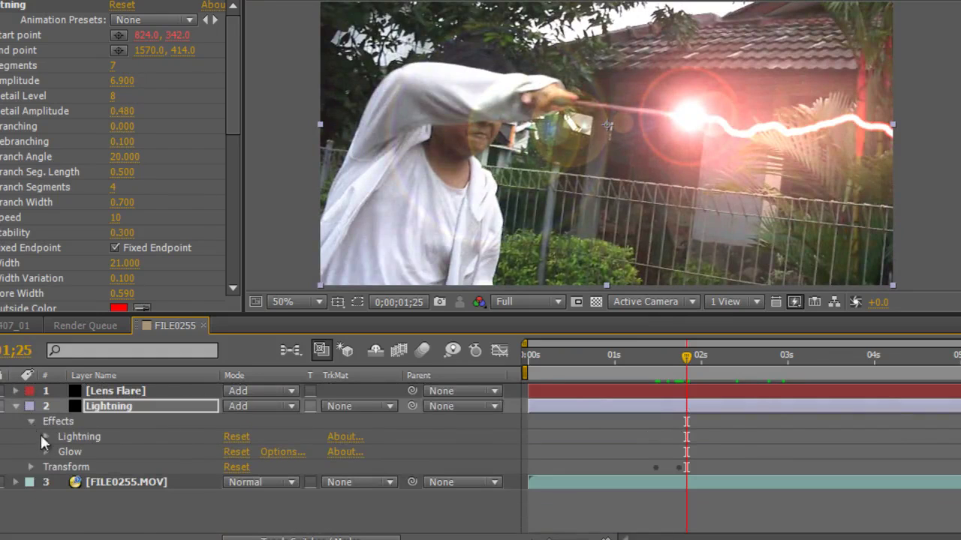
click(33, 435)
alt+click(77, 438)
drag(270, 449, 365, 435)
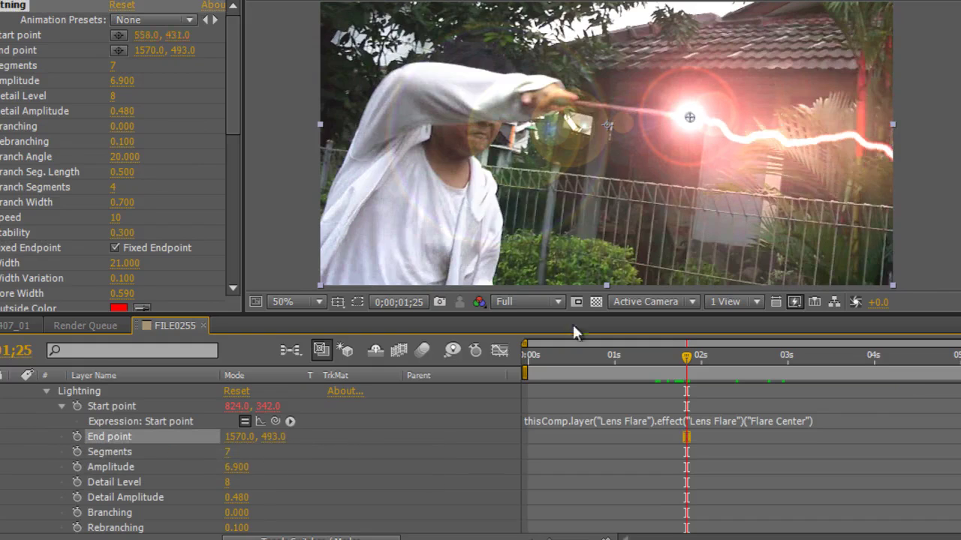
scroll(732, 165, down, 2)
drag(729, 172, 731, 154)
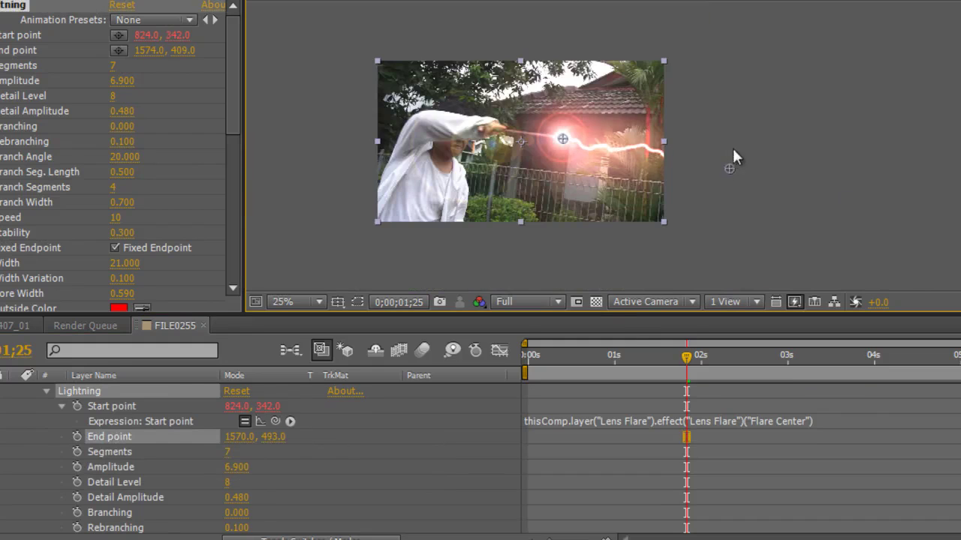
Keyframe the bolt's End point just beyond the frame's left edge at 0;00;01;13 and at 206, 165 on 0;00;01;15.
drag(600, 354, 652, 355)
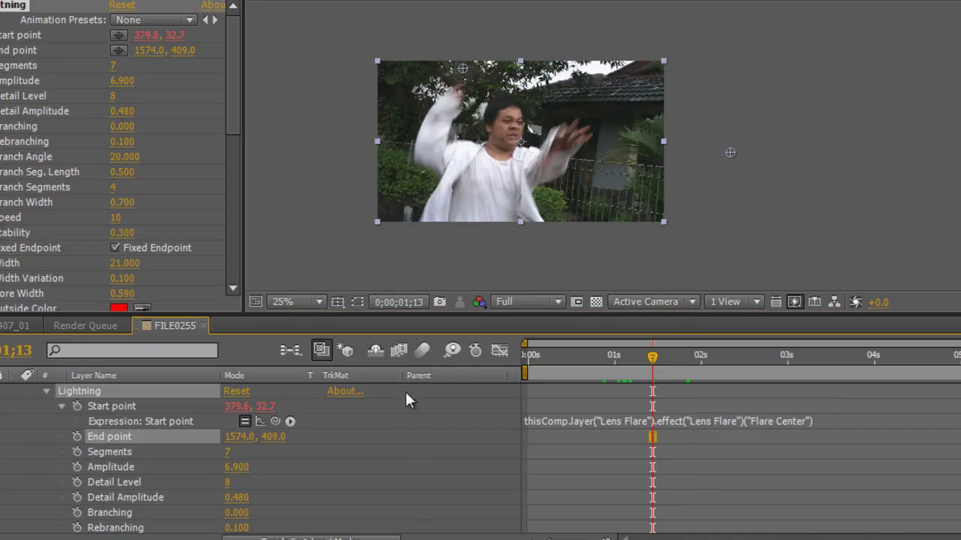
click(77, 438)
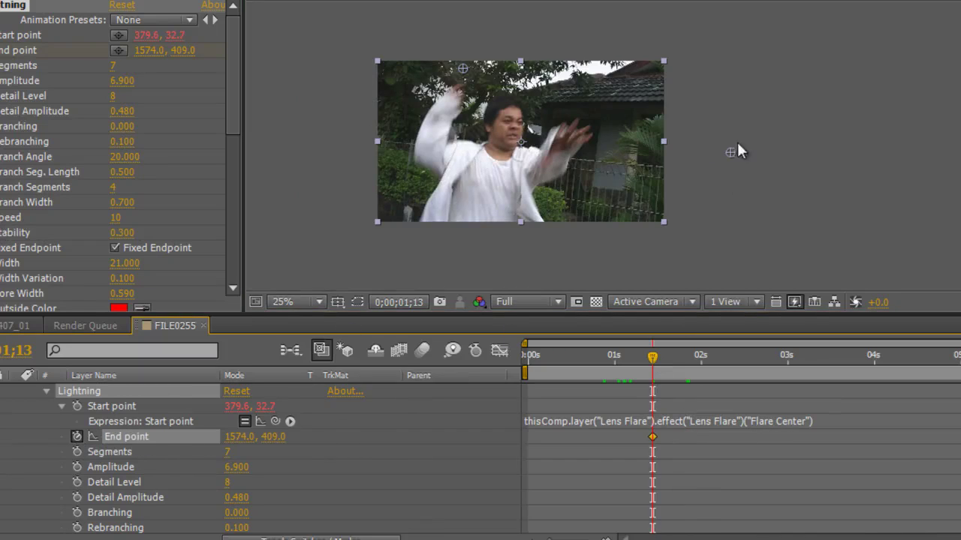
drag(729, 154, 355, 113)
drag(651, 349, 657, 352)
drag(357, 115, 424, 96)
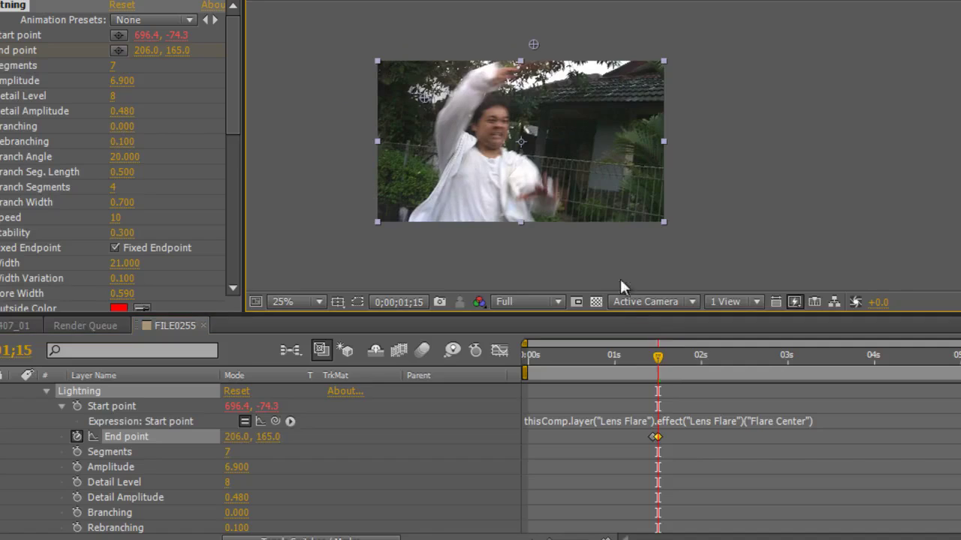
Add End point keyframes at 0;00;01;18 and 0;00;01;22 that swing the bolt rightward with the wand, ending at 1686, 385 on 0;00;02;02.
drag(661, 355, 666, 356)
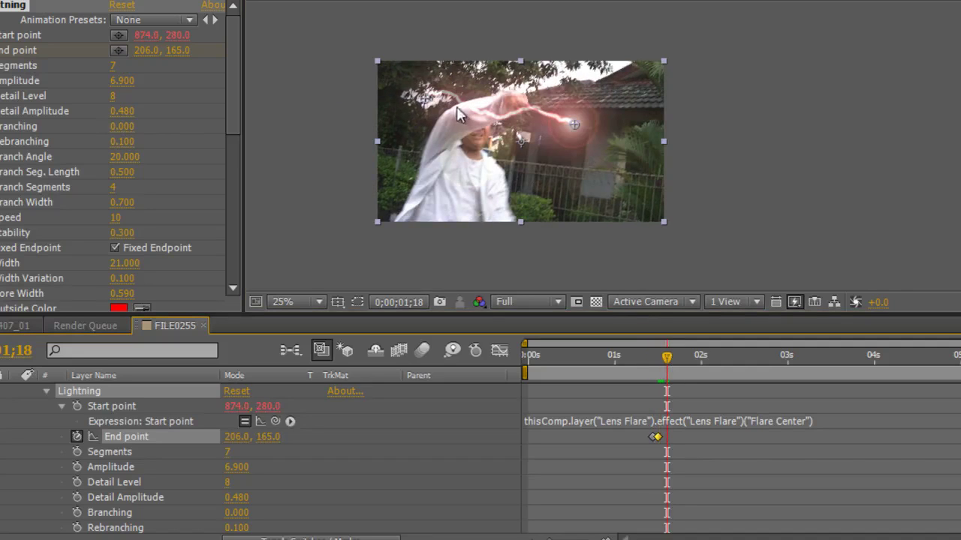
drag(427, 93, 545, 63)
click(669, 356)
click(678, 357)
drag(544, 64, 678, 145)
drag(680, 356, 706, 355)
drag(684, 147, 745, 148)
click(692, 373)
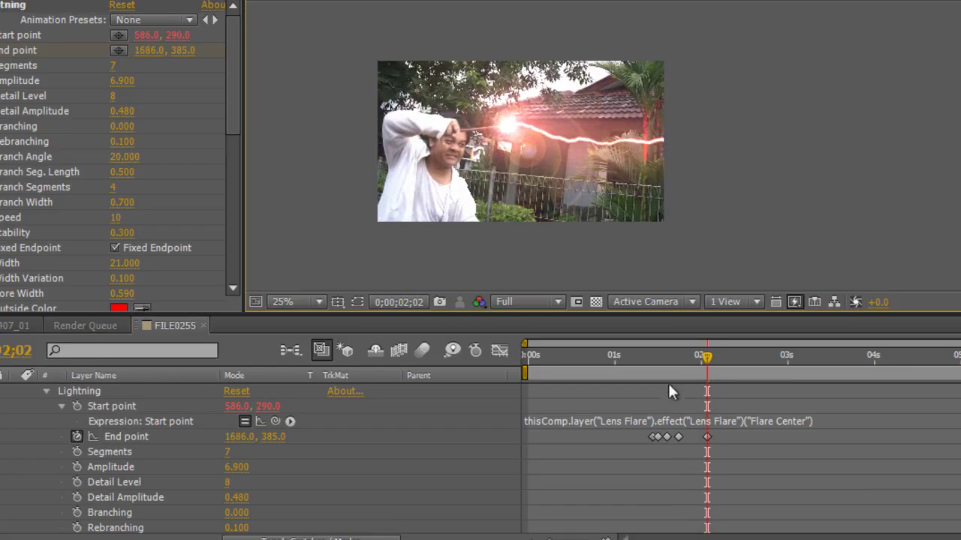
Preview how the bolt follows the swinging wand from about 0;00;01;10 and collapse the Lightning layer.
drag(654, 357, 701, 356)
key(space)
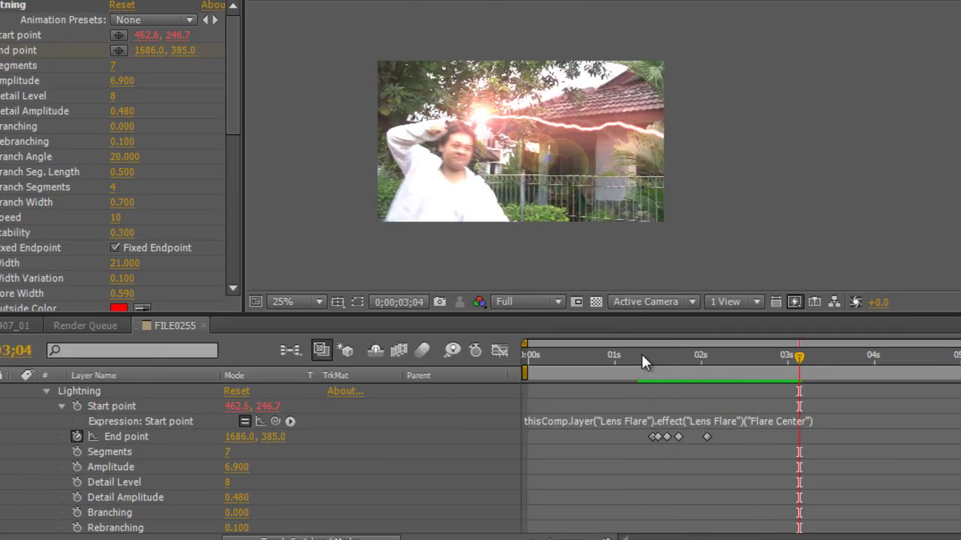
mouse_move(641, 352)
mouse_down()
mouse_move(705, 372)
mouse_move(712, 360)
mouse_up()
key(period)
drag(620, 218, 751, 192)
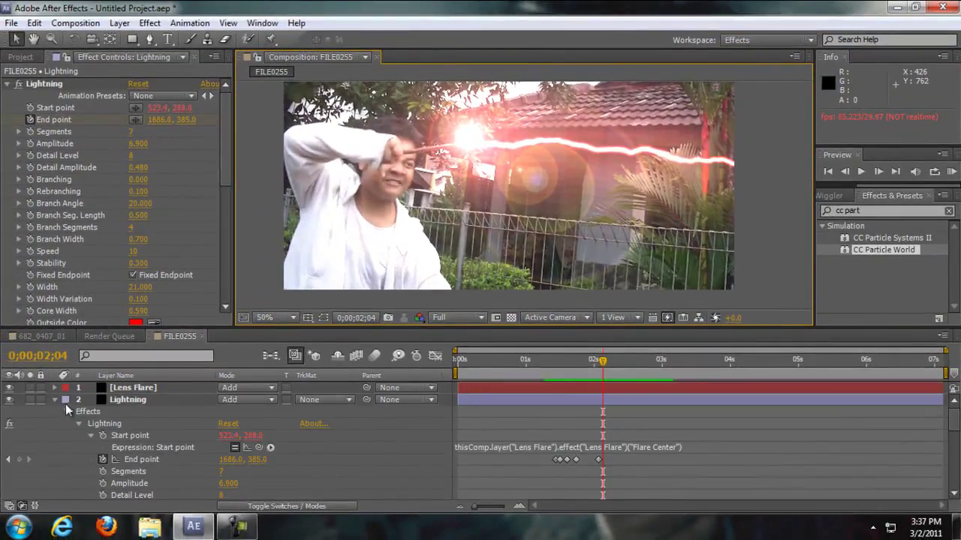
click(52, 399)
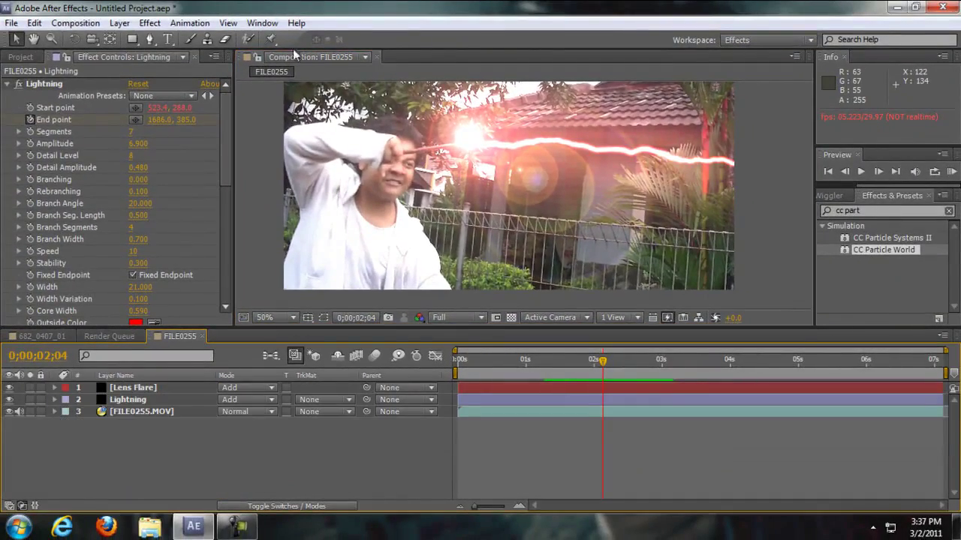
Create a 1280 × 720 px solid in a light red sampled from the footage's glow and set its blending mode to Add.
click(119, 22)
mouse_move(135, 37)
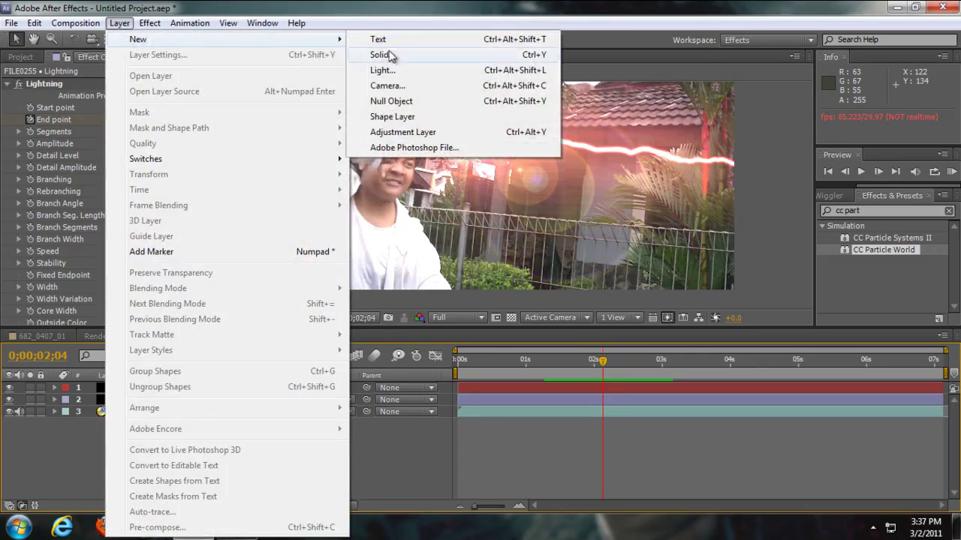
click(392, 57)
click(449, 347)
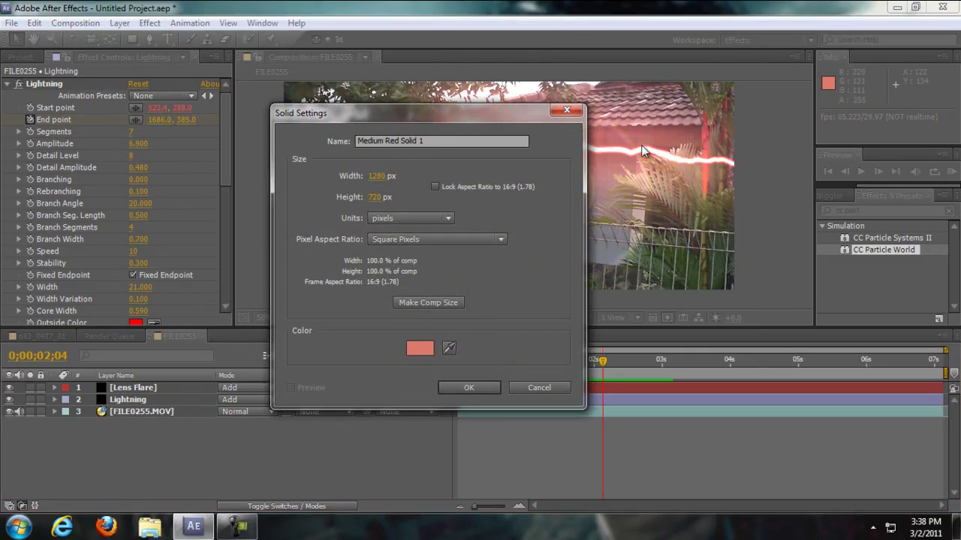
click(458, 386)
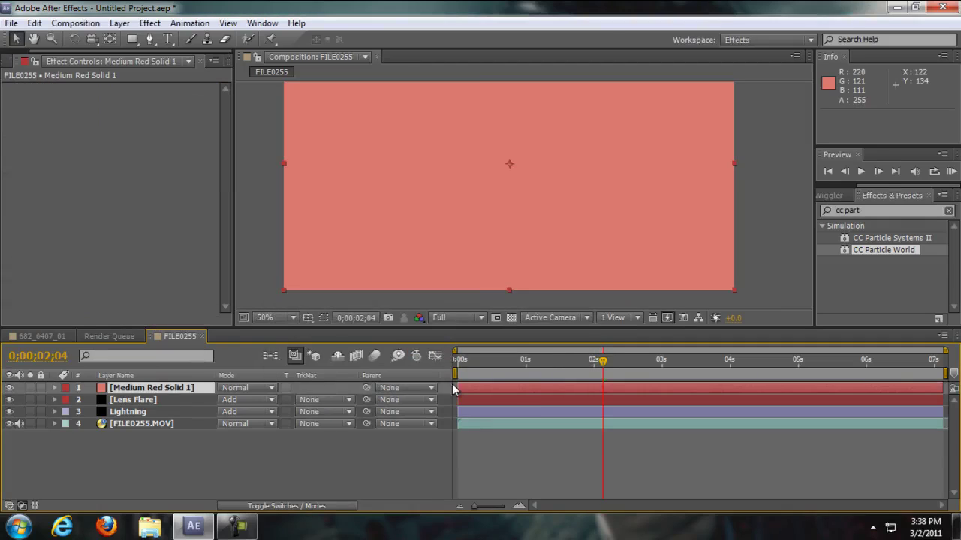
click(262, 388)
click(259, 206)
Draw a circular mask with the Ellipse Tool on the red solid, just below the lens flare.
click(135, 38)
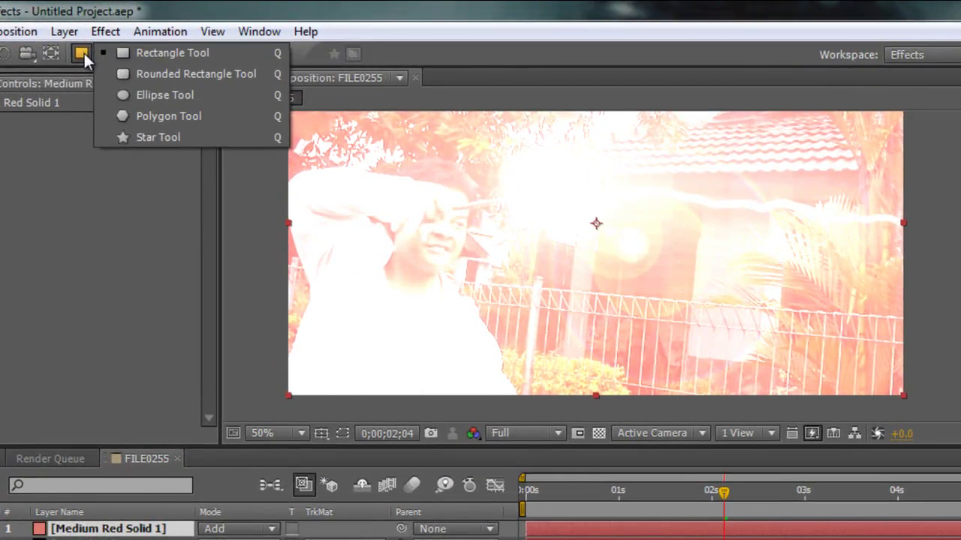
click(70, 132)
click(84, 51)
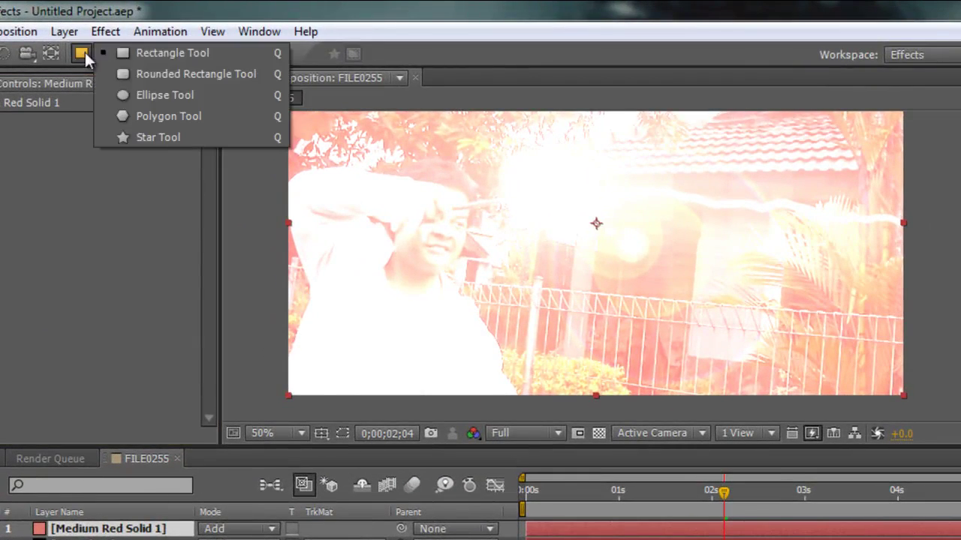
click(141, 96)
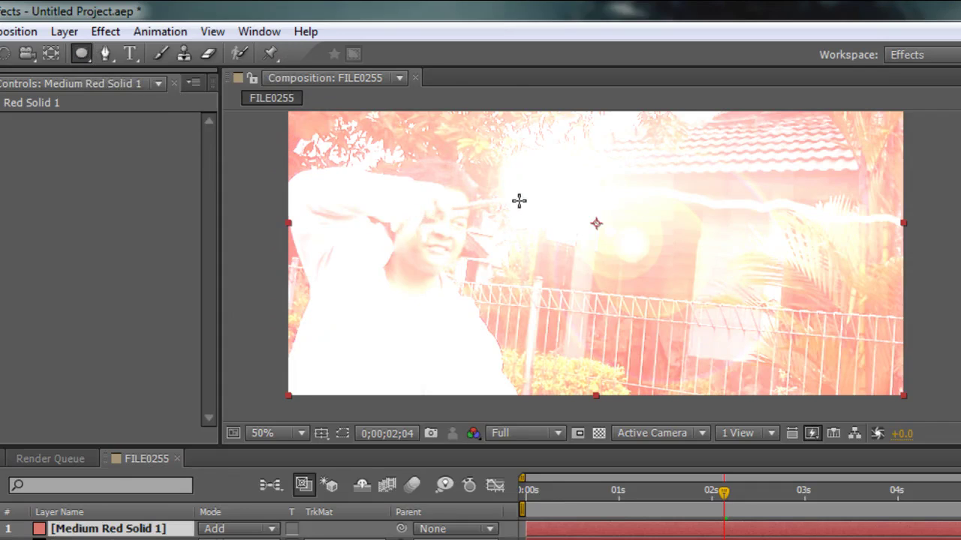
drag(511, 196, 643, 328)
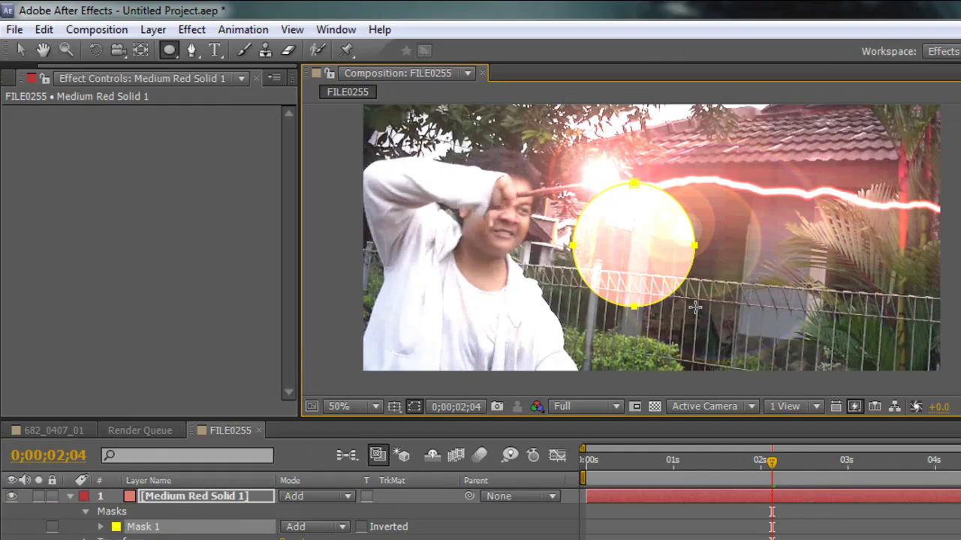
Enlarge the mask into a big circle with free transform and center it over the flare at the wand's tip.
click(20, 50)
double_click(670, 304)
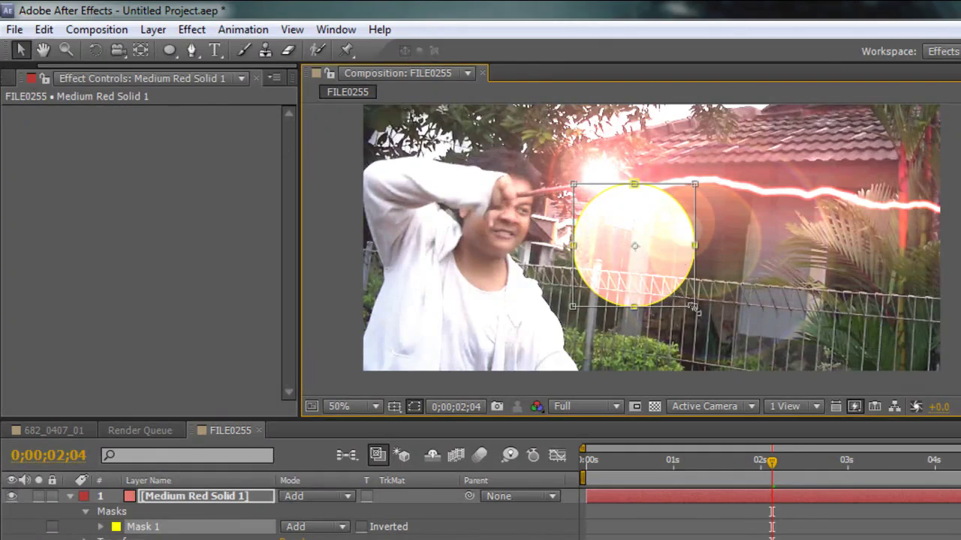
drag(695, 308, 652, 261)
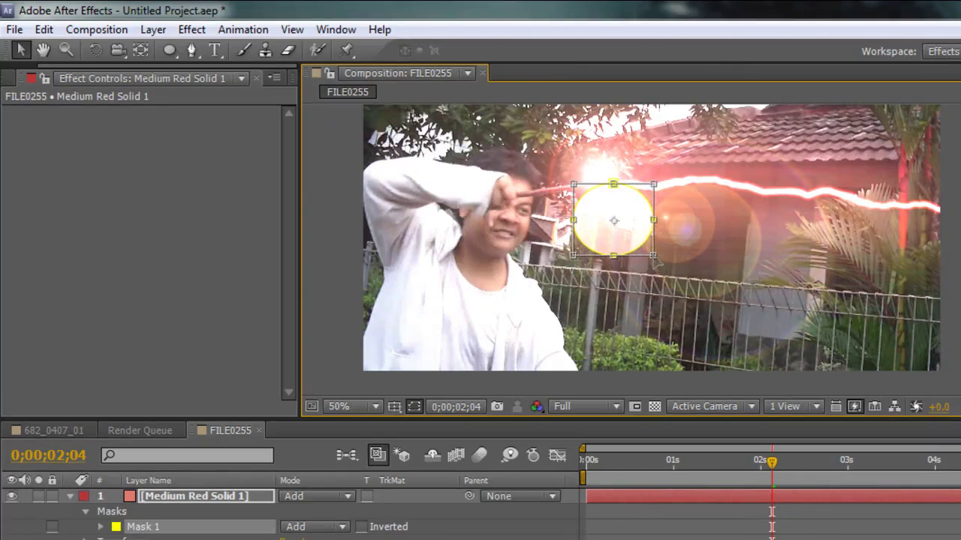
key(Return)
double_click(638, 243)
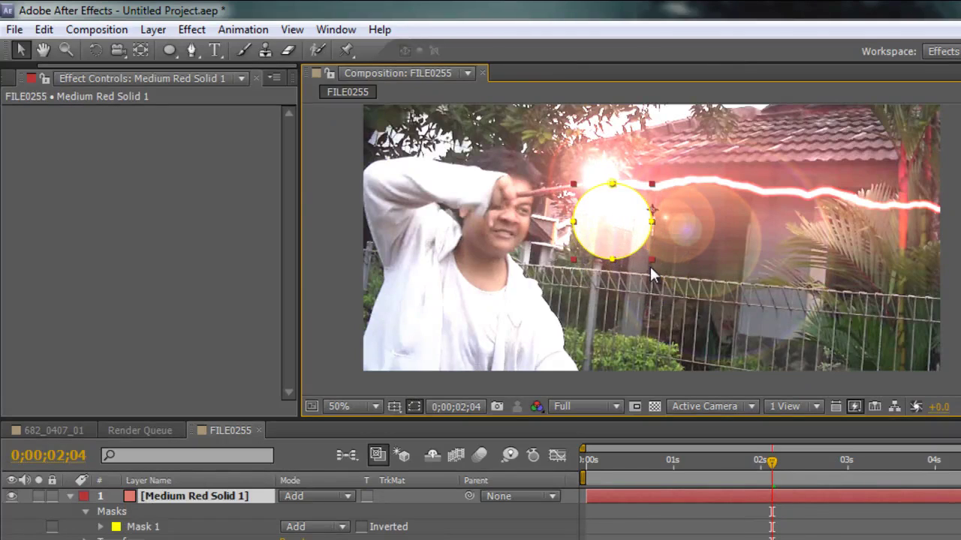
drag(652, 259, 629, 268)
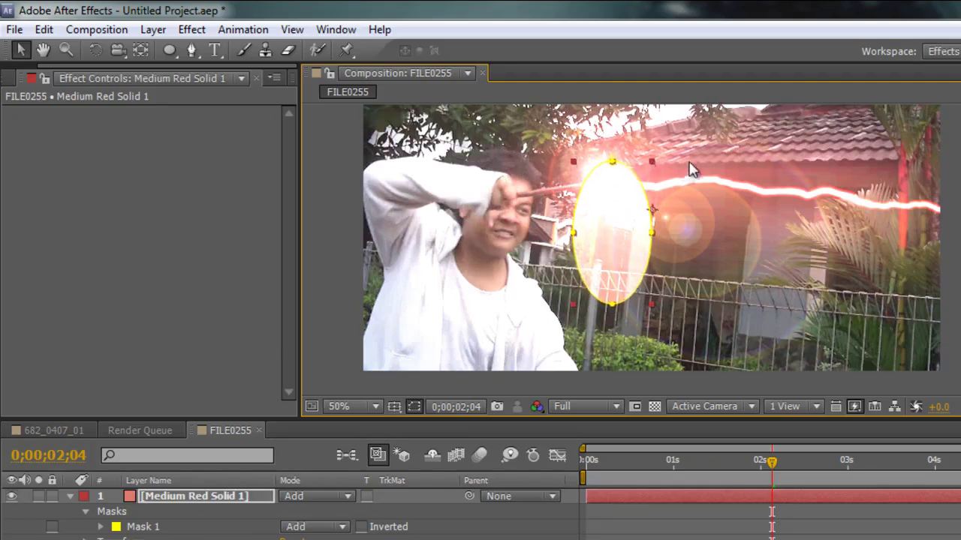
drag(572, 180, 412, 128)
drag(511, 288, 583, 257)
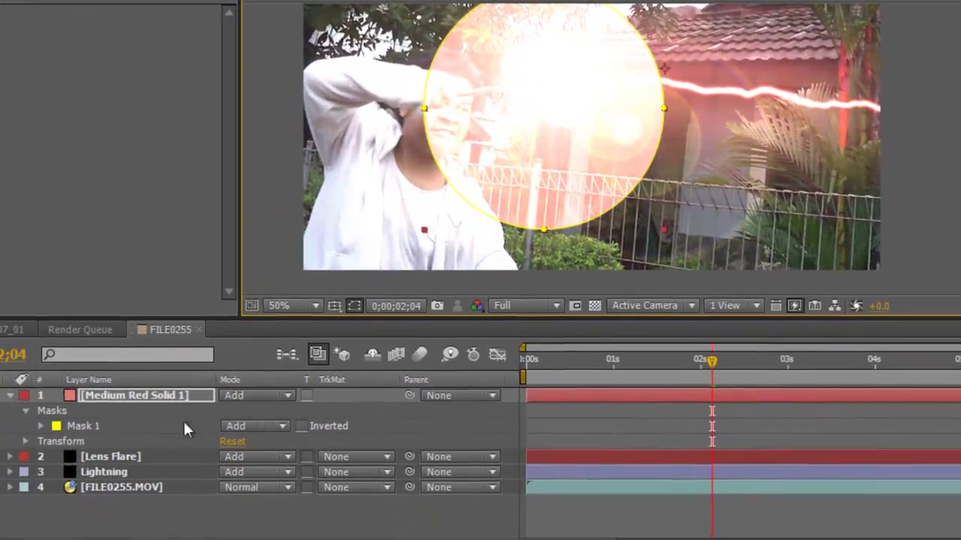
Set Mask 1's feather to 126 pixels and its opacity to 70% on the red solid.
click(79, 494)
drag(262, 456, 379, 451)
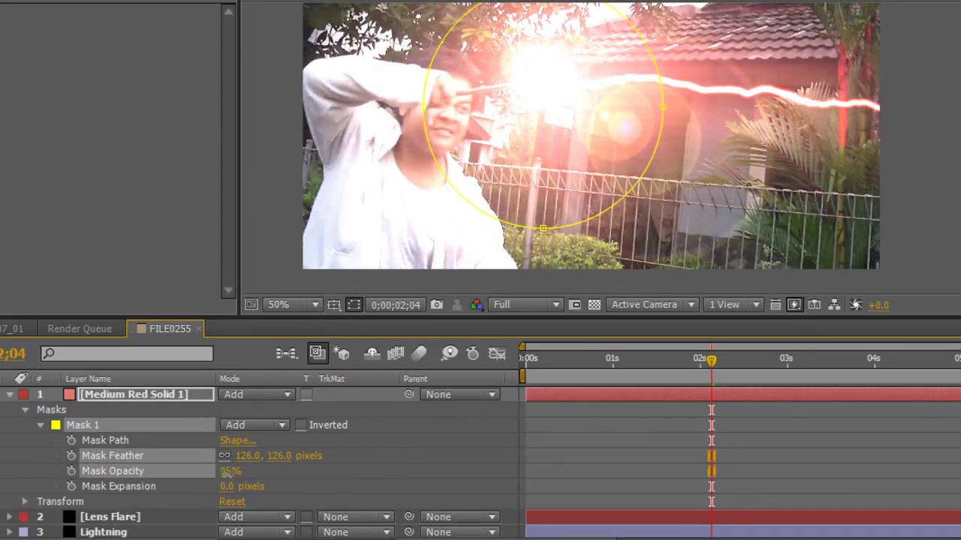
drag(232, 473, 196, 473)
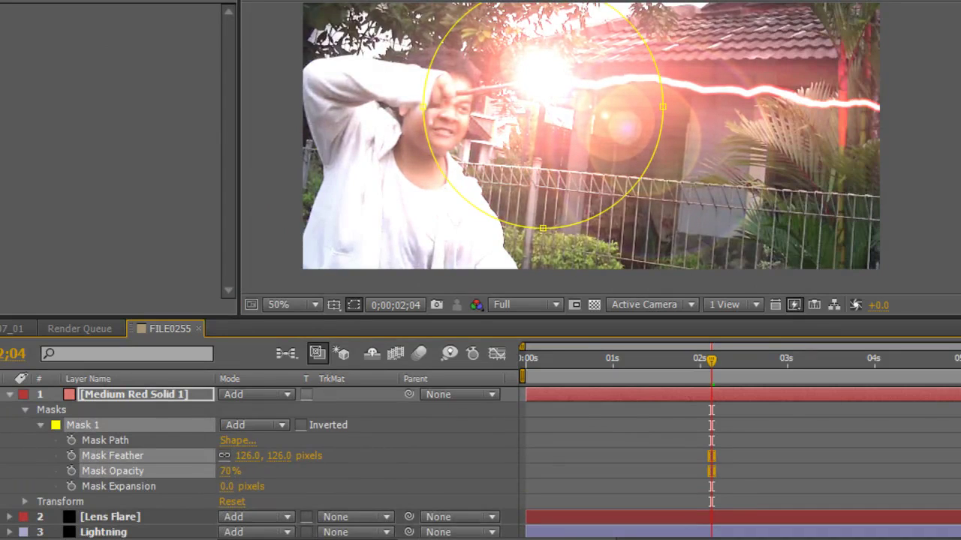
ctrl+click(112, 455)
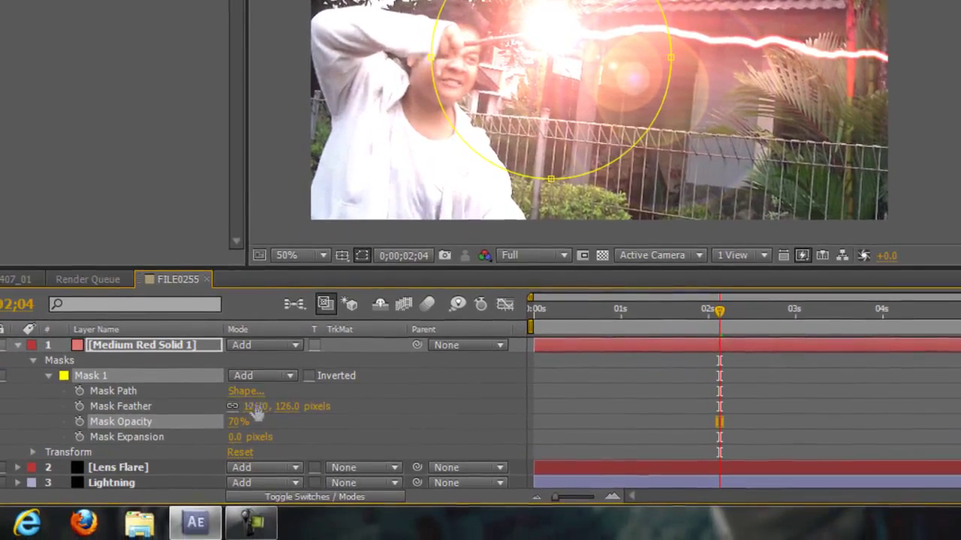
drag(290, 413, 284, 415)
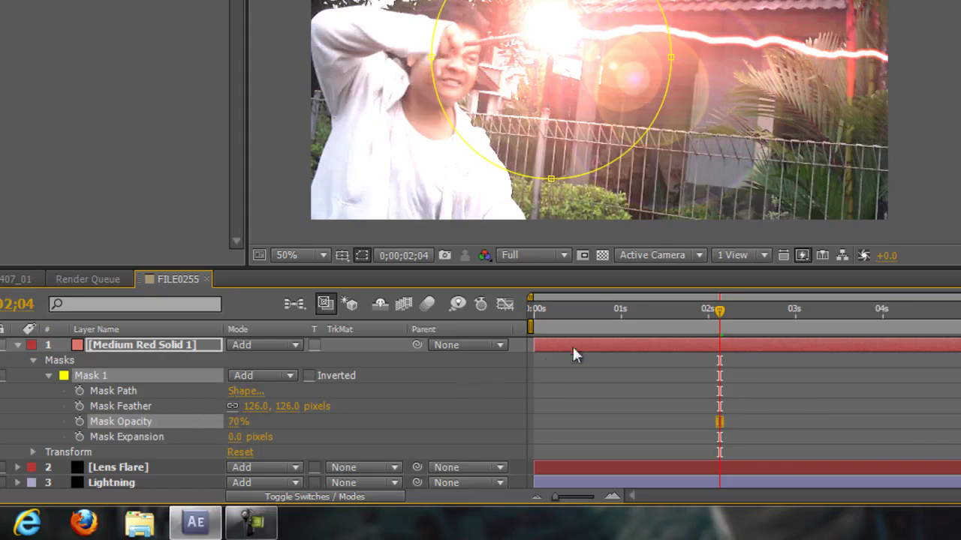
click(667, 188)
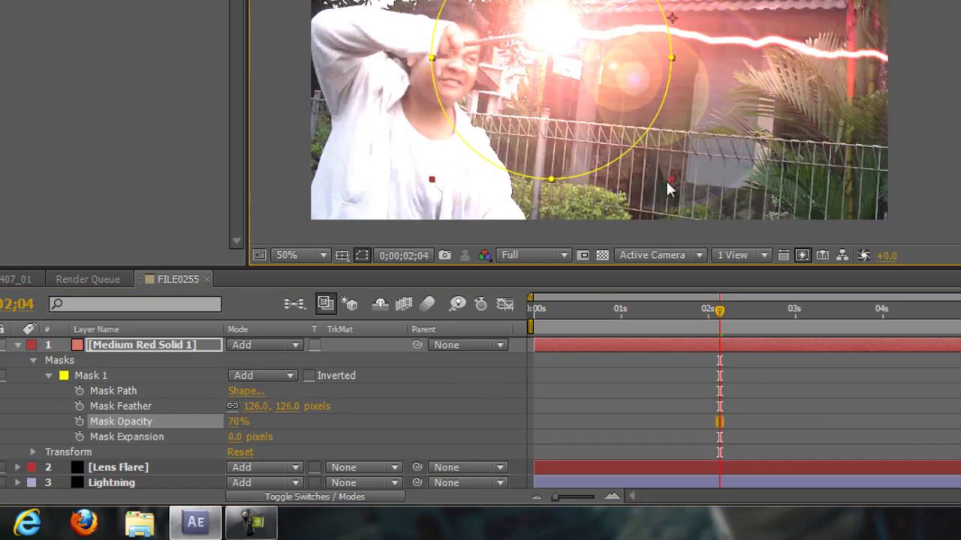
Reveal the Lens Flare layer's properties and enable an expression on the red solid's Position property.
click(32, 360)
click(34, 375)
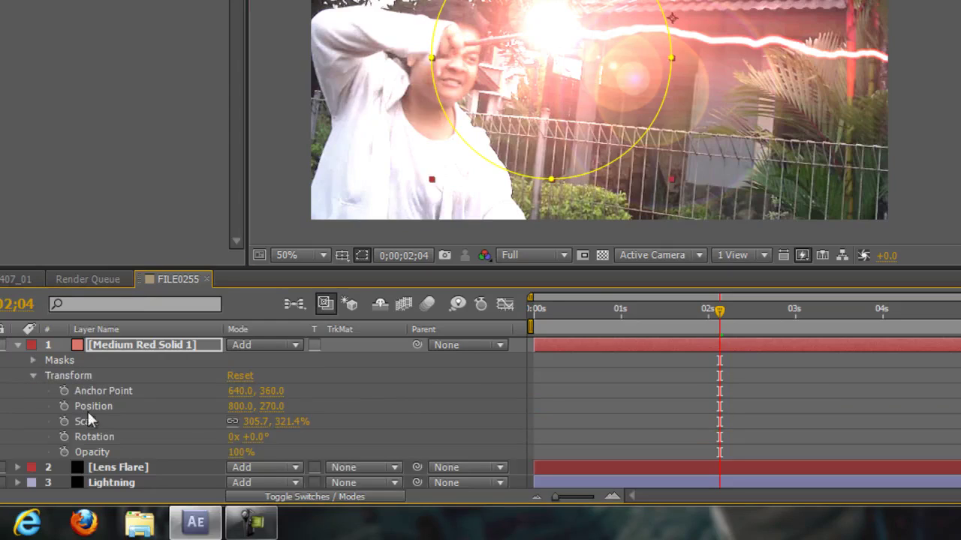
scroll(552, 146, down, 1)
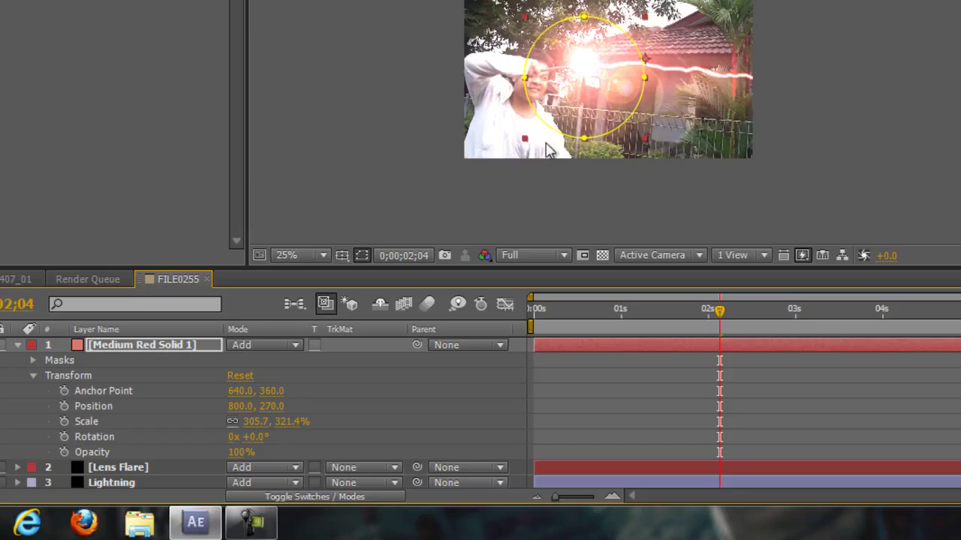
scroll(535, 162, up, 1)
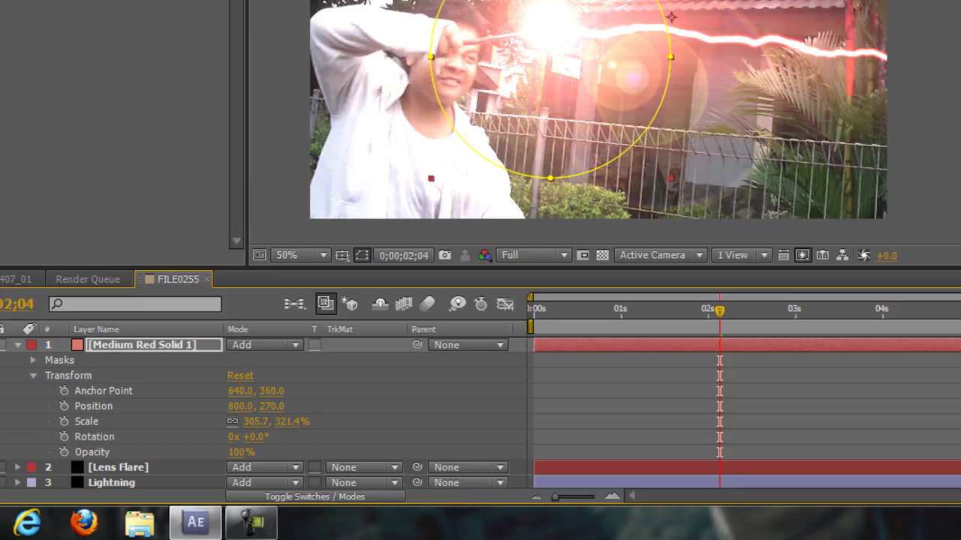
scroll(41, 441, down, 1)
click(18, 444)
scroll(19, 454, down, 3)
scroll(54, 423, up, 3)
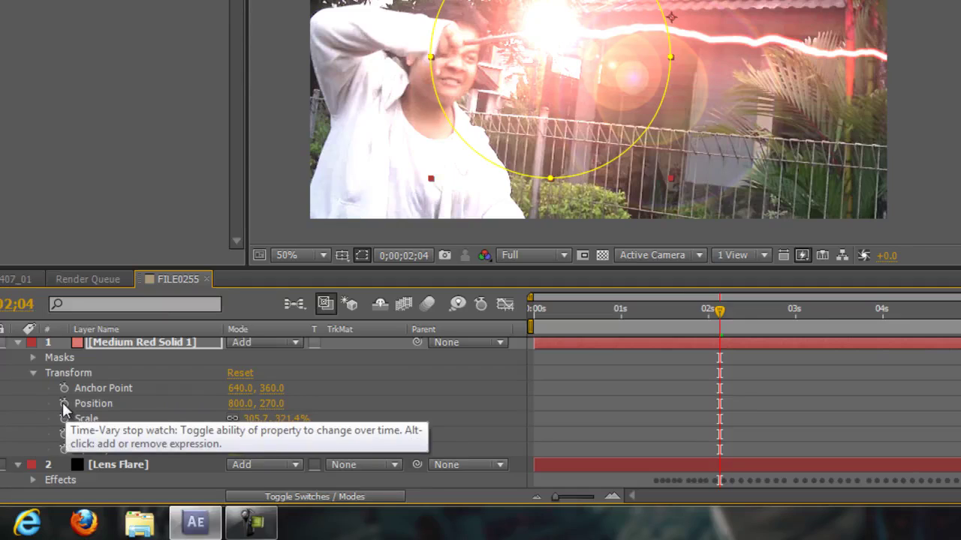
alt+click(63, 403)
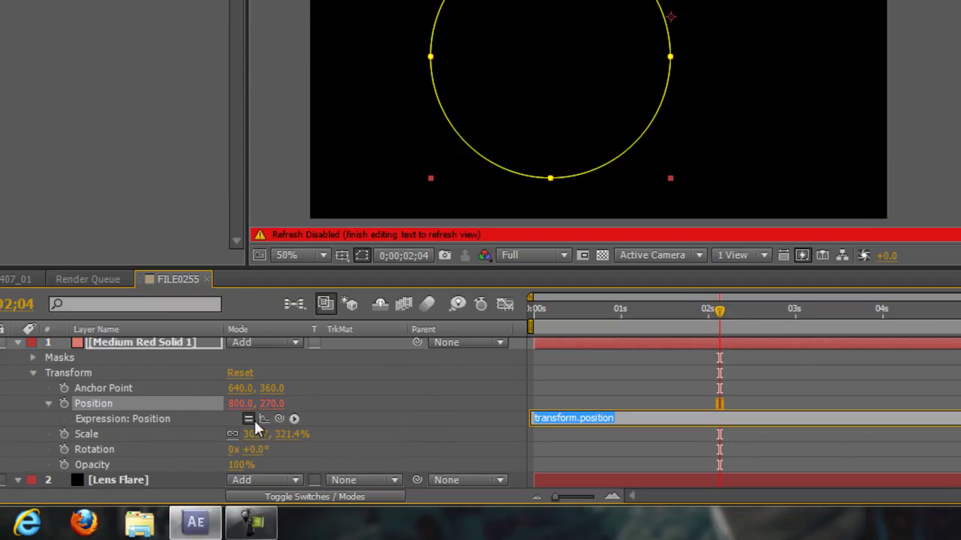
Link the red solid's Position expression to the Flare Center of the Lens Flare effect with the pick whip.
drag(277, 418, 269, 398)
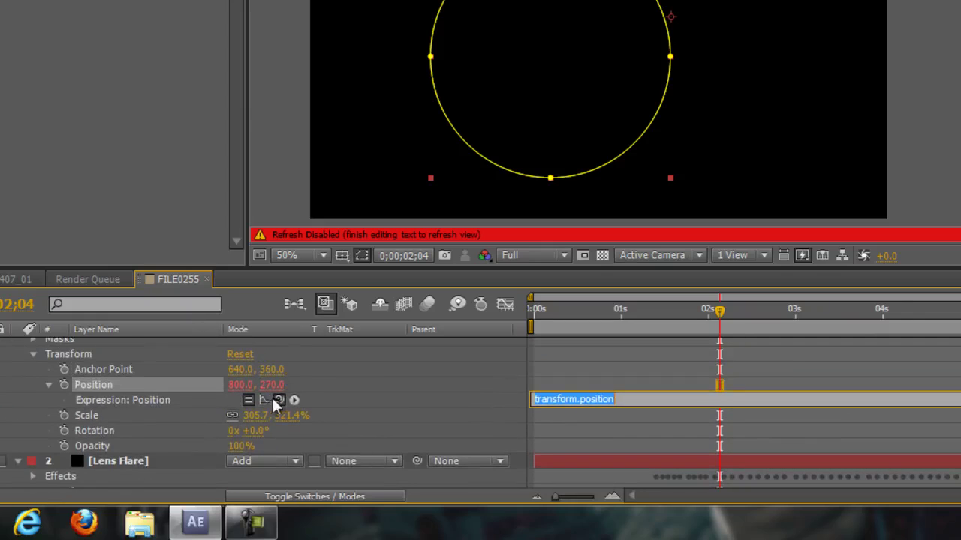
click(187, 418)
scroll(96, 424, down, 2)
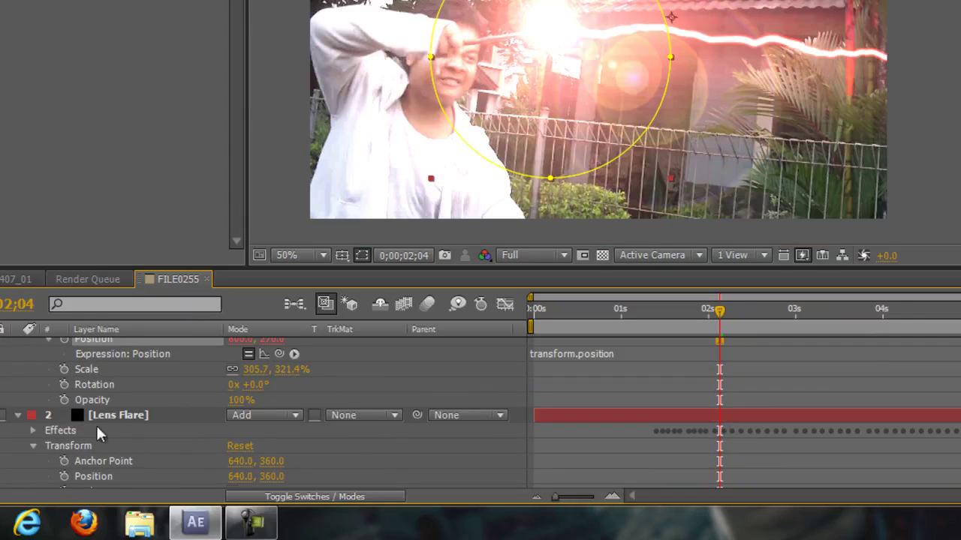
click(32, 429)
scroll(32, 429, down, 2)
scroll(165, 411, up, 3)
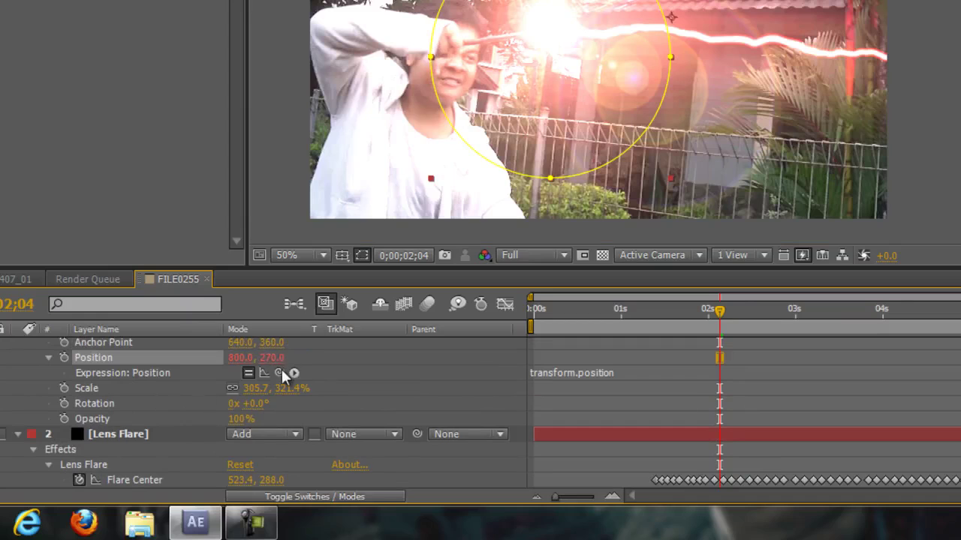
drag(278, 373, 147, 409)
click(464, 255)
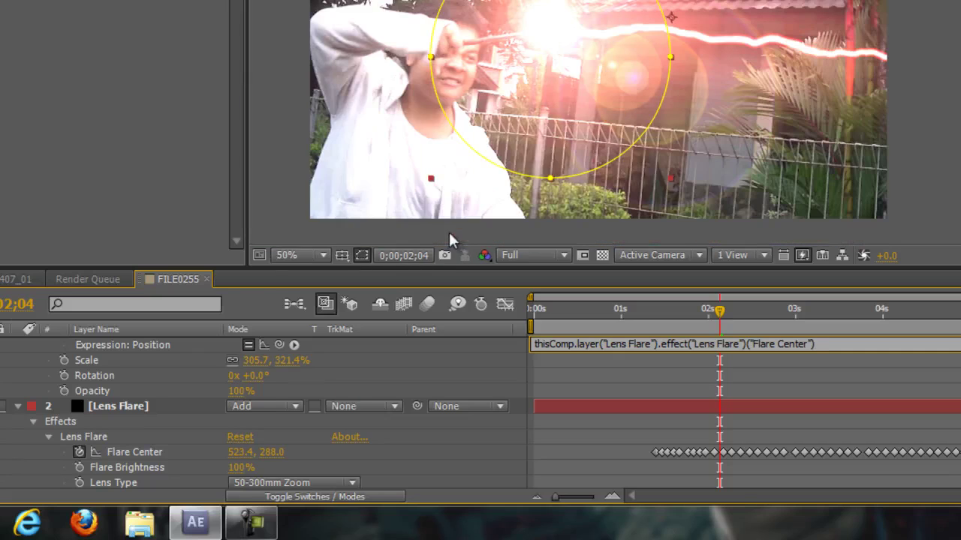
click(593, 111)
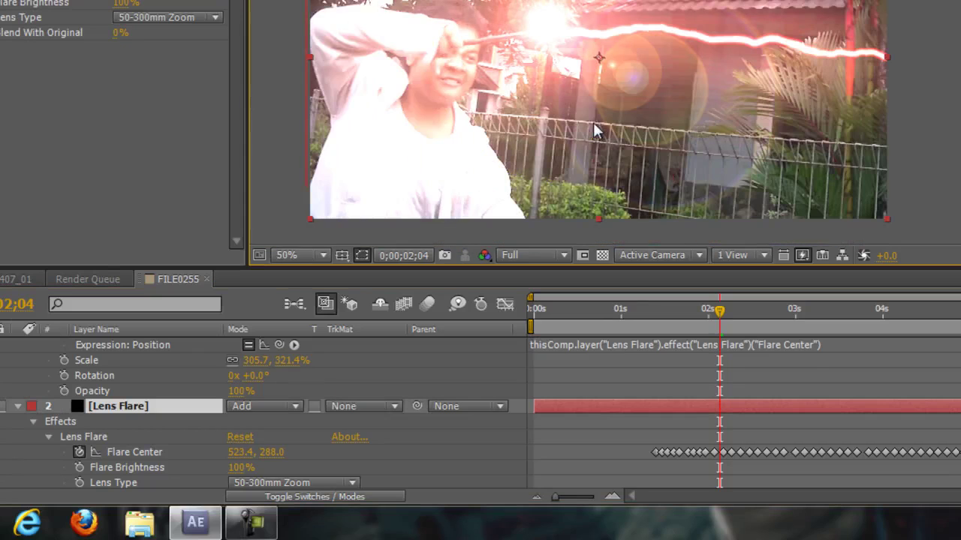
Move the current time to 0;00;01;16 and rename the Medium Red Solid 1 layer "light".
scroll(60, 382, up, 3)
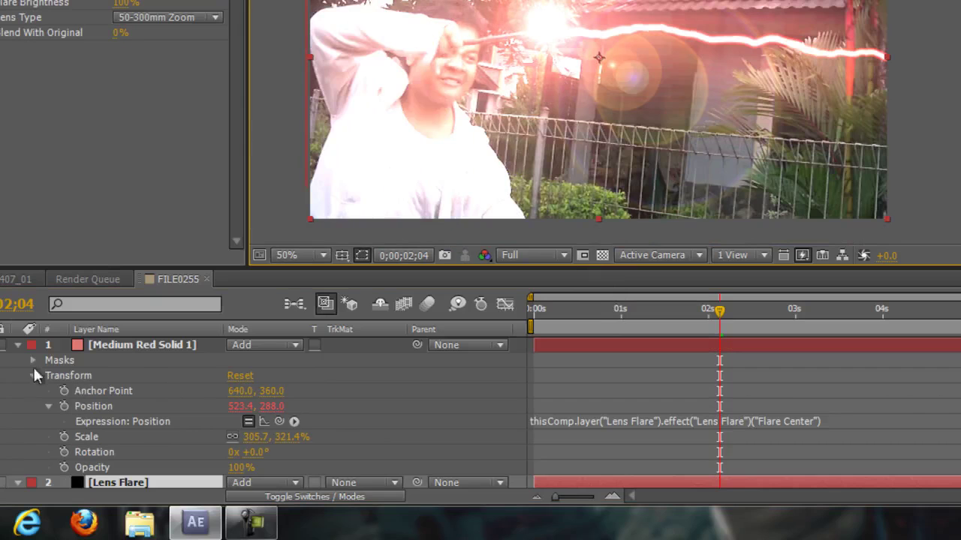
click(16, 345)
drag(634, 308, 671, 321)
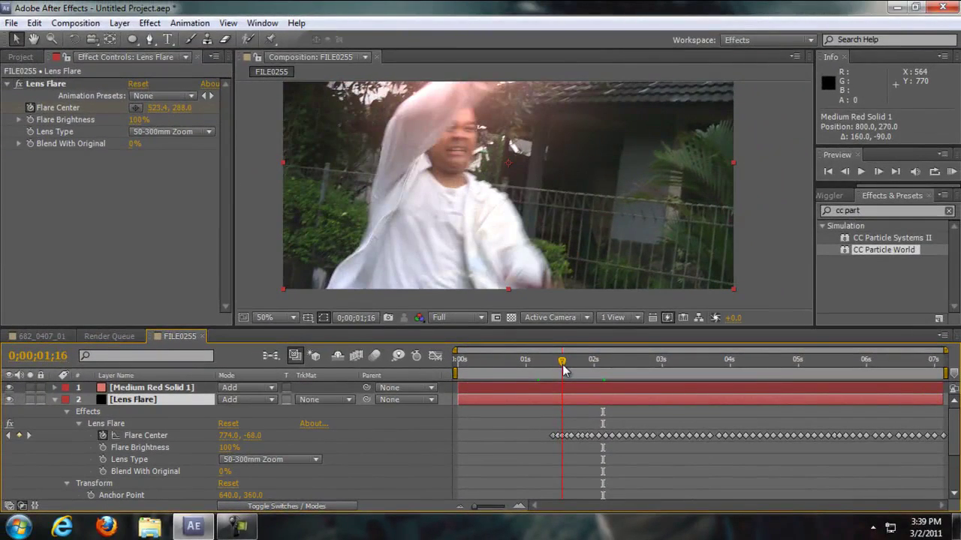
click(56, 400)
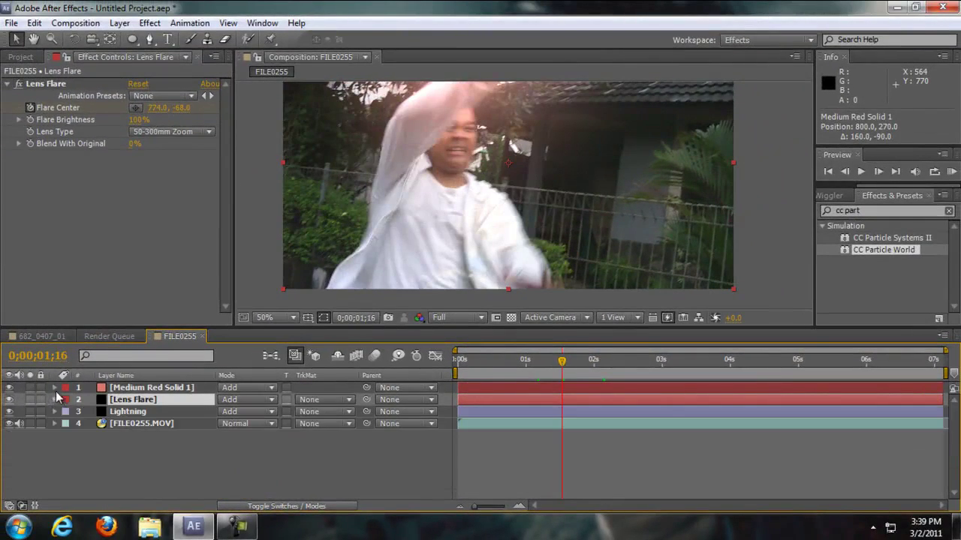
right_click(113, 389)
click(196, 503)
text(lig)
key(Return)
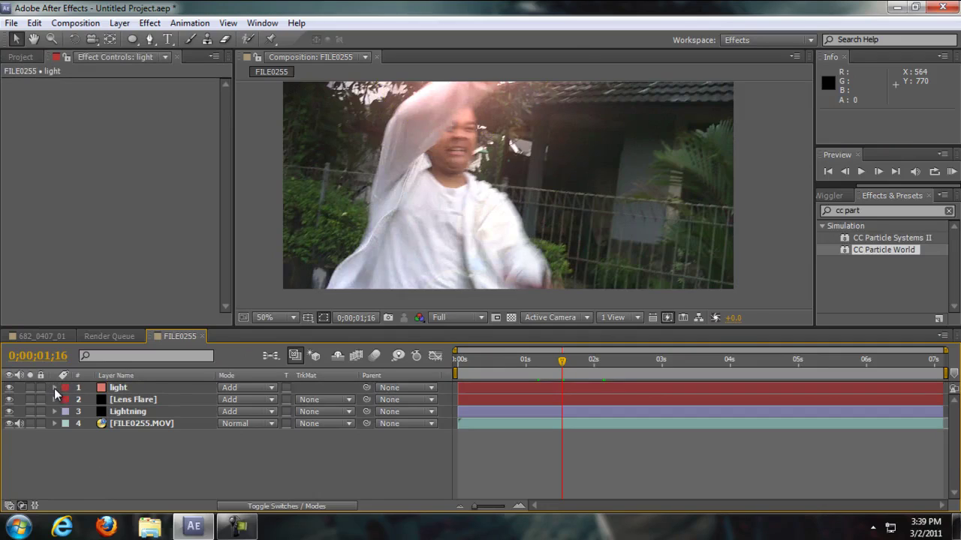
Fade in the light layer with Opacity keyframes of 0% at 0;00;01;04 and 100% at 0;00;01;16, and check the result at 0;00;03;07.
click(54, 388)
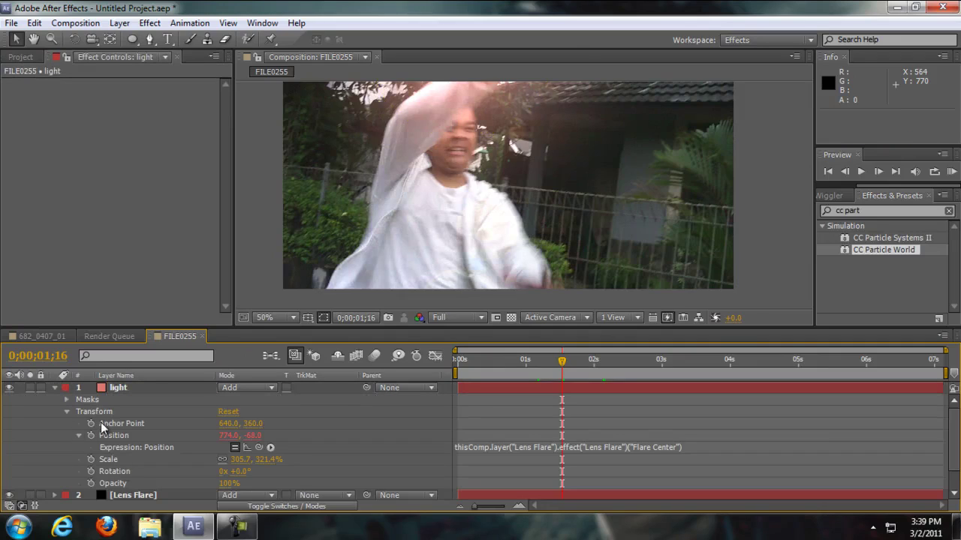
click(90, 483)
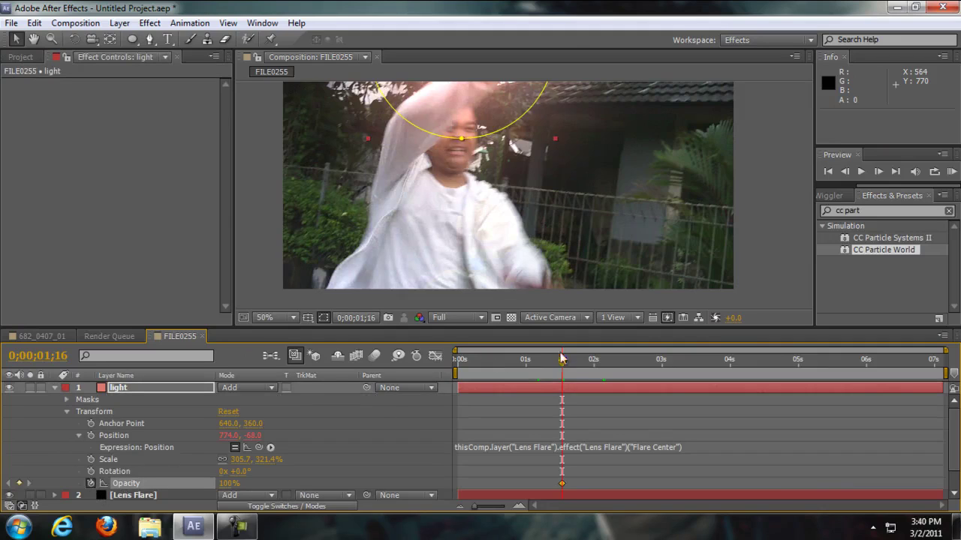
drag(559, 353, 535, 352)
drag(225, 483, 154, 478)
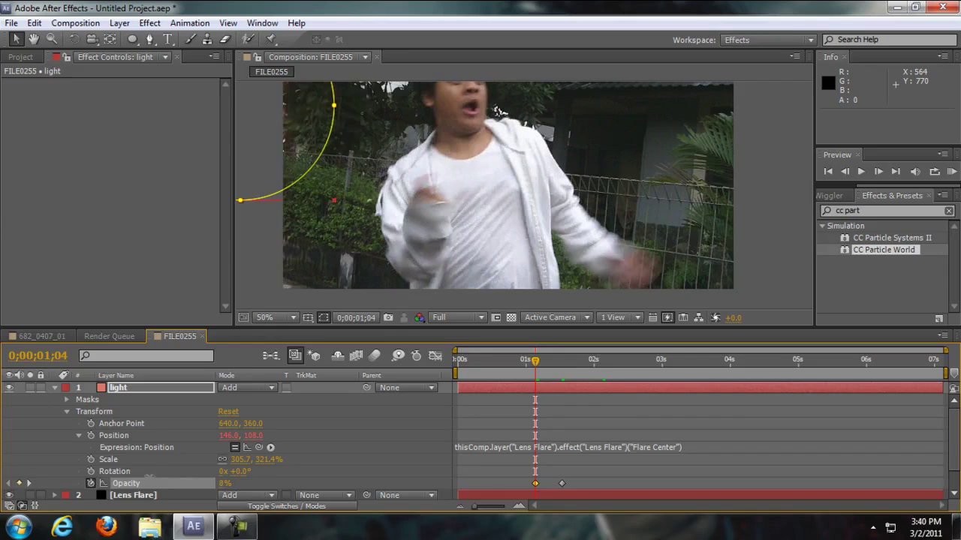
drag(536, 360, 679, 367)
scroll(674, 248, down, 1)
click(658, 292)
scroll(610, 278, up, 1)
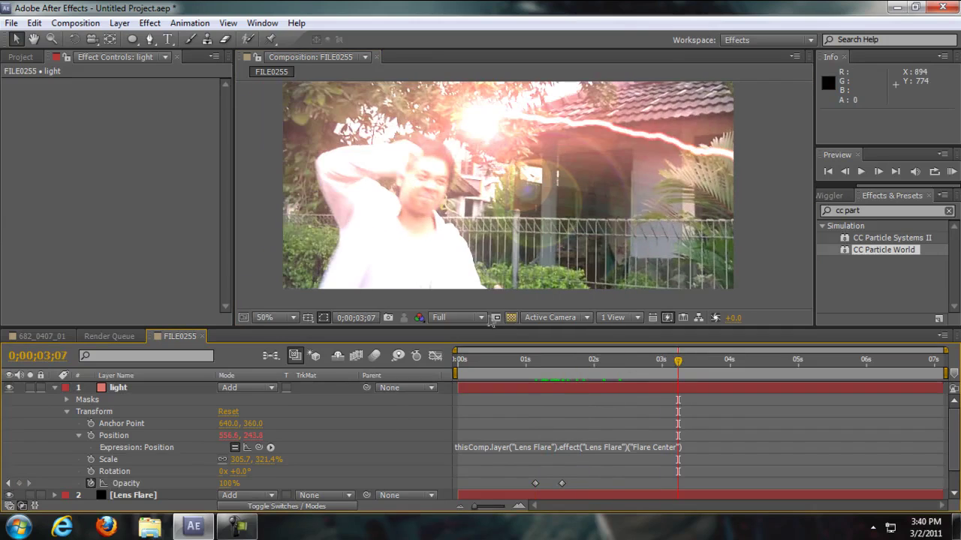
click(238, 525)
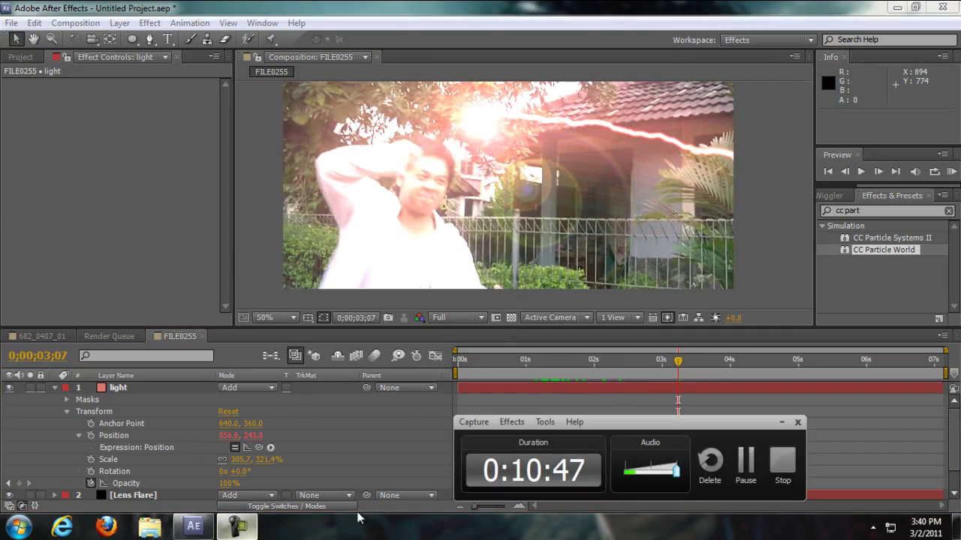
click(252, 525)
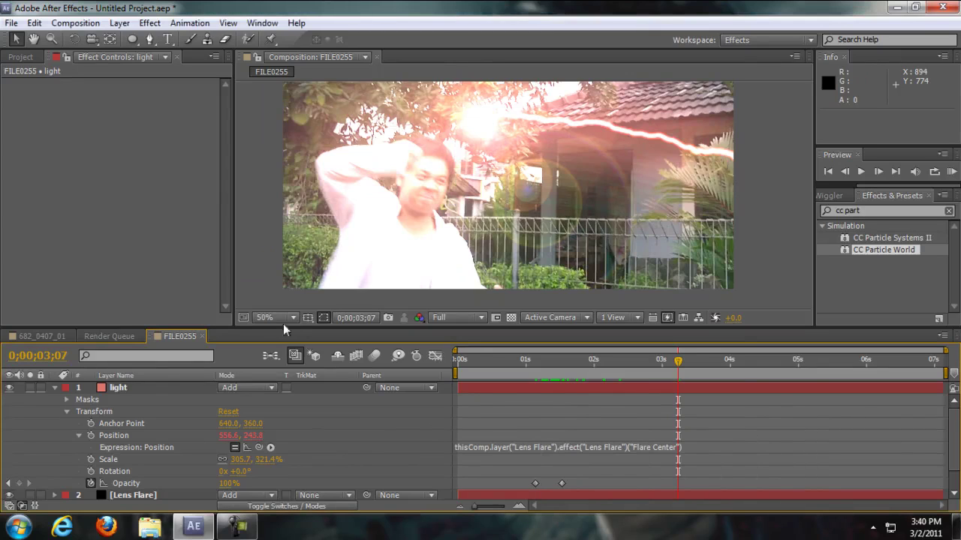
Create a black 1280 × 720 px solid named "priori".
click(54, 387)
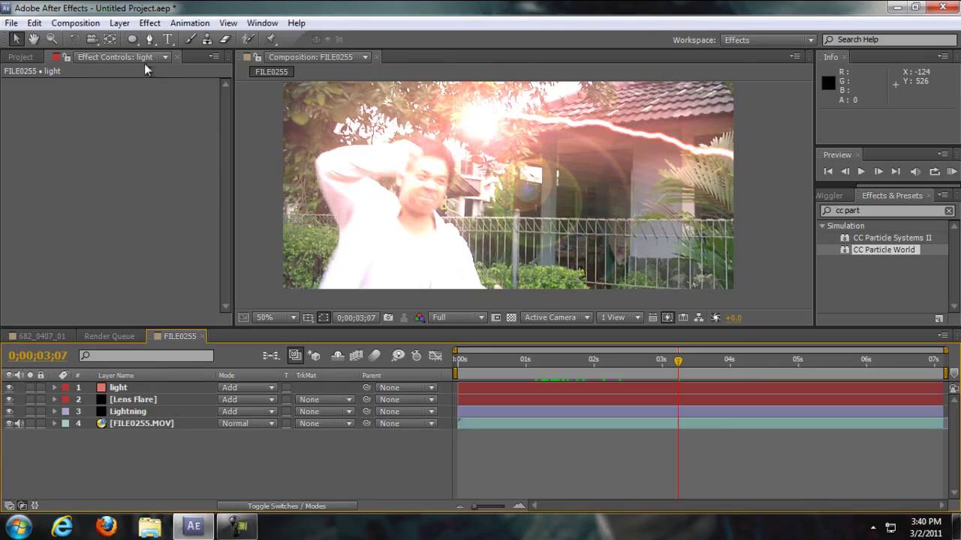
click(120, 23)
mouse_move(132, 37)
click(398, 66)
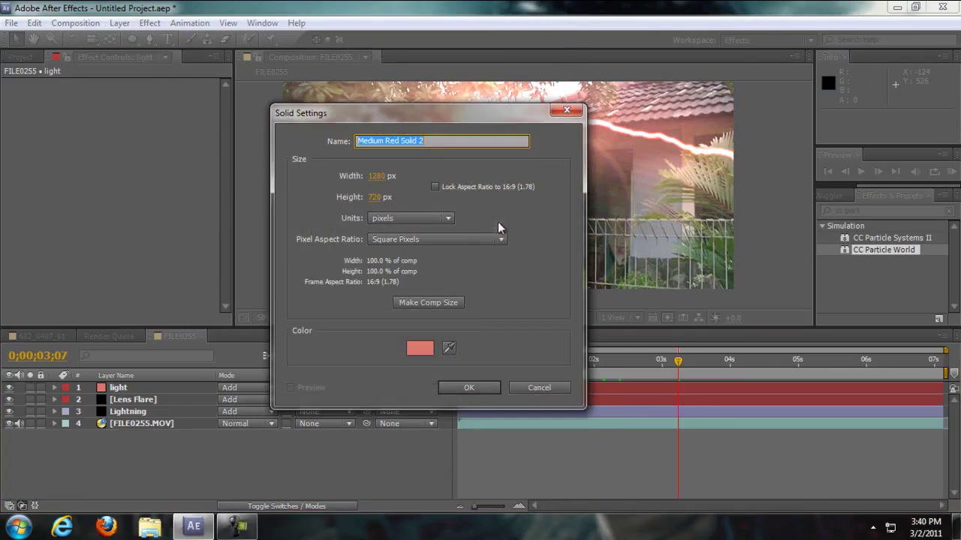
click(420, 348)
click(399, 382)
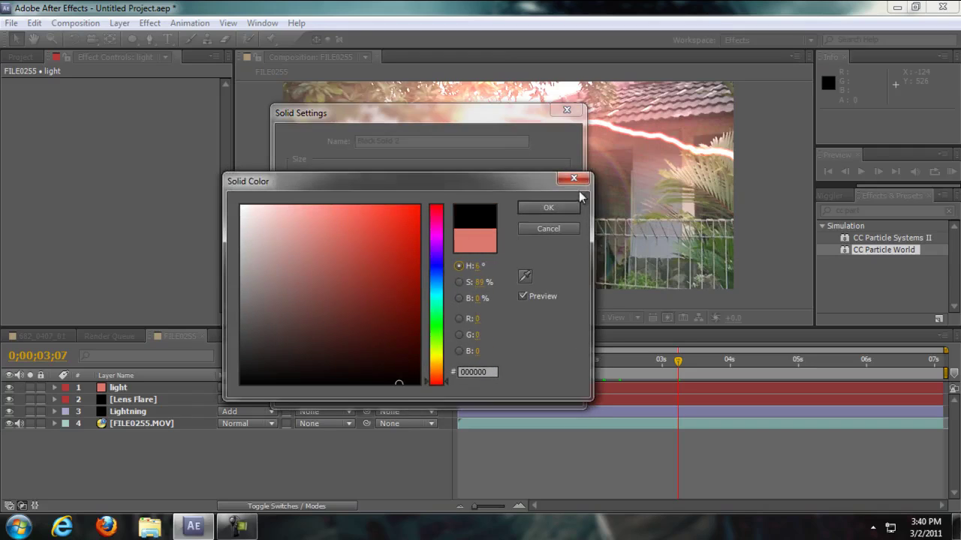
click(541, 211)
text(p)
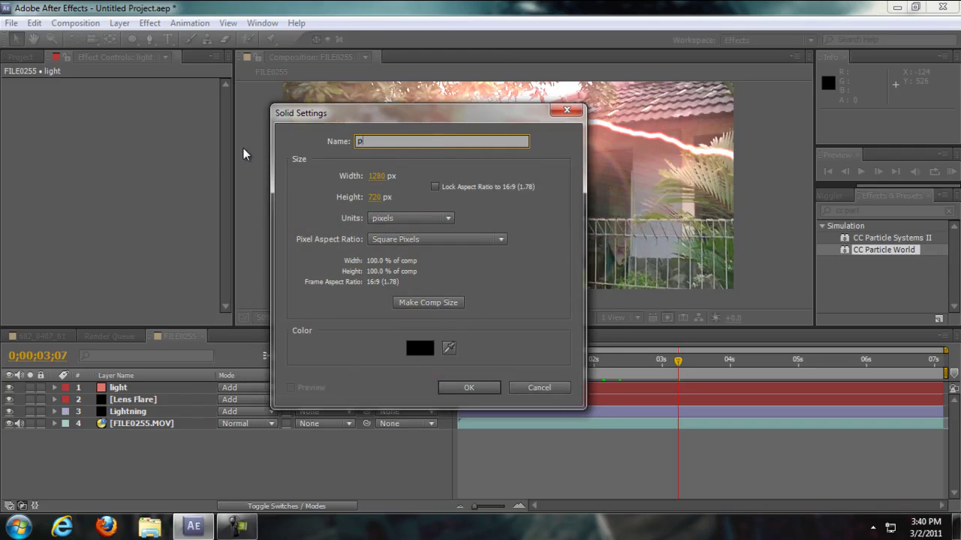
text(riori)
key(Return)
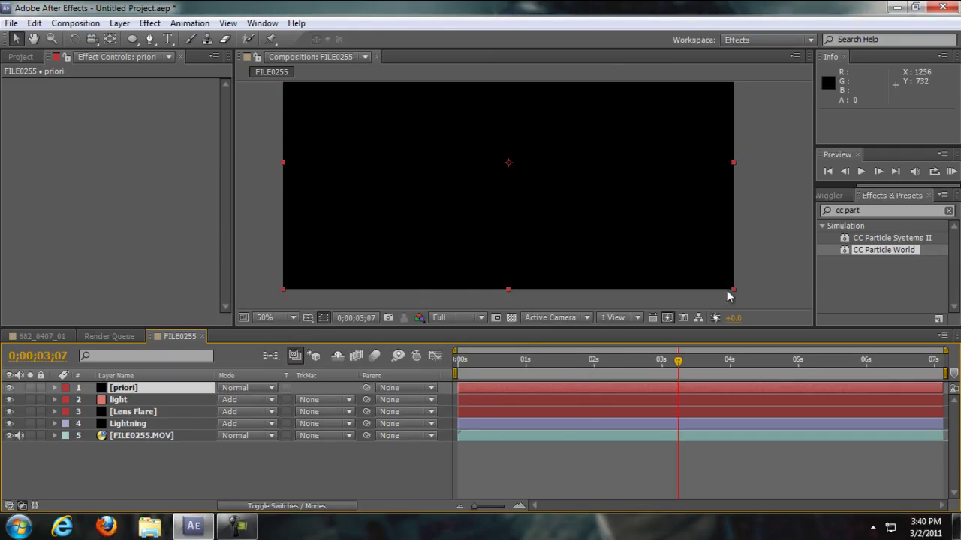
Search the effects for "cc part" and apply CC Particle World to the priori layer.
click(862, 210)
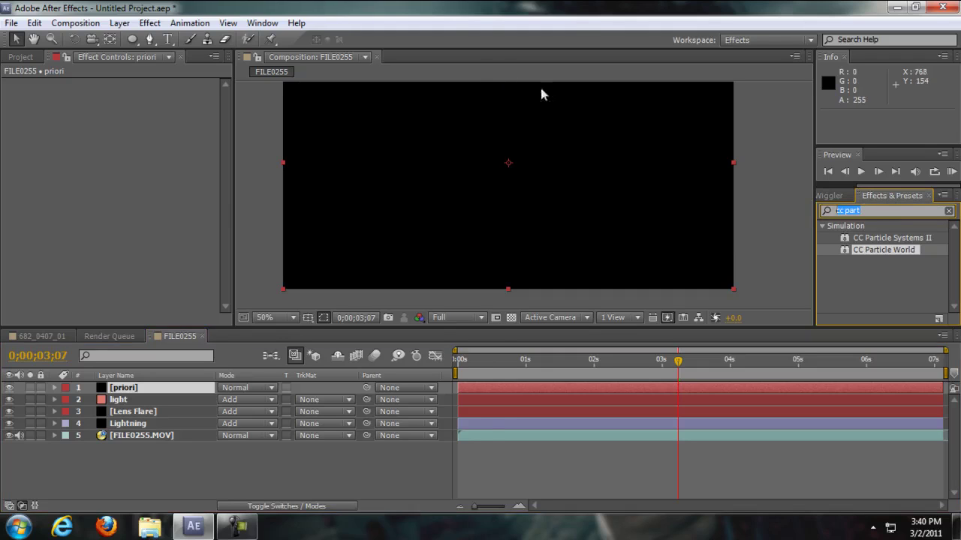
click(263, 22)
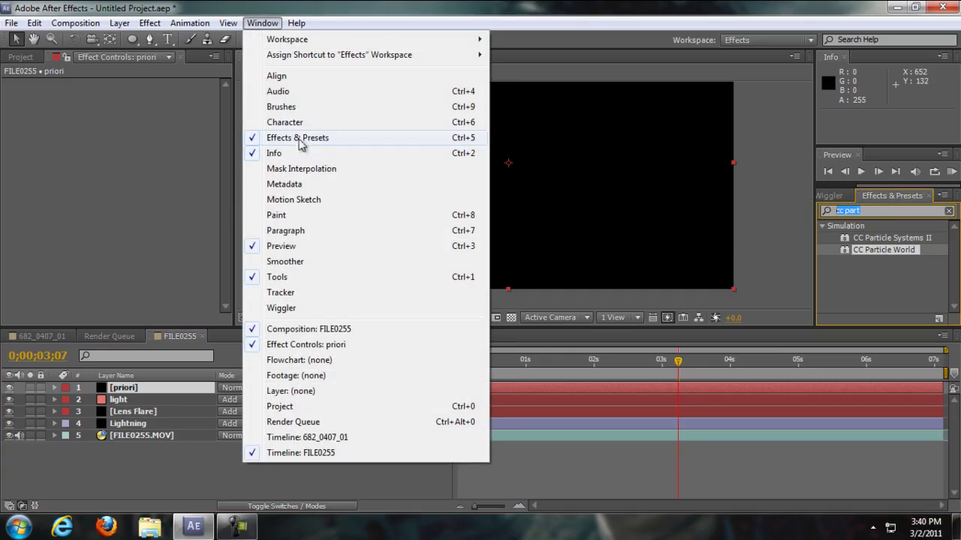
click(869, 212)
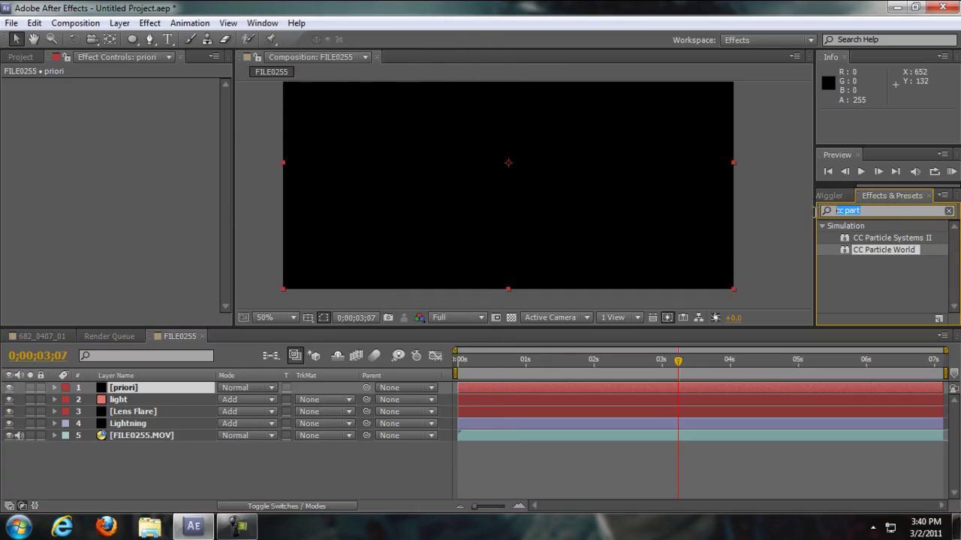
text(cc part)
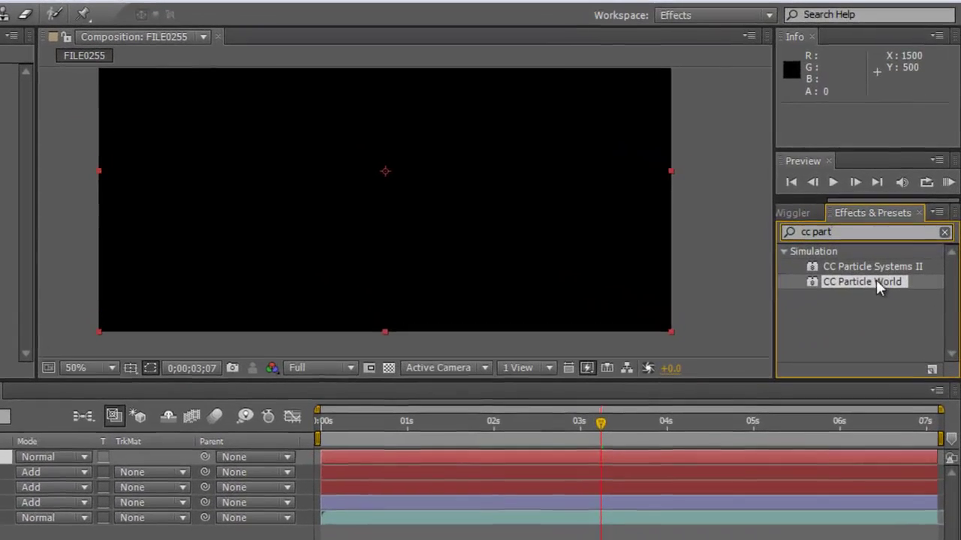
drag(848, 249, 483, 220)
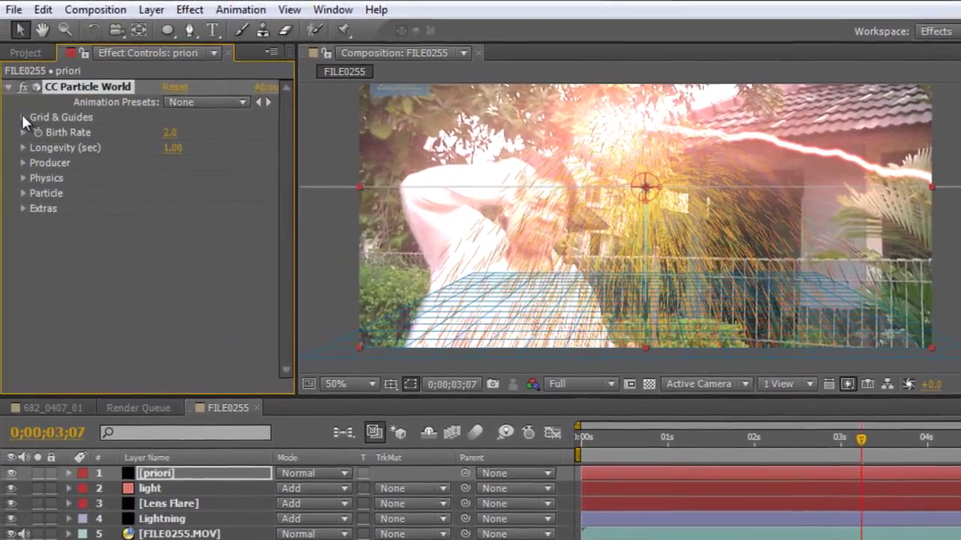
Turn off the Position, Radius, Motion Path, Grid, Horizon and Axis Box guides of CC Particle World.
click(24, 117)
click(167, 147)
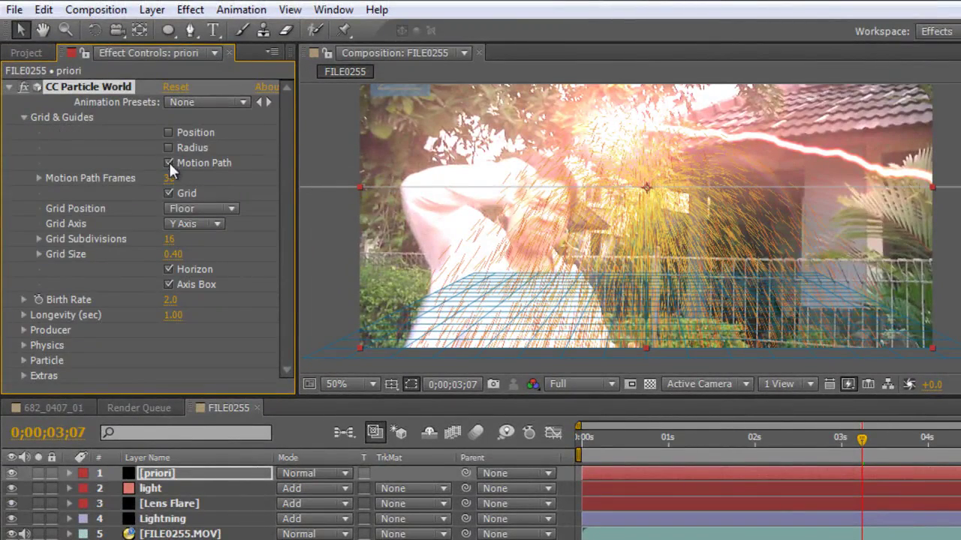
click(169, 162)
click(168, 193)
click(168, 268)
click(169, 284)
click(23, 118)
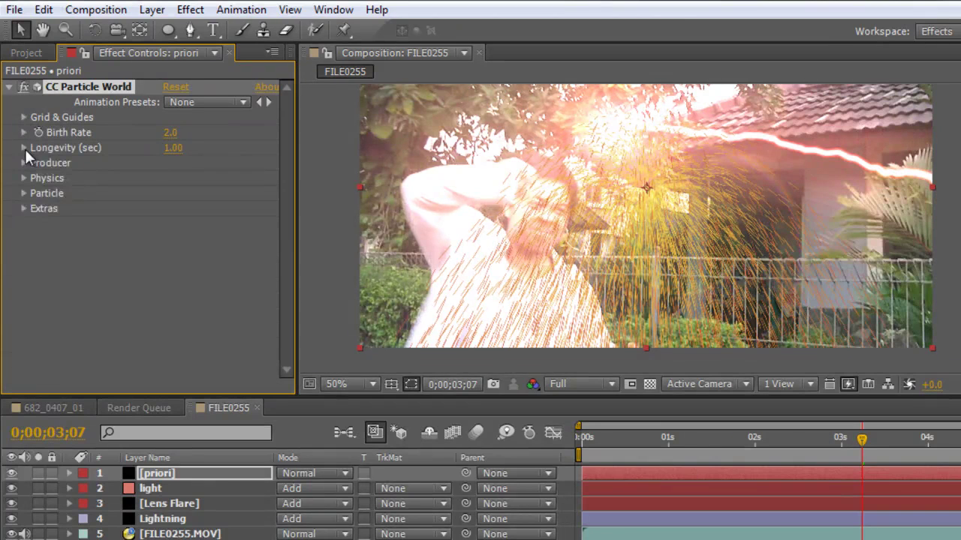
Set the Birth Rate of CC Particle World on the priori layer to 0.3 and look through its Producer and Physics settings.
click(25, 148)
click(25, 148)
mouse_move(166, 139)
mouse_down()
mouse_move(188, 139)
mouse_move(153, 137)
mouse_up()
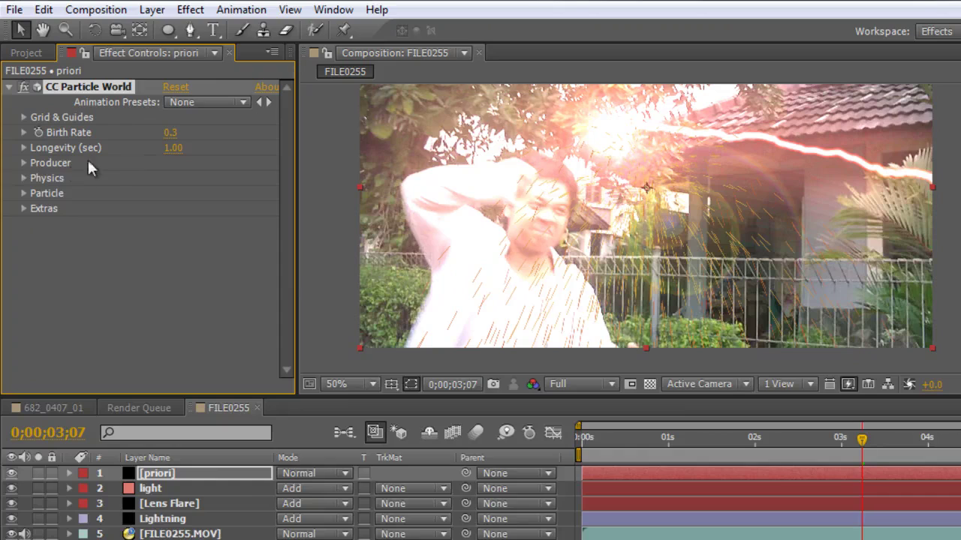
click(27, 160)
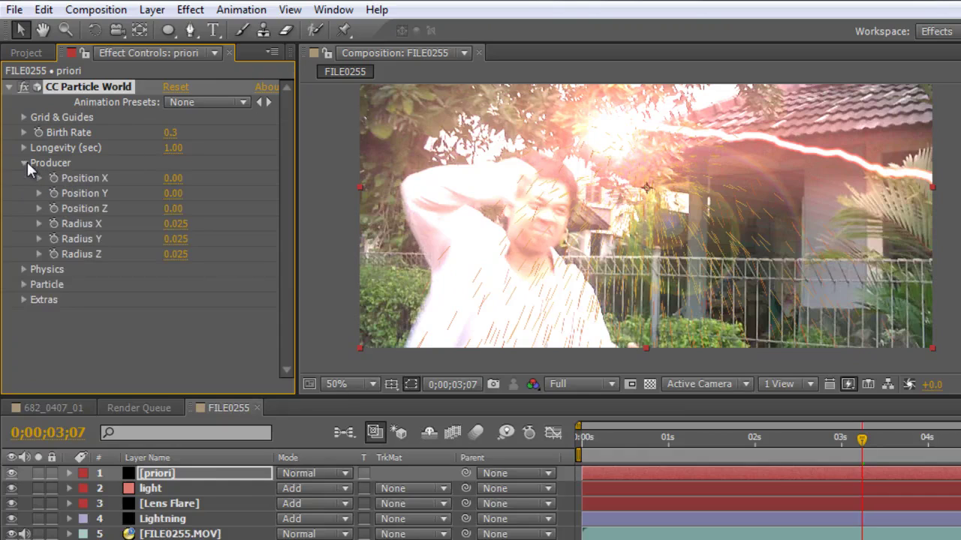
click(26, 159)
click(24, 178)
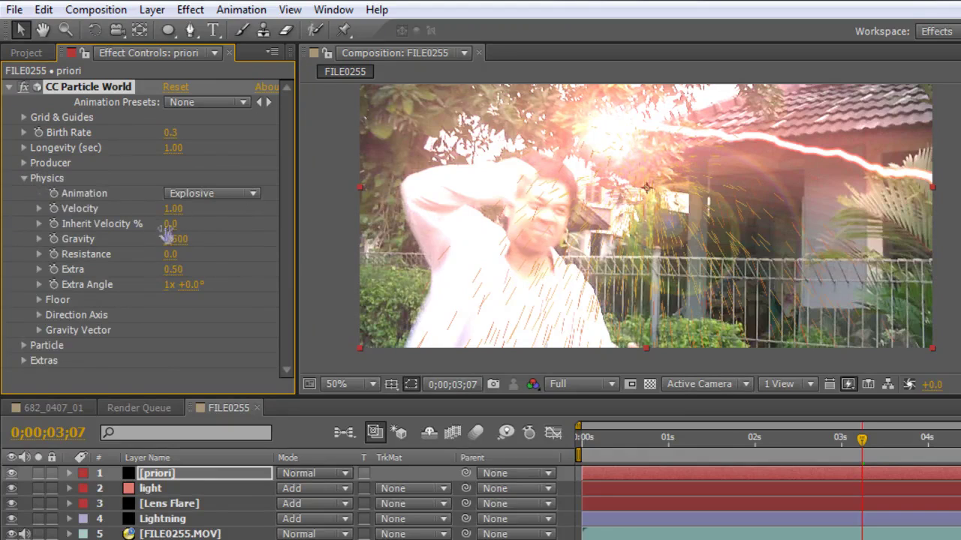
click(23, 179)
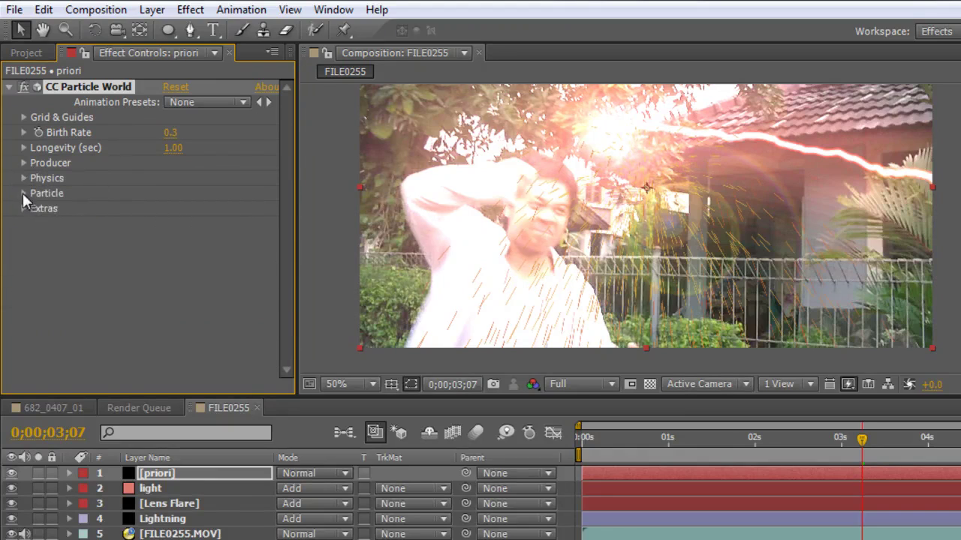
Set the Birth Color of the CC Particle World particles to white.
click(22, 192)
scroll(212, 265, down, 2)
click(172, 324)
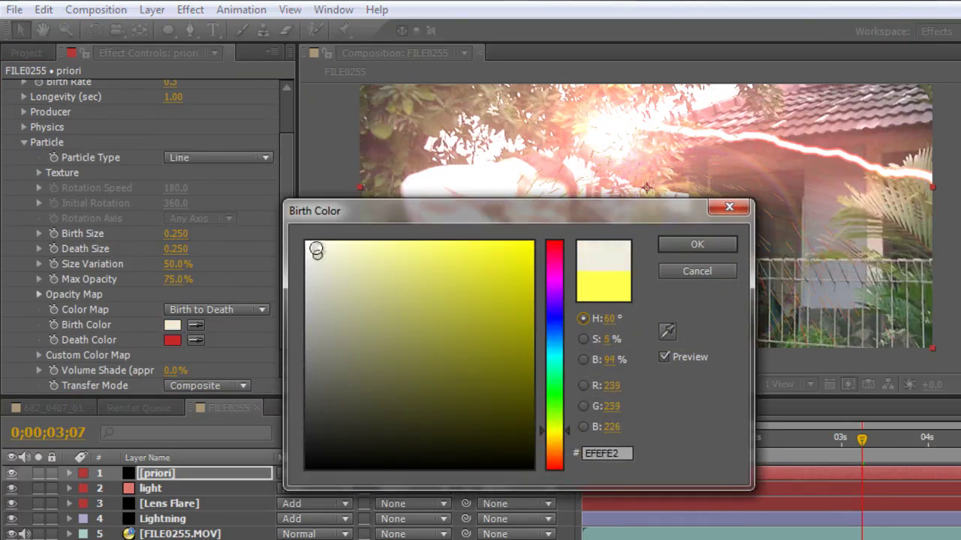
click(339, 254)
drag(554, 270, 554, 240)
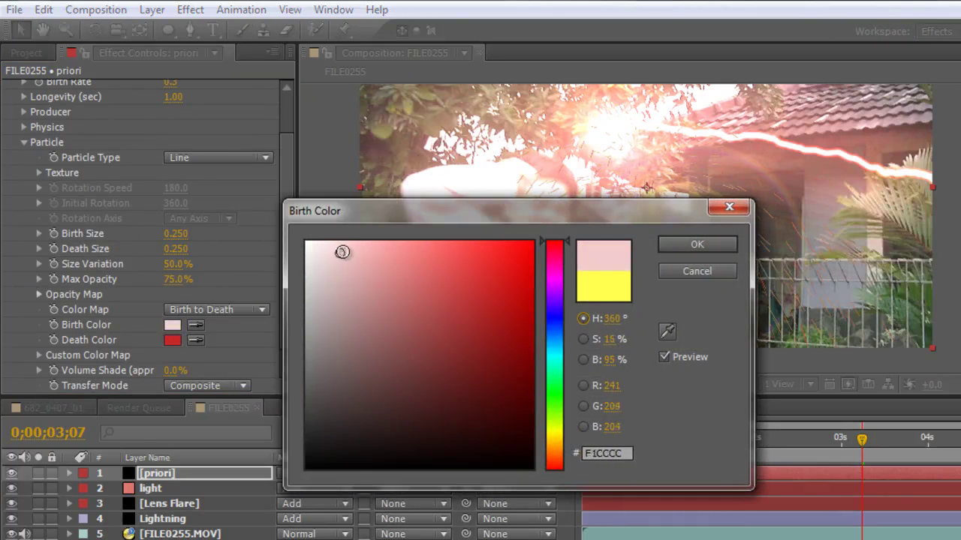
click(362, 263)
click(321, 260)
drag(321, 261, 306, 241)
click(686, 245)
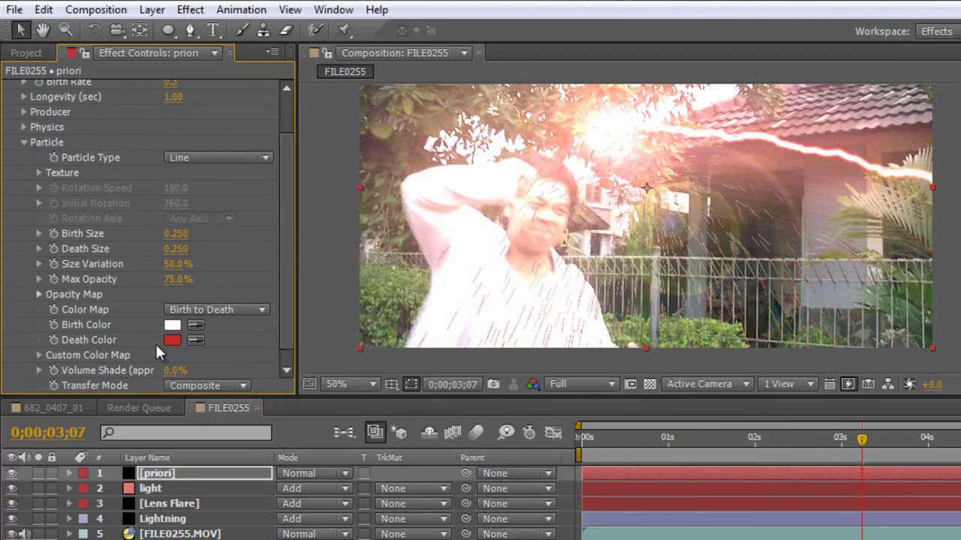
Set the Death Color of the particles to light pink, EDB2B2.
click(172, 340)
click(362, 275)
click(363, 256)
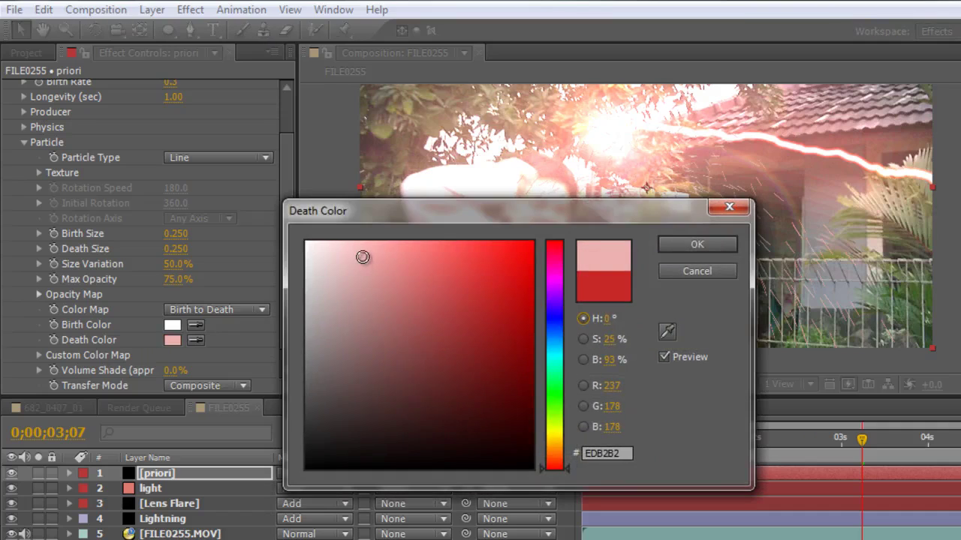
click(706, 243)
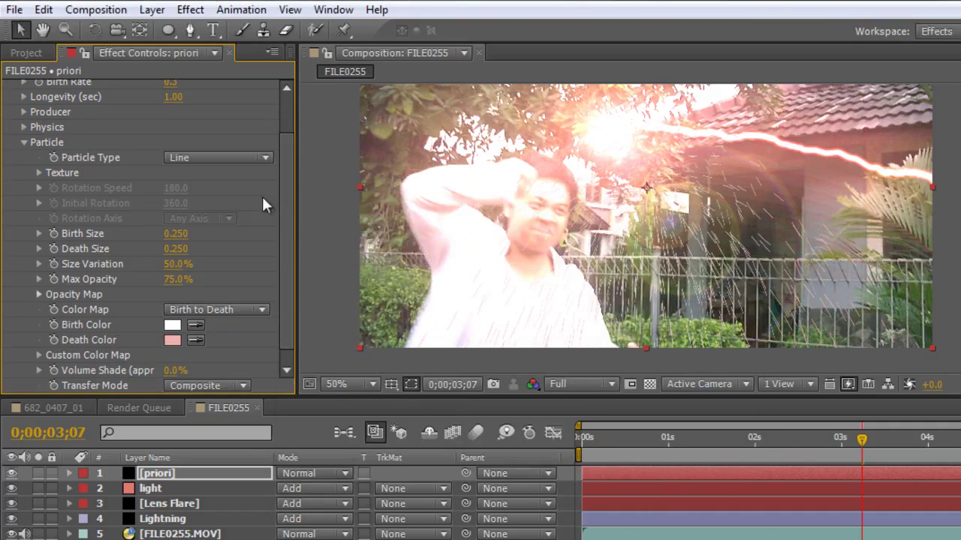
Change the Particle Type to Faded Sphere and the priori layer's blending mode to Add.
click(251, 158)
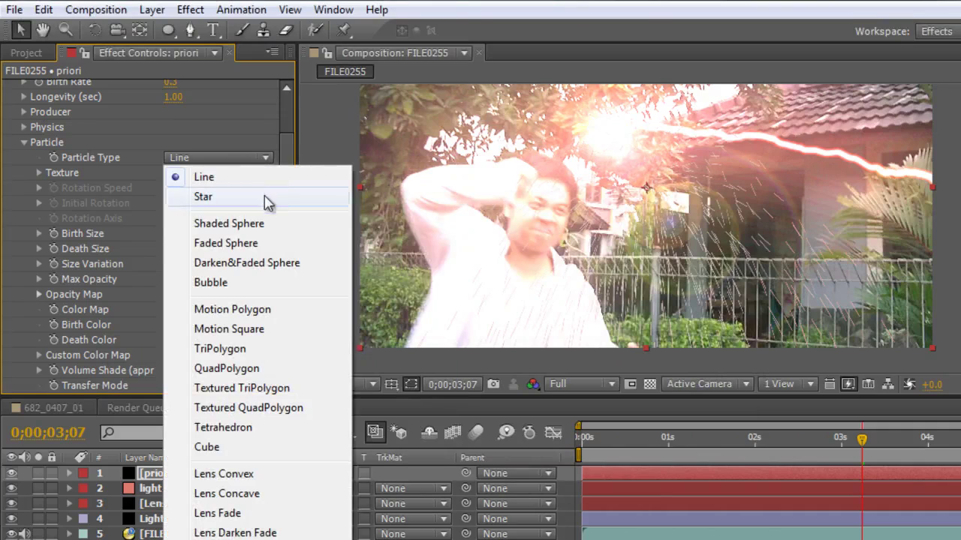
click(256, 244)
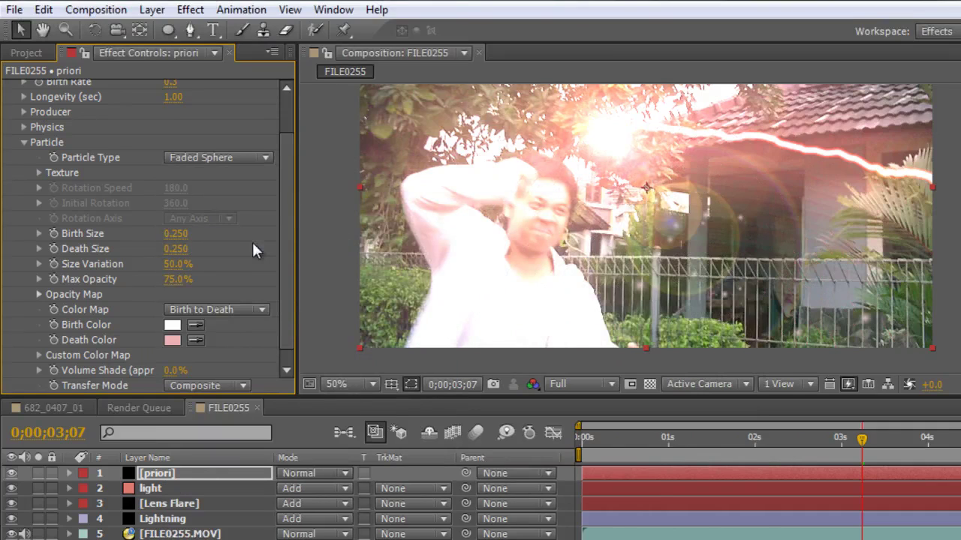
click(342, 481)
click(371, 238)
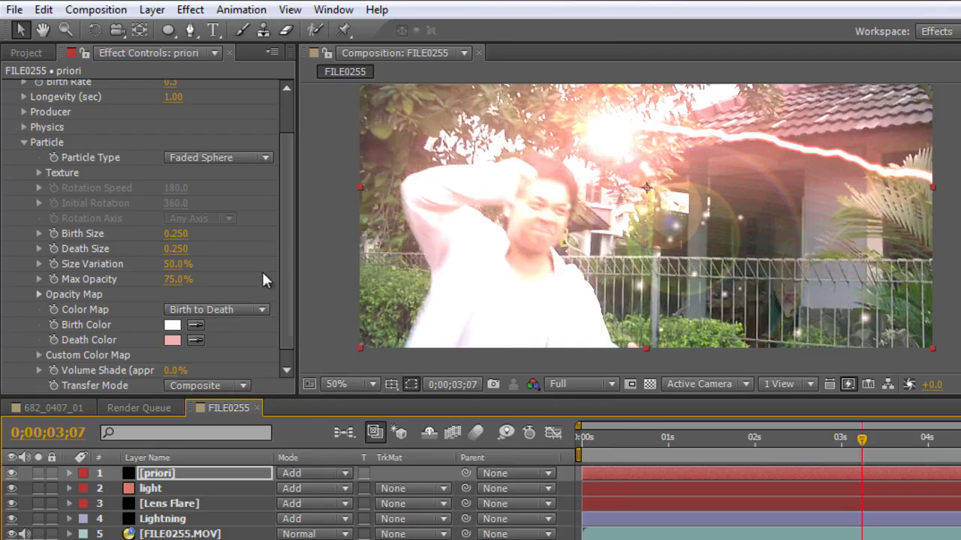
Set the particles' Birth Size to 1.070 and Death Size to 0.000.
drag(182, 237, 264, 247)
drag(176, 249, 96, 246)
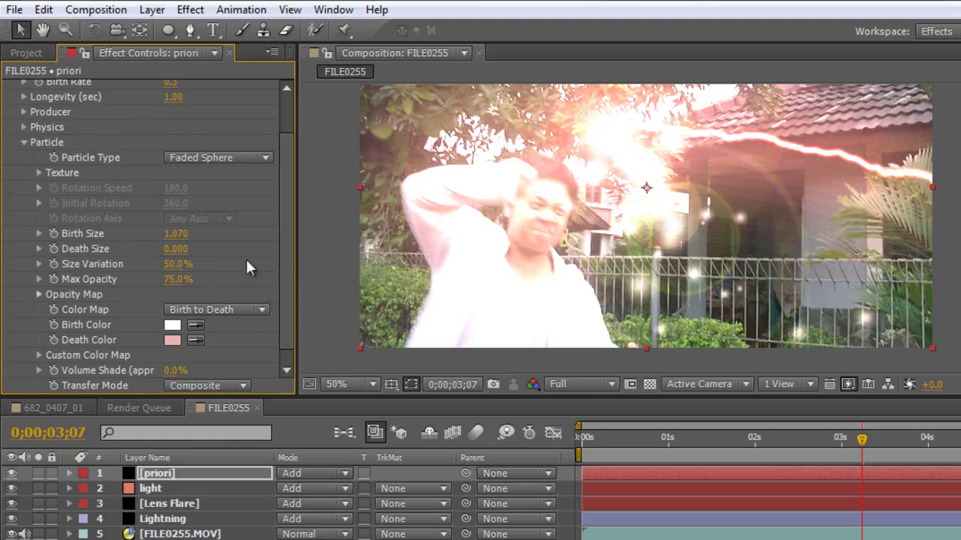
drag(290, 250, 285, 210)
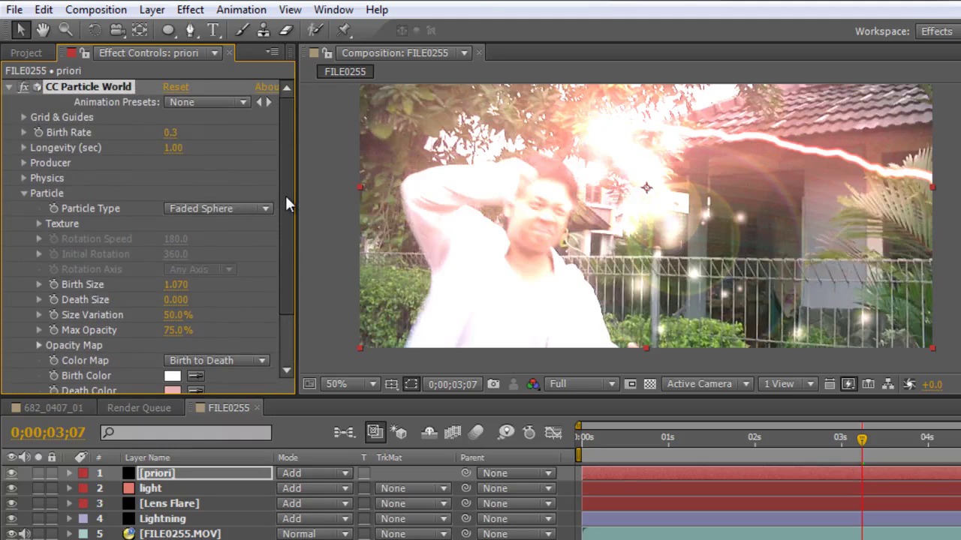
Apply the Glow effect to the priori layer with a Glow Radius of 141.0 and a Glow Intensity of 2.9.
click(190, 9)
click(156, 481)
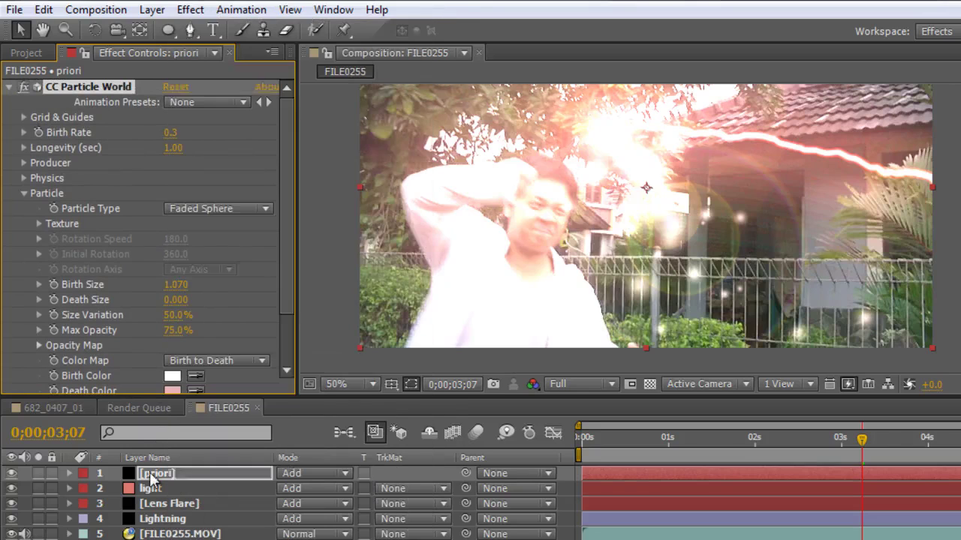
click(189, 9)
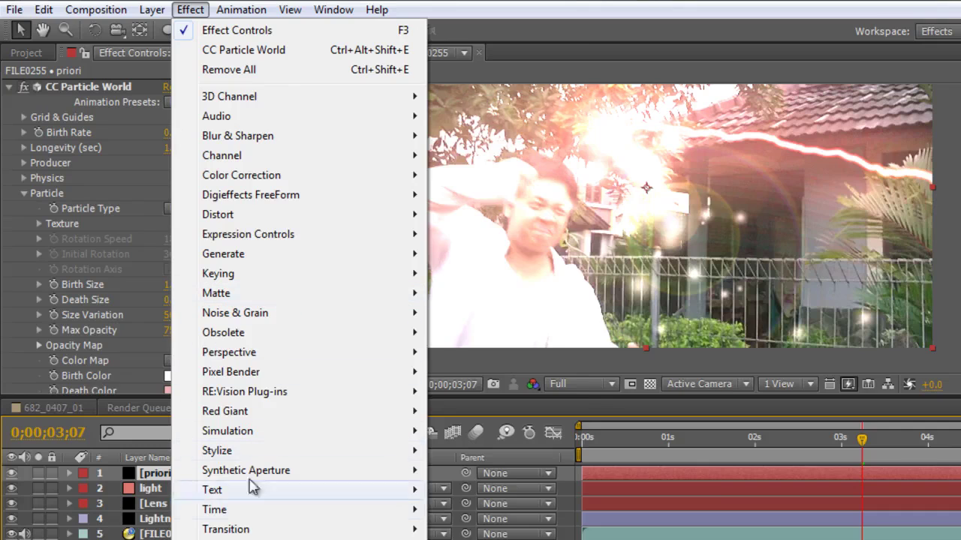
mouse_move(250, 458)
click(499, 295)
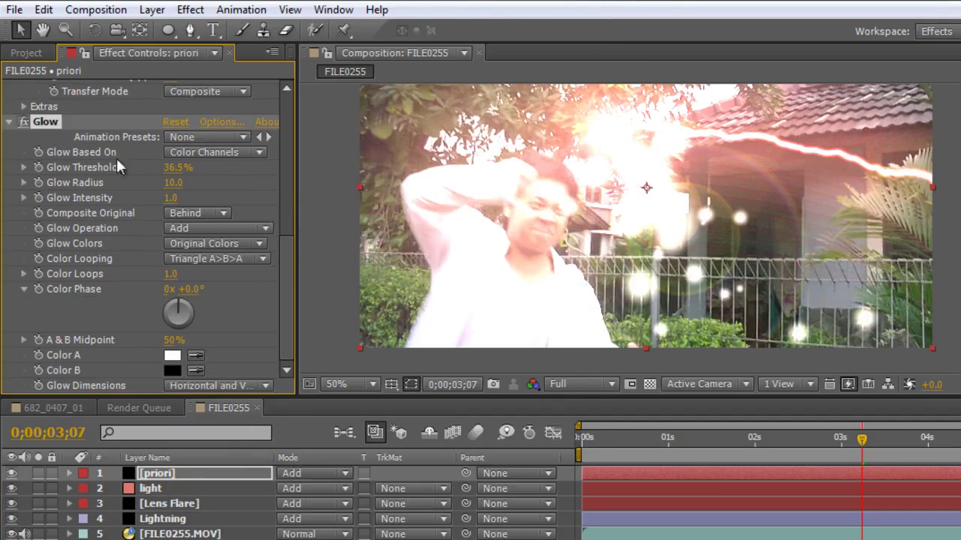
drag(172, 182, 187, 188)
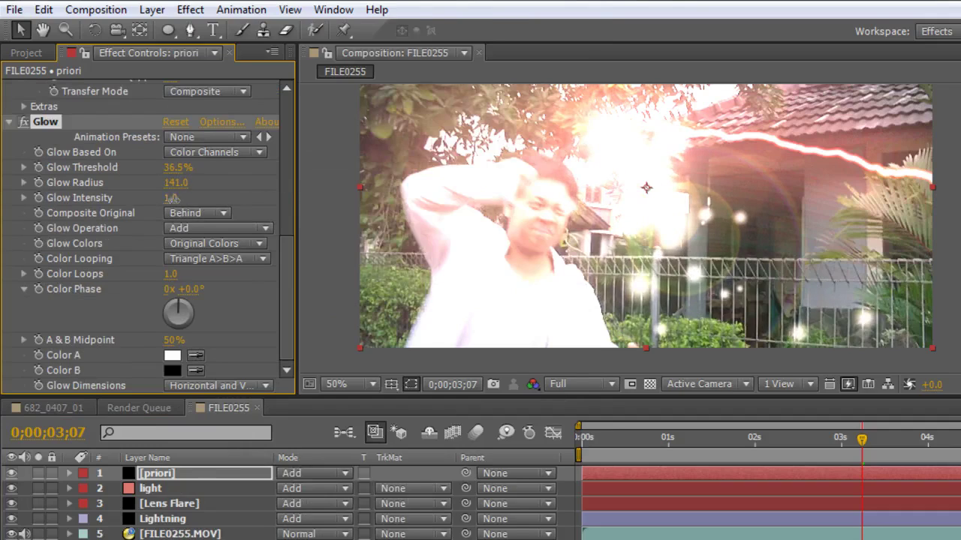
drag(325, 188, 342, 188)
Link the priori layer's Position by expression to the End point of the Lightning effect on the Lightning layer.
scroll(511, 293, down, 1)
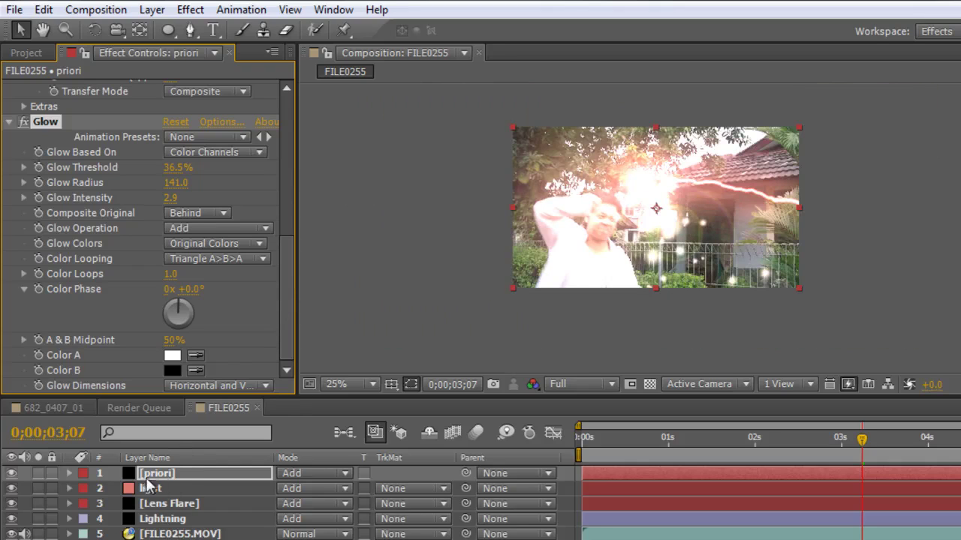
click(71, 475)
click(85, 503)
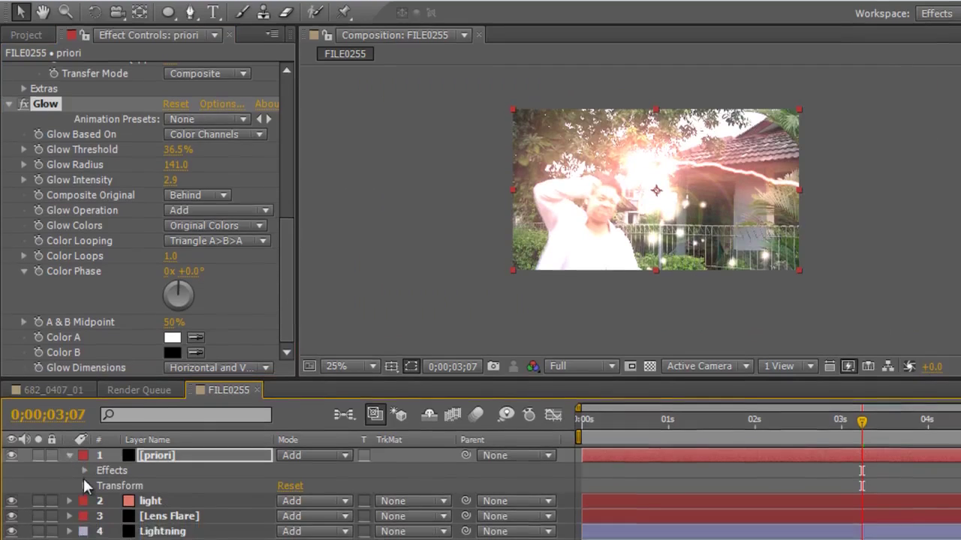
scroll(113, 435, down, 2)
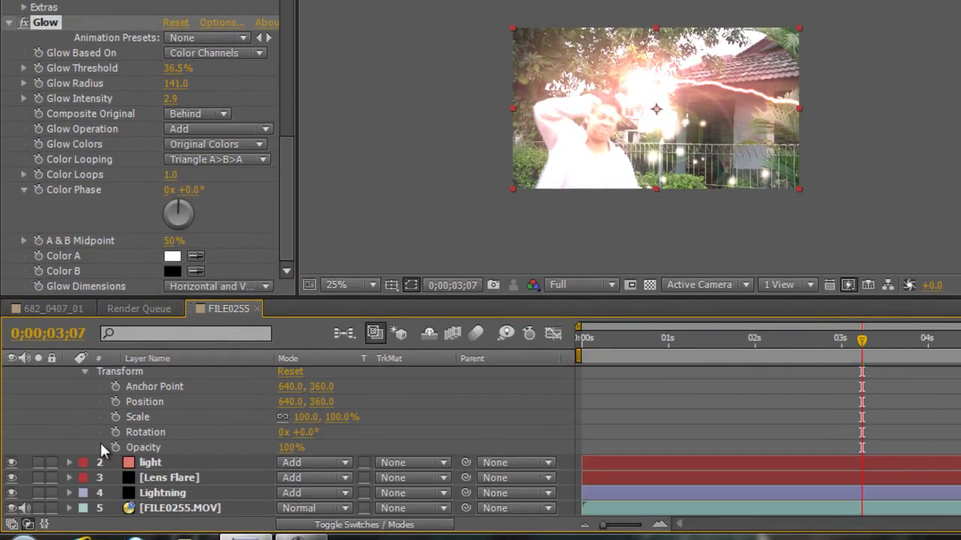
click(69, 492)
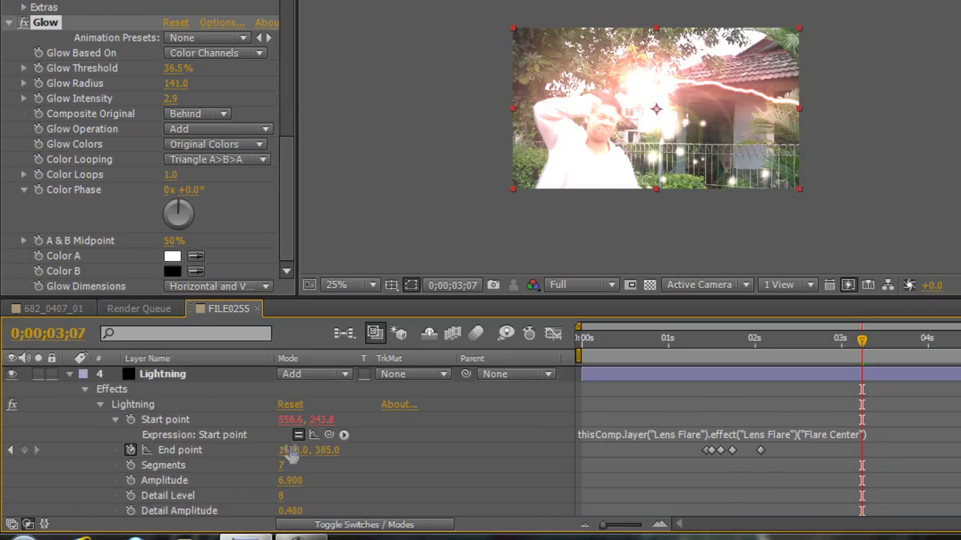
scroll(291, 450, down, 3)
scroll(333, 433, up, 3)
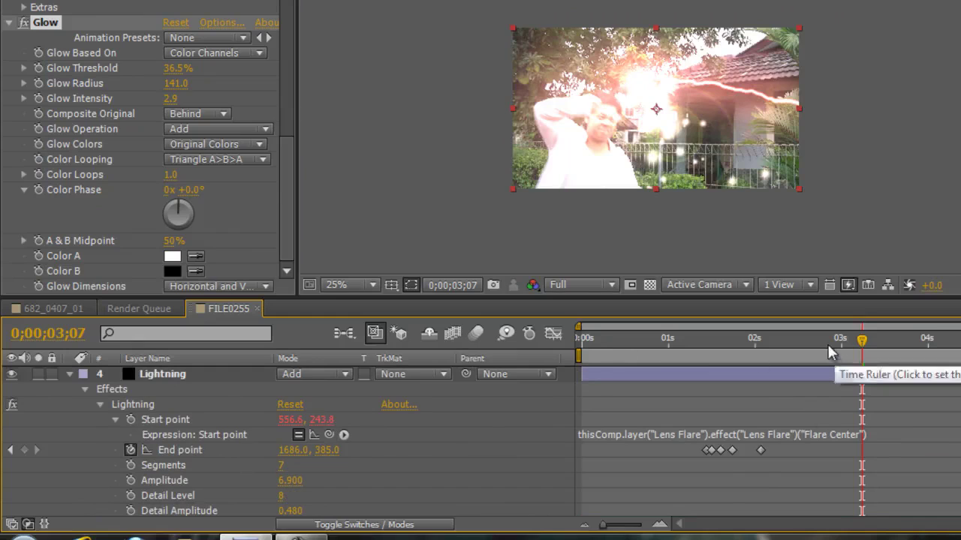
scroll(173, 436, up, 10)
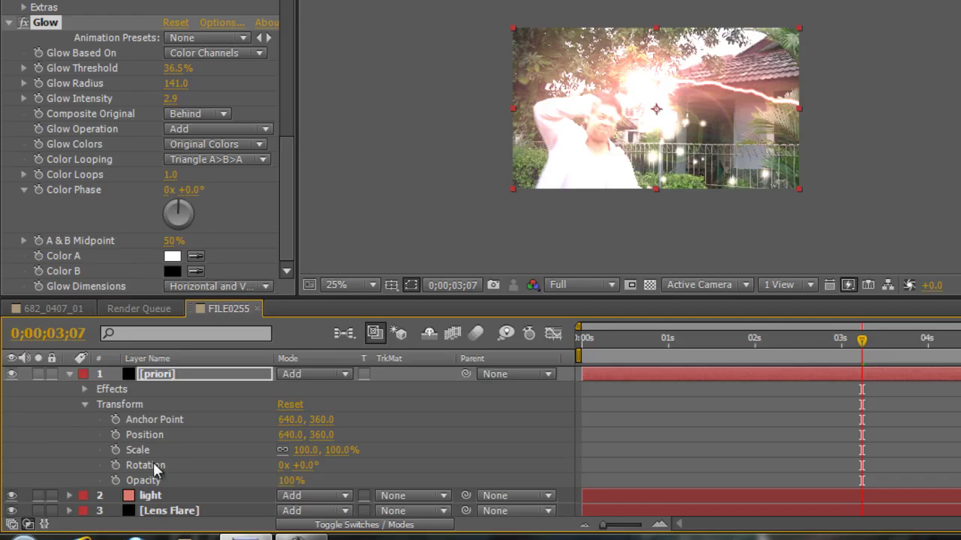
alt+click(115, 435)
drag(329, 449, 174, 411)
click(286, 404)
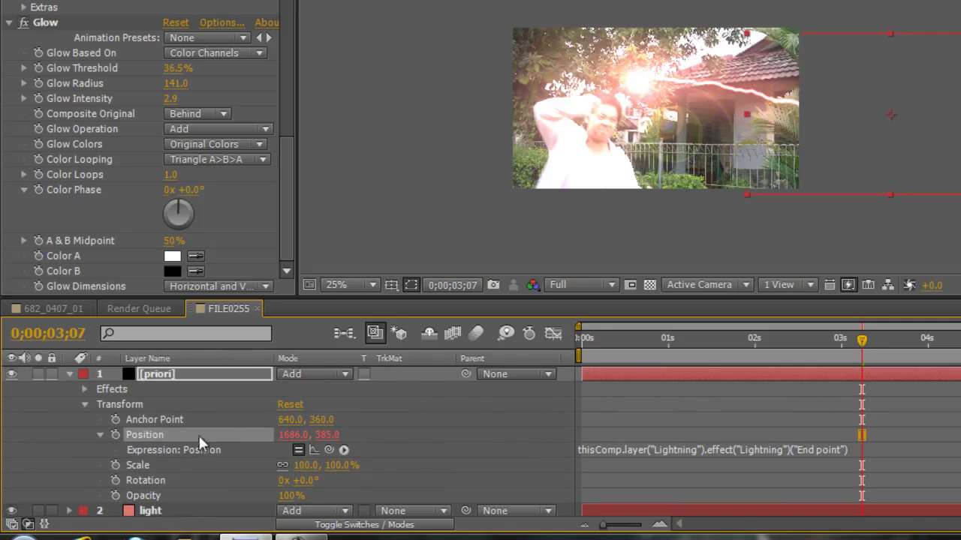
Trim the start of the priori layer to 0;00;01;26, where the lightning shoots out.
click(686, 243)
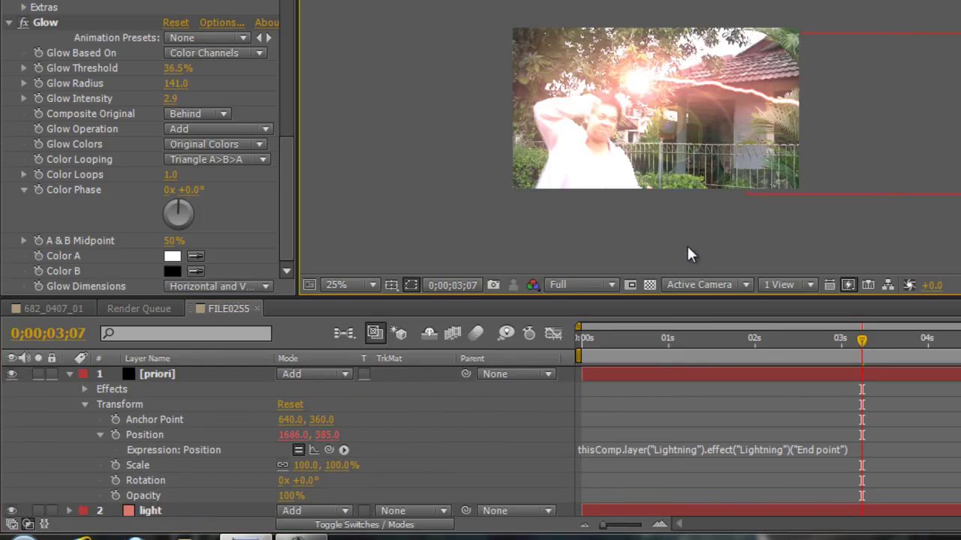
drag(673, 345, 651, 339)
drag(764, 342, 744, 338)
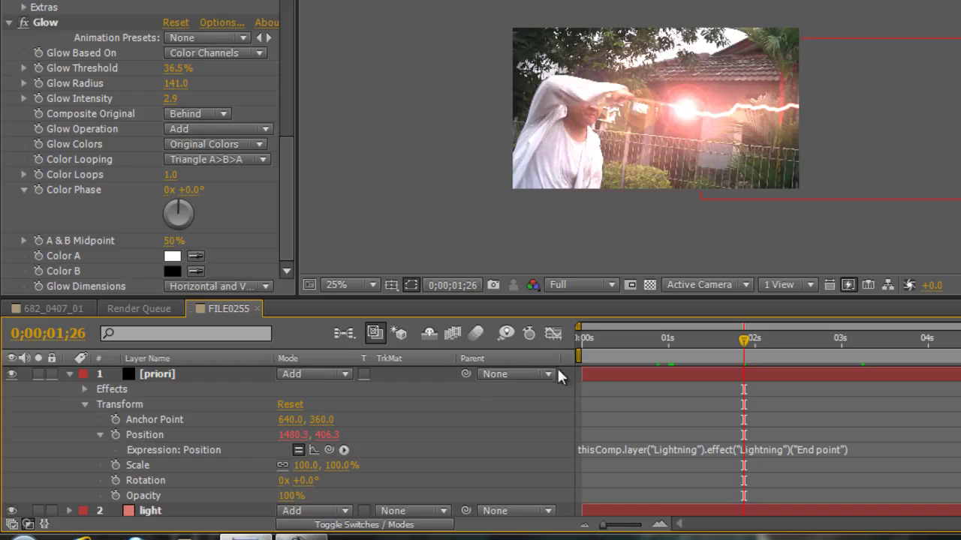
drag(583, 373, 723, 381)
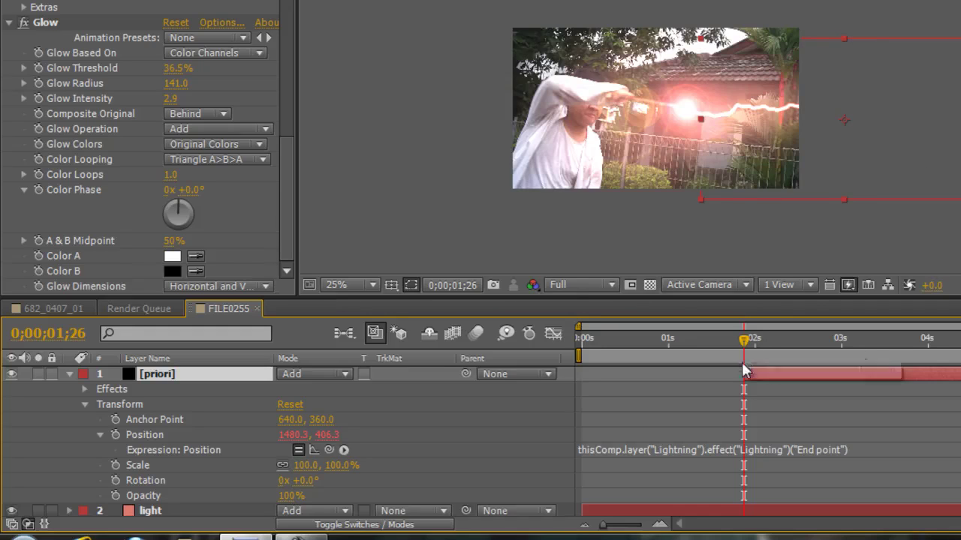
drag(744, 373, 698, 373)
key(alt+bracketleft)
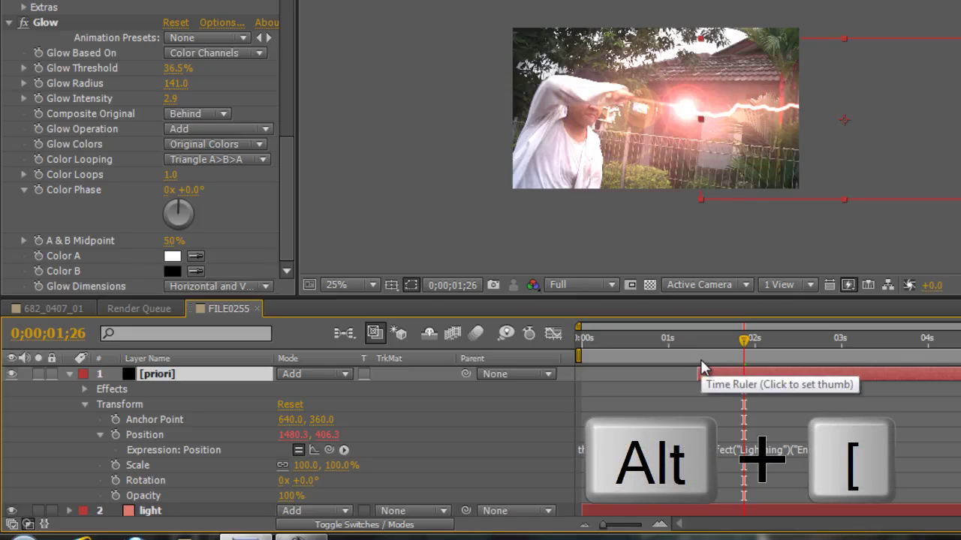
Check the composite at 0;00;03;03 in a closer view, with the priori layer's properties collapsed.
click(839, 263)
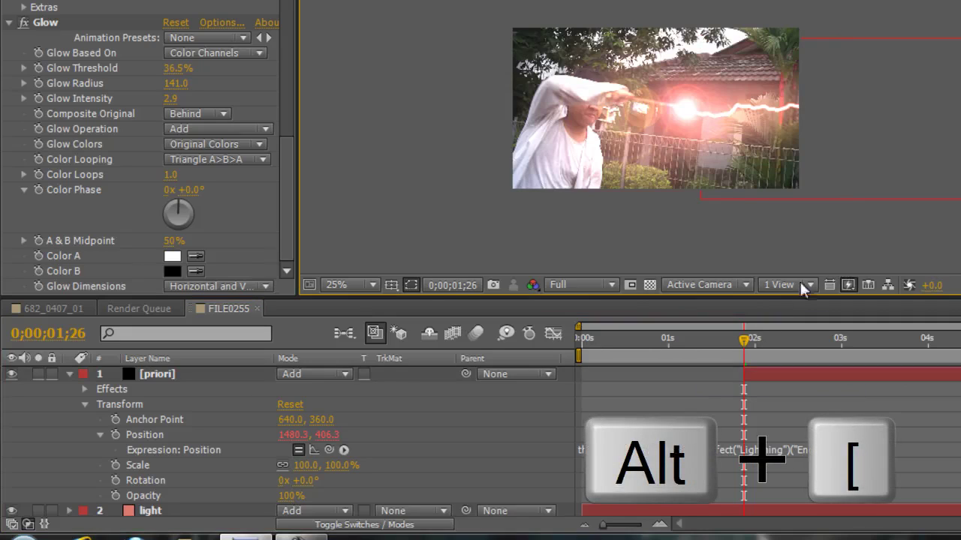
drag(768, 344, 850, 339)
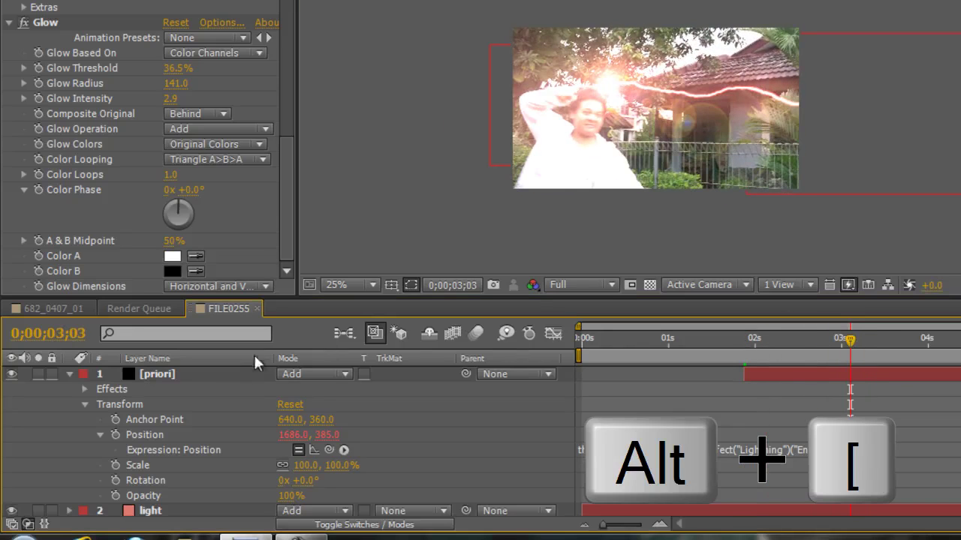
click(70, 375)
scroll(729, 143, up, 2)
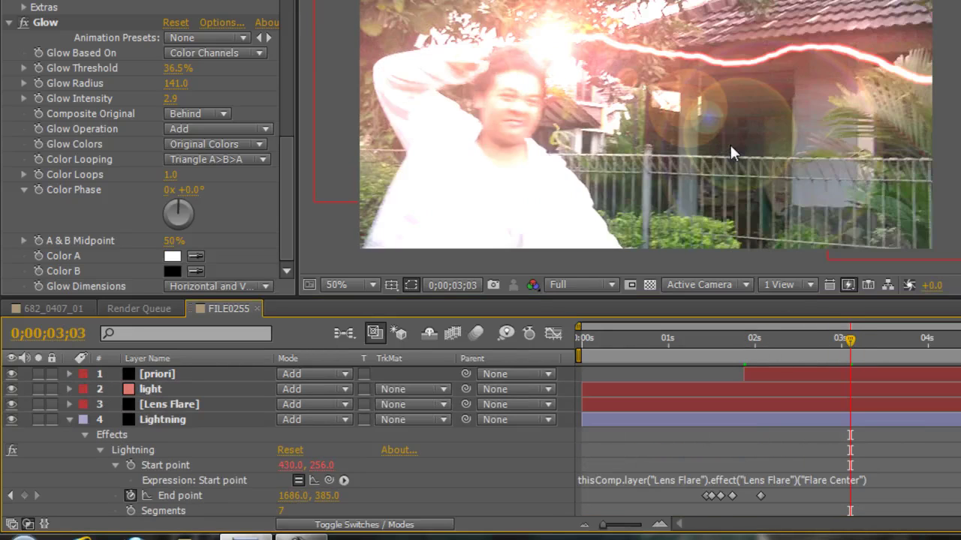
drag(723, 128, 771, 248)
click(730, 391)
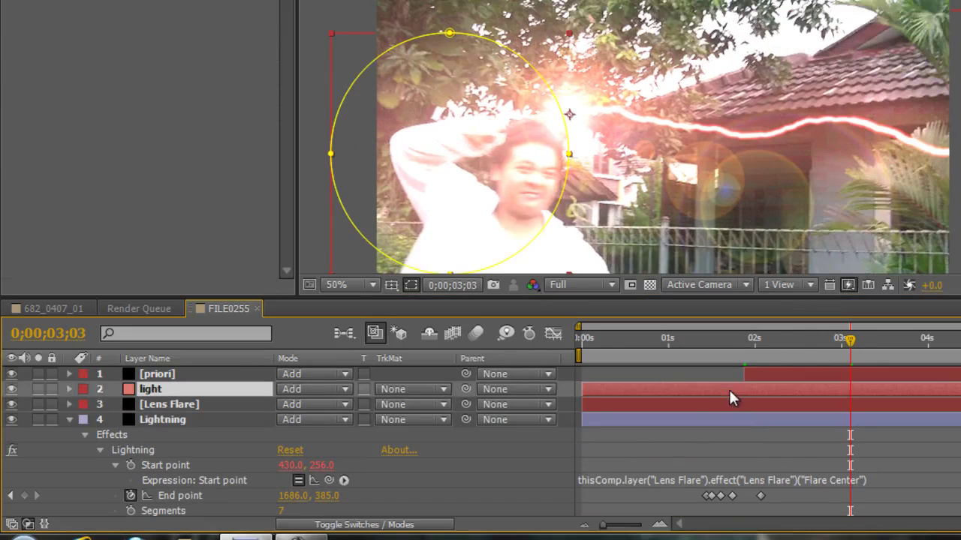
click(299, 538)
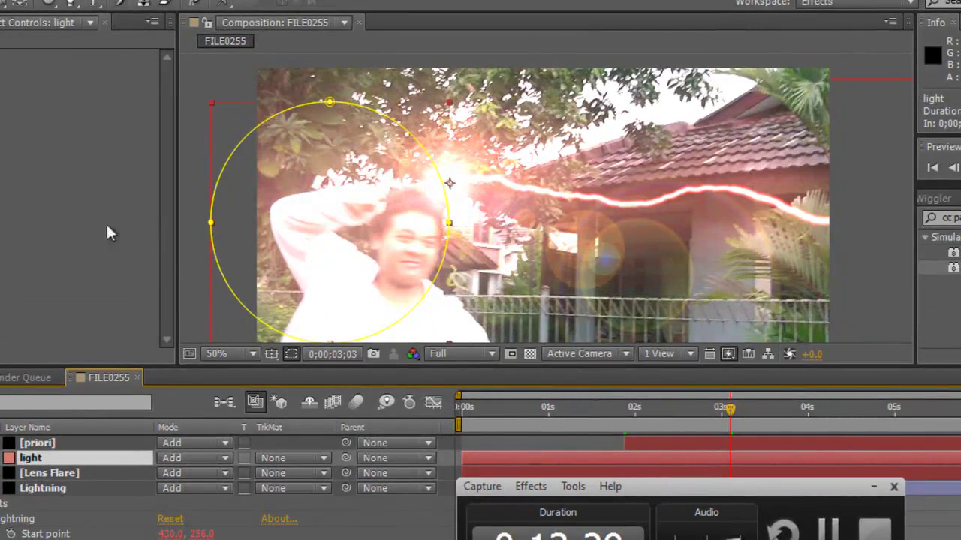
click(31, 479)
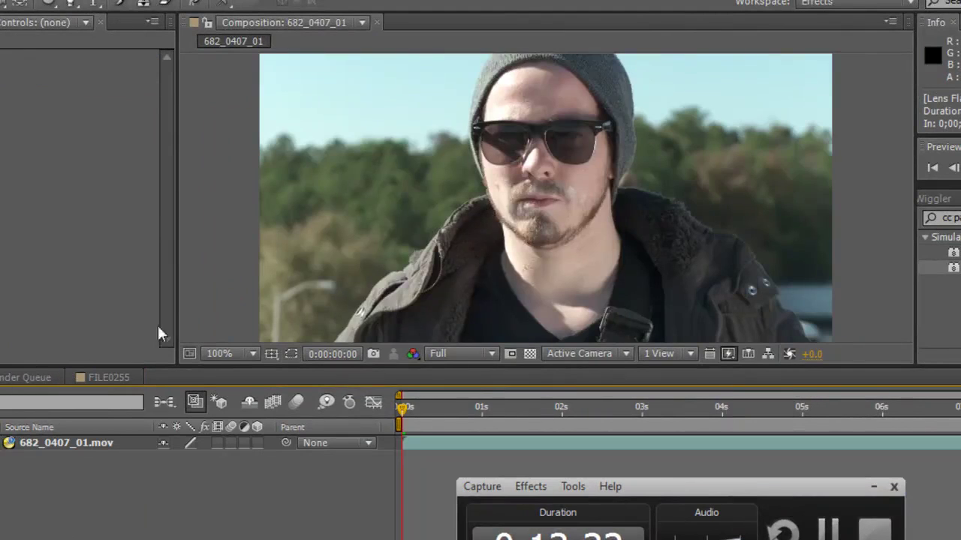
Clear the effects search and expand the User Presets folder under Animation Presets.
click(935, 199)
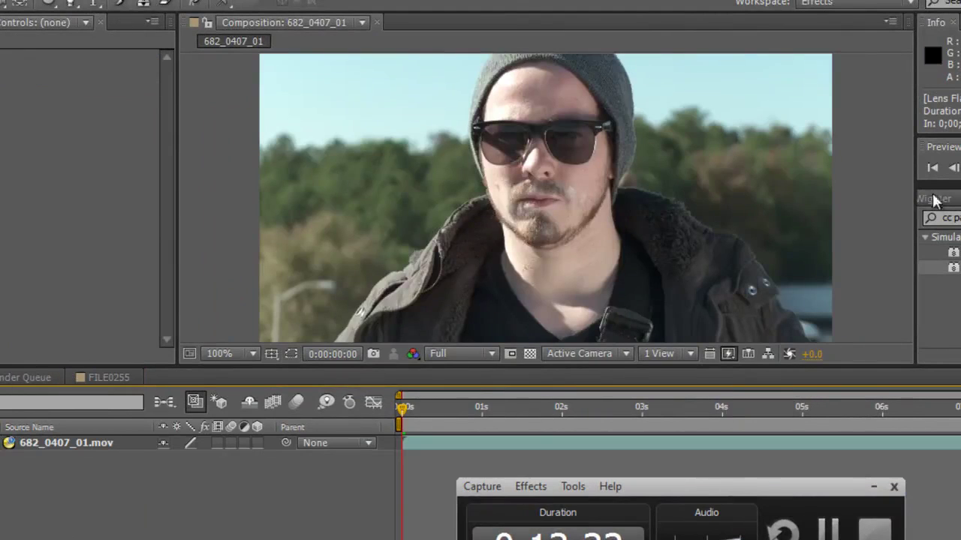
key(BackSpace)
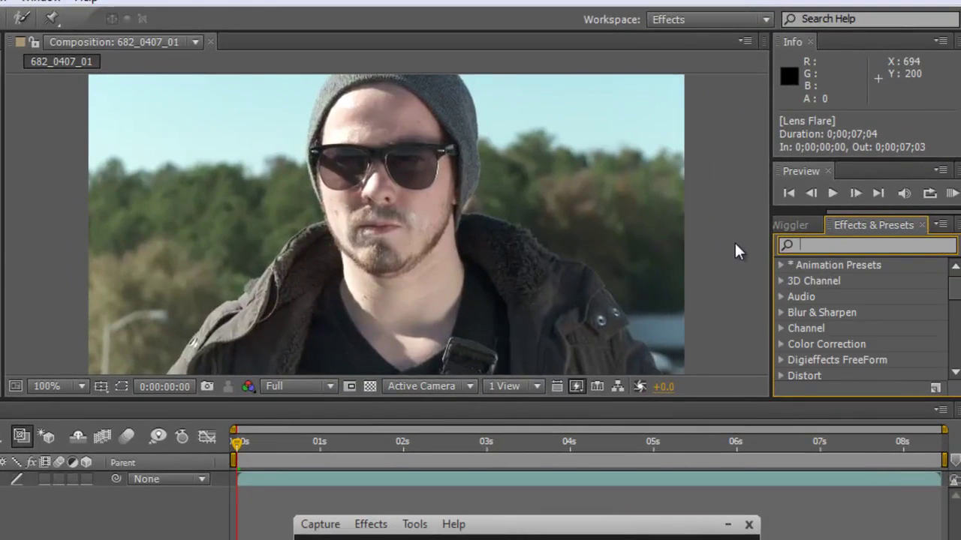
click(781, 266)
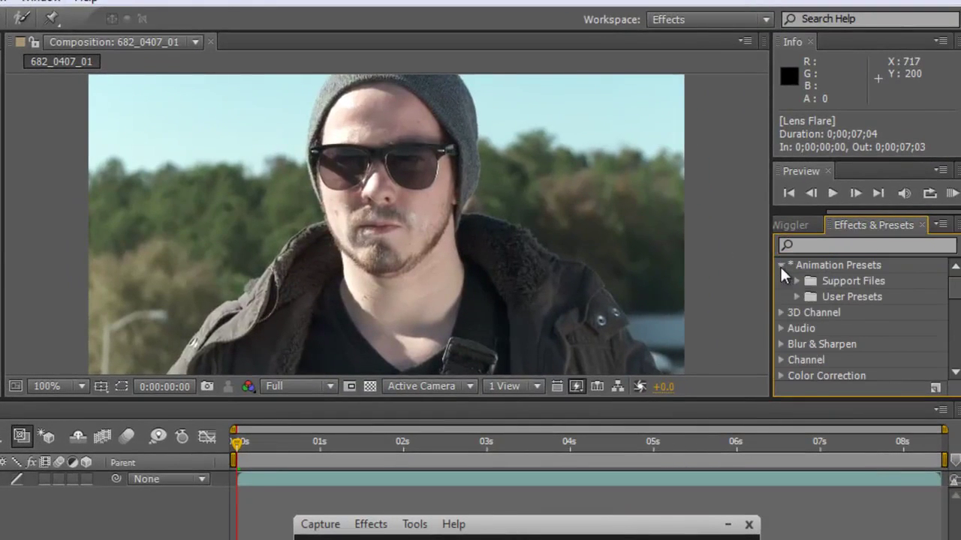
click(795, 297)
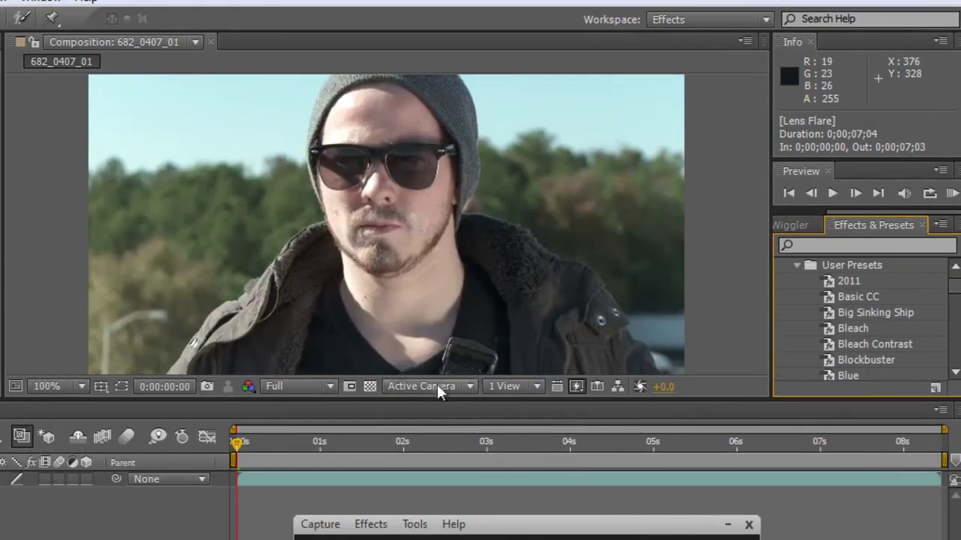
click(727, 524)
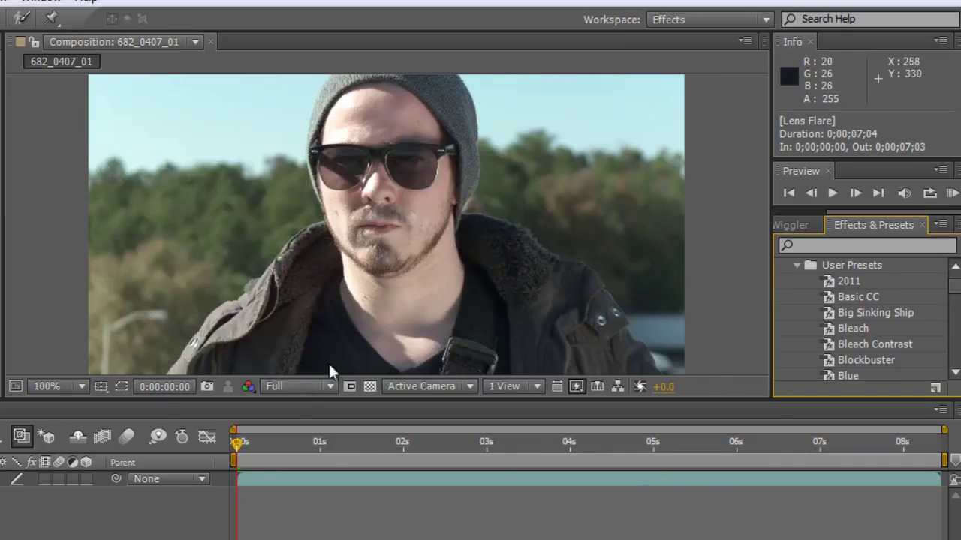
Apply the Blockbuster user preset to the 682_0407_01.mov clip and preview the grade up to about one second.
drag(268, 448, 225, 463)
click(852, 328)
drag(864, 358, 347, 229)
drag(290, 202, 225, 214)
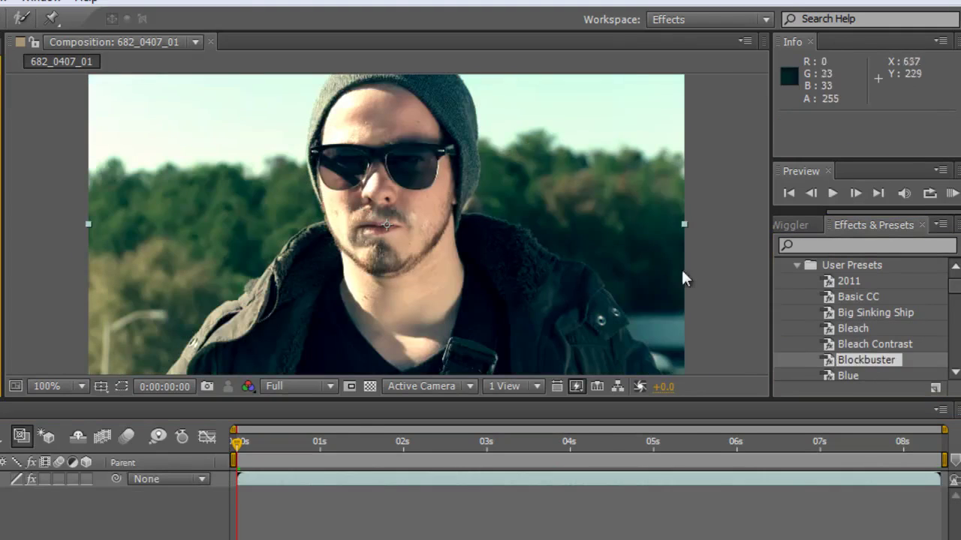
click(713, 323)
drag(256, 448, 324, 472)
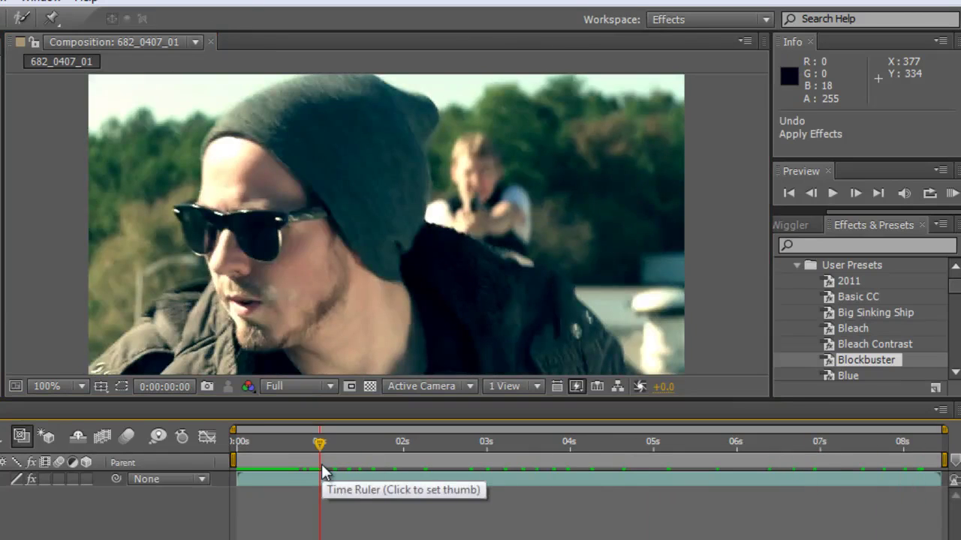
Undo the Blockbuster preset and scrub through the ungraded clip for comparison.
key(ctrl+z)
drag(262, 448, 705, 454)
click(297, 451)
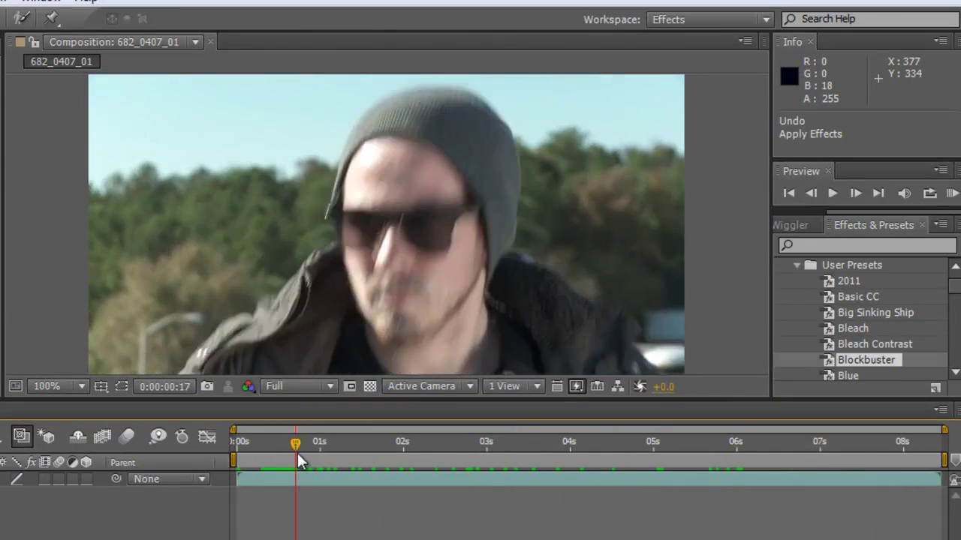
Reapply the Blockbuster preset to the 682_0407_01.mov clip and review the graded footage along the timeline.
key(ctrl+z)
drag(830, 360, 465, 333)
drag(239, 443, 874, 442)
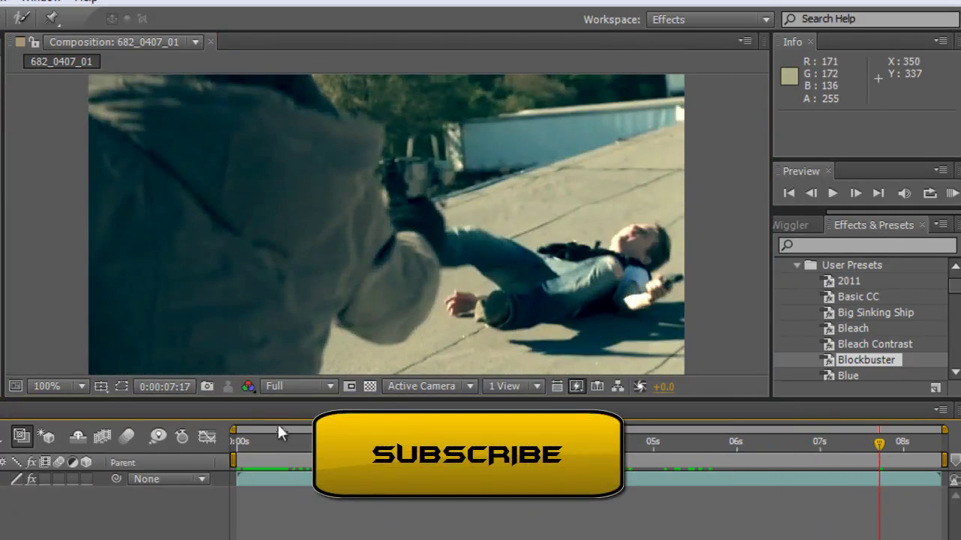
click(242, 442)
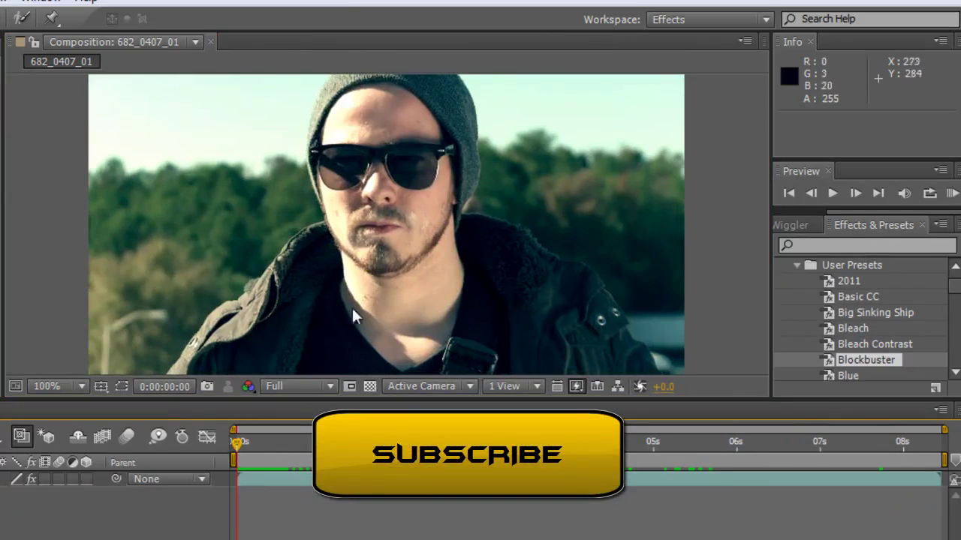
key(space)
click(269, 444)
drag(268, 443, 264, 443)
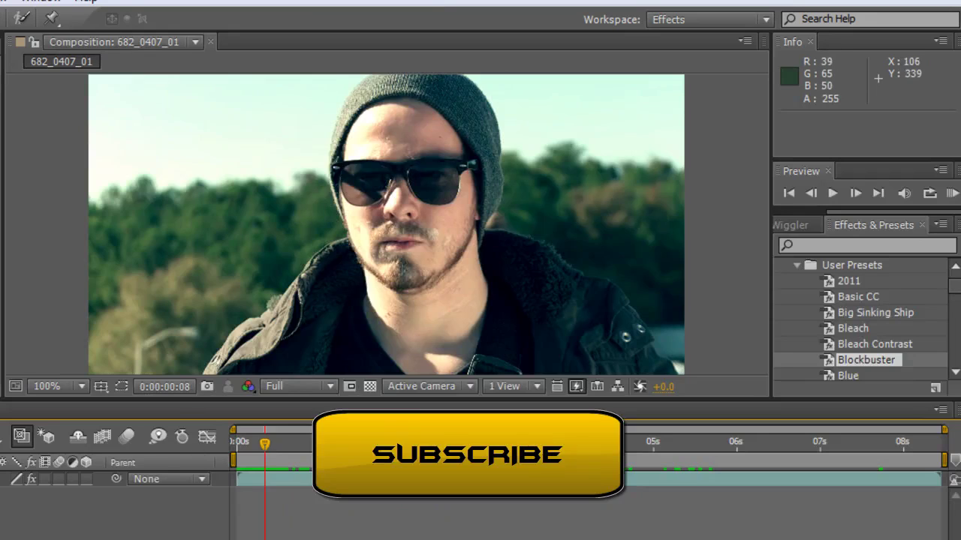